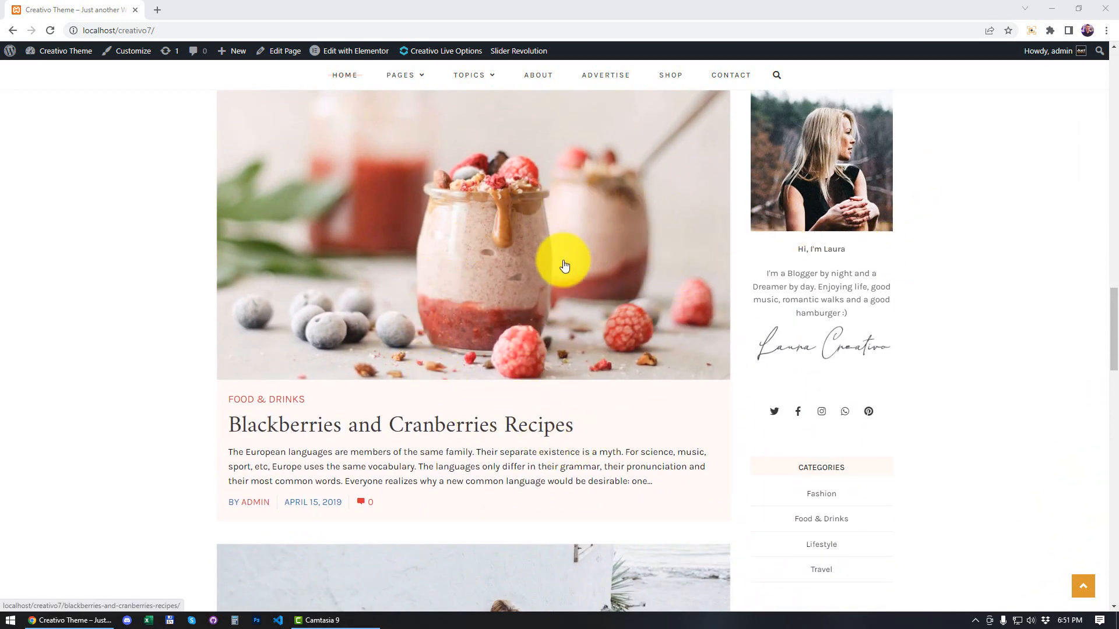
# Step: Examine the blog home page's sidebar widgets, from the search box and recent posts to the About Me and Categories sections
pyautogui.scroll(-4, 606, 274)
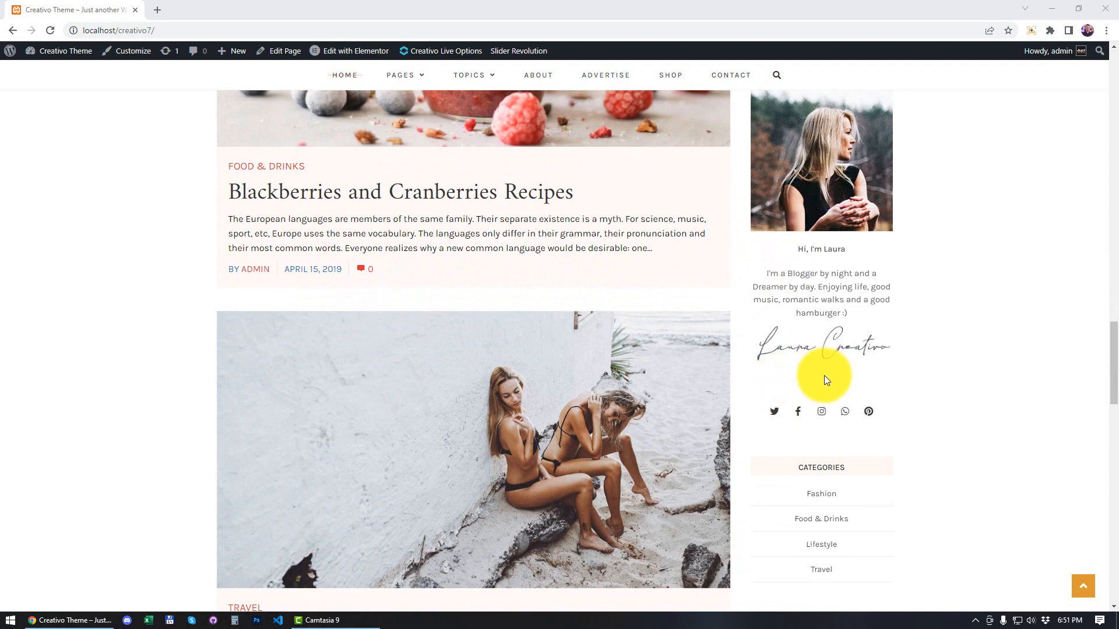
pyautogui.scroll(12, 824, 375)
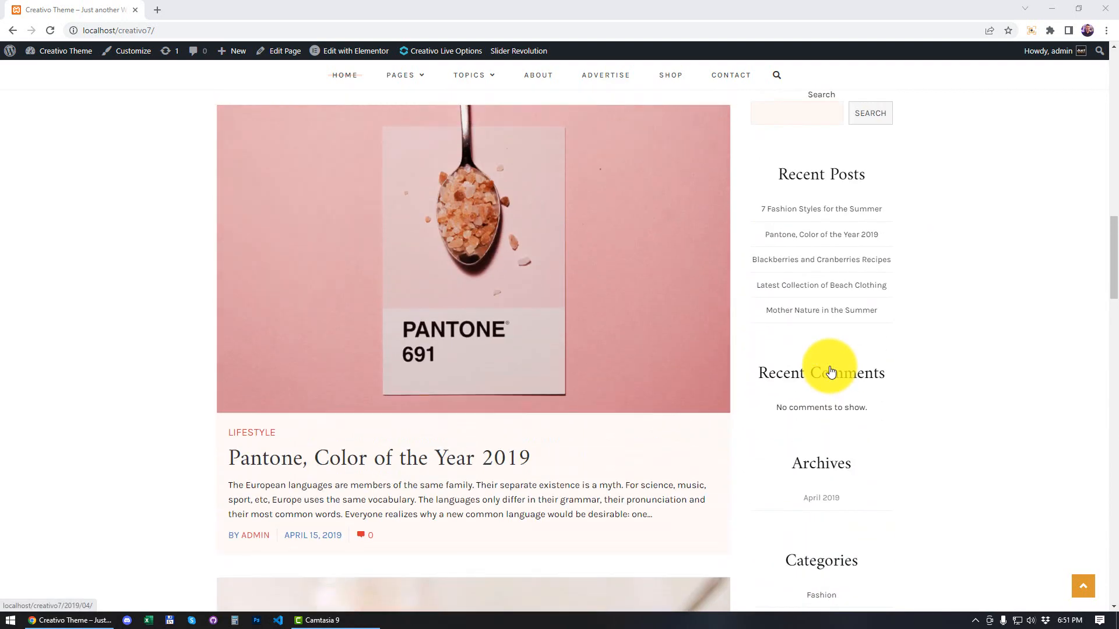
pyautogui.scroll(10, 831, 372)
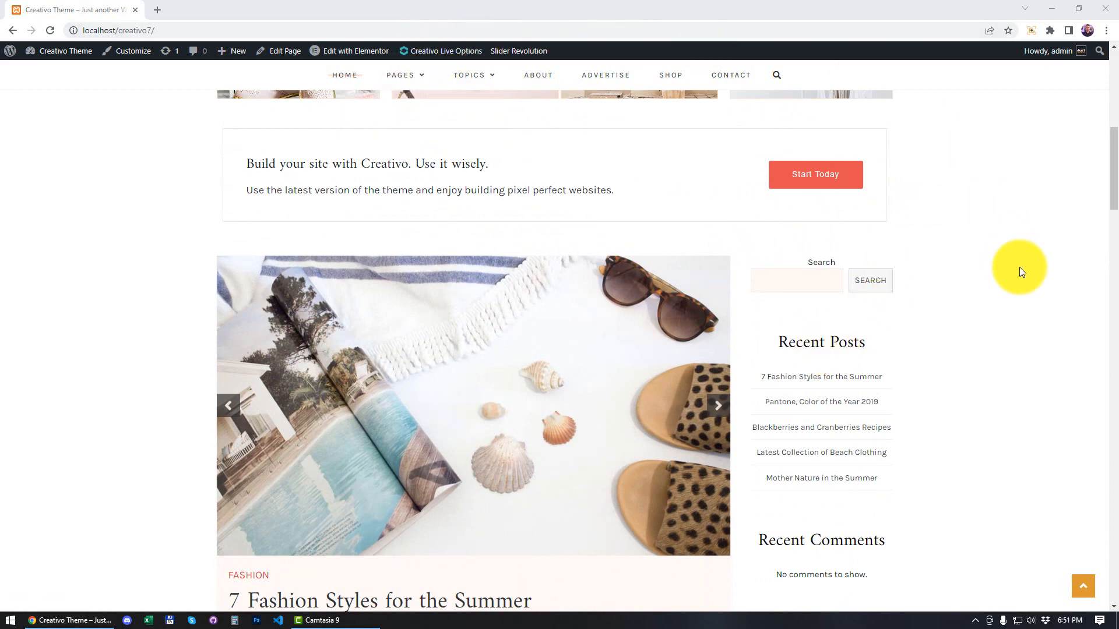
pyautogui.scroll(-3, 948, 277)
pyautogui.scroll(-10, 858, 234)
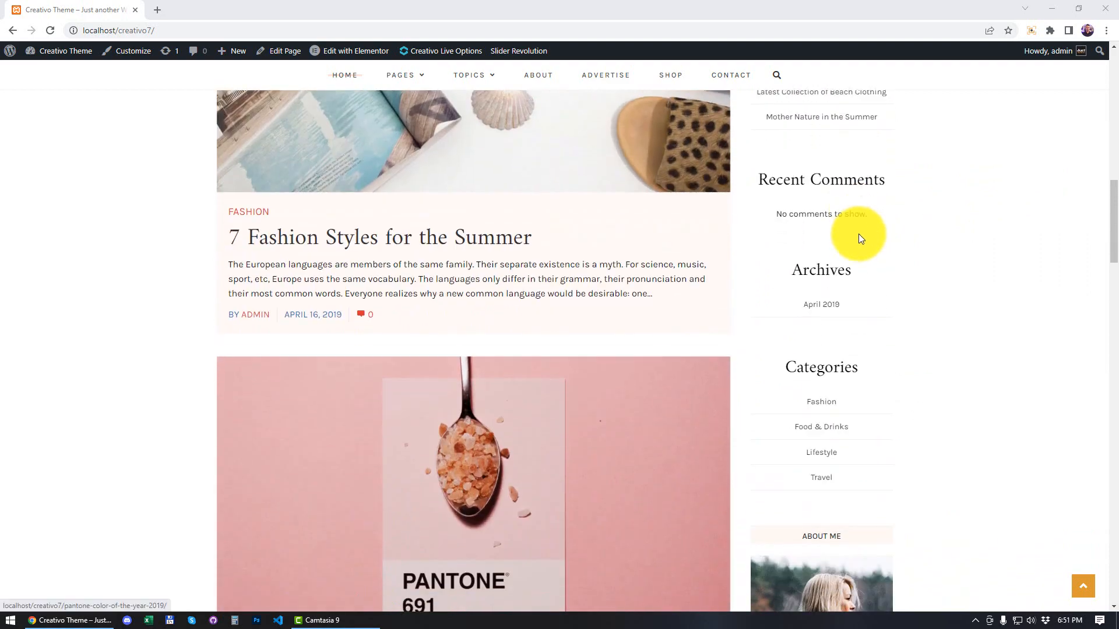
pyautogui.scroll(-5, 858, 237)
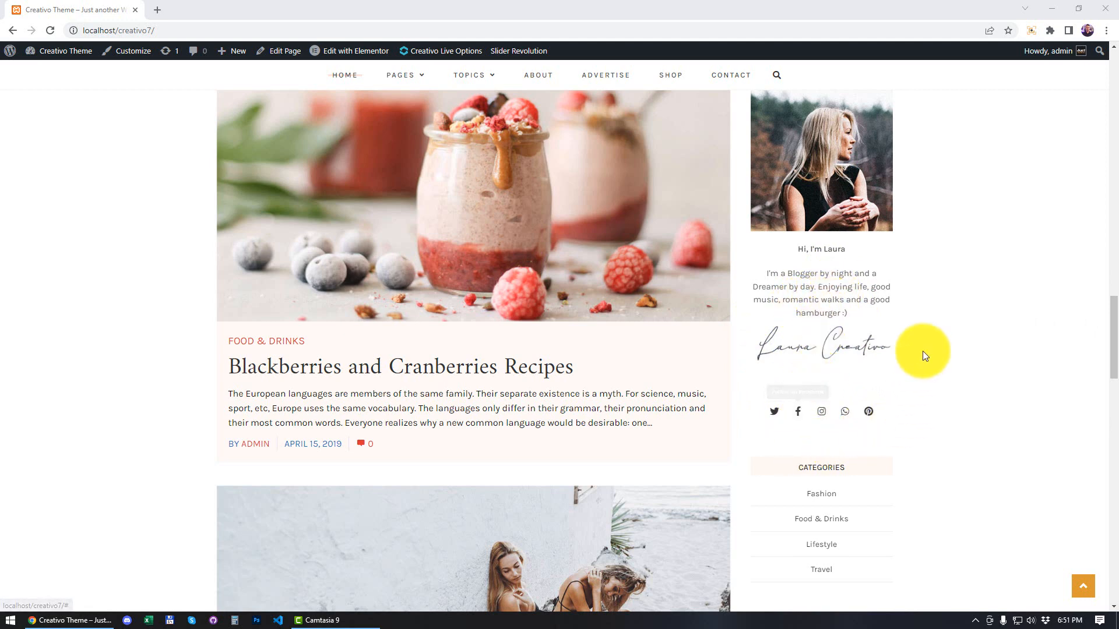
pyautogui.scroll(6, 889, 325)
pyautogui.scroll(8, 893, 330)
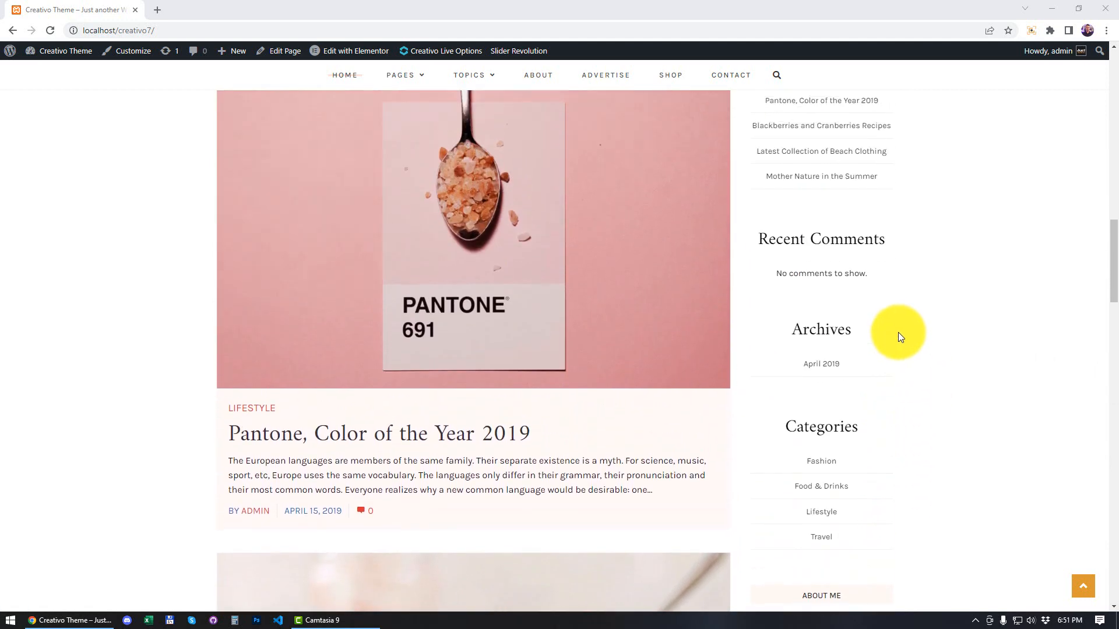
pyautogui.scroll(5, 914, 315)
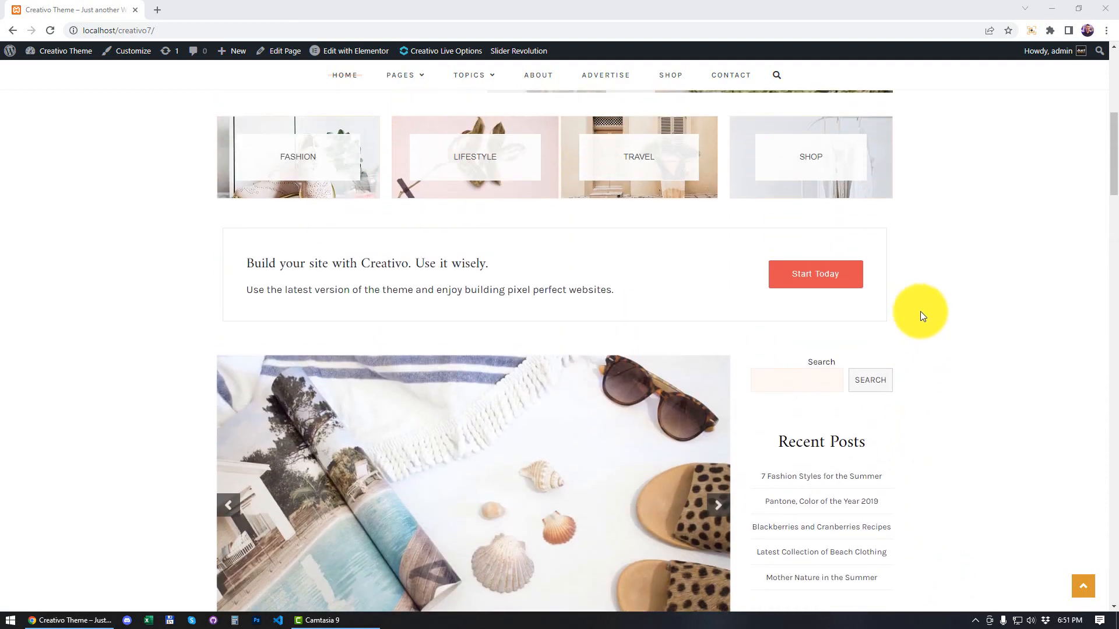
pyautogui.scroll(-3, 880, 291)
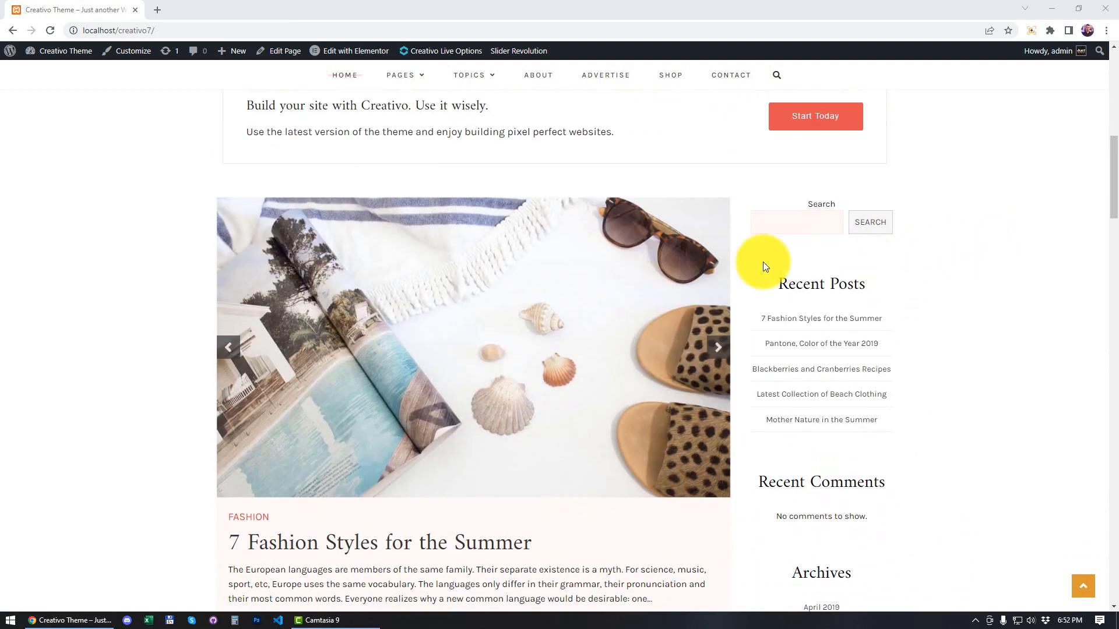
pyautogui.scroll(-4, 864, 310)
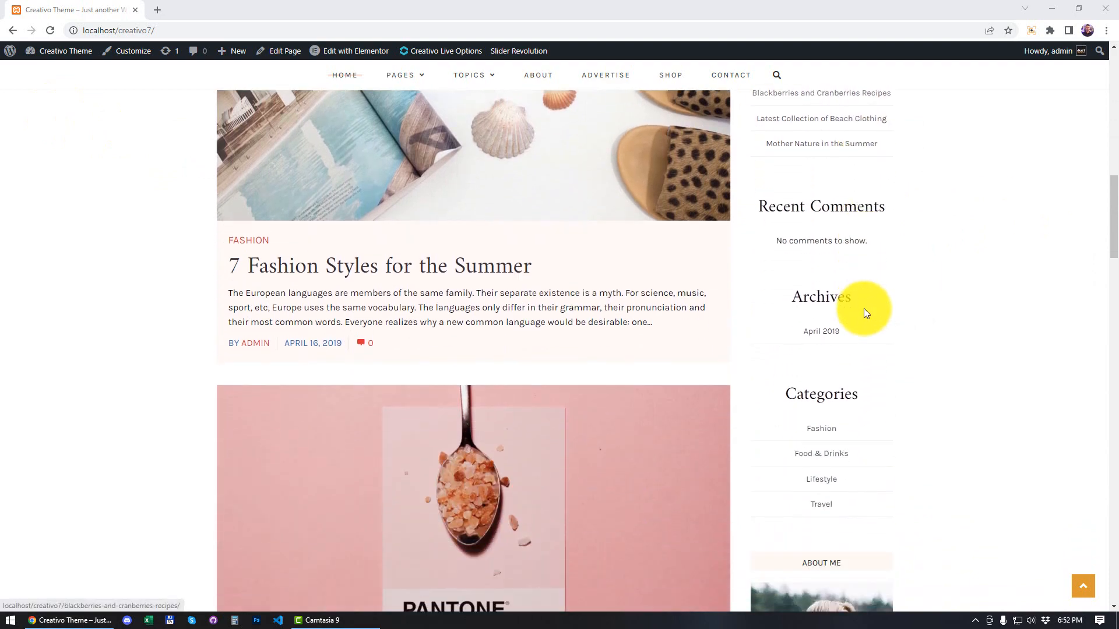
pyautogui.scroll(3, 863, 313)
# Step: Open the site's widget settings and delete all five Block widgets from the Blog Sidebar
pyautogui.moveTo(56, 60)
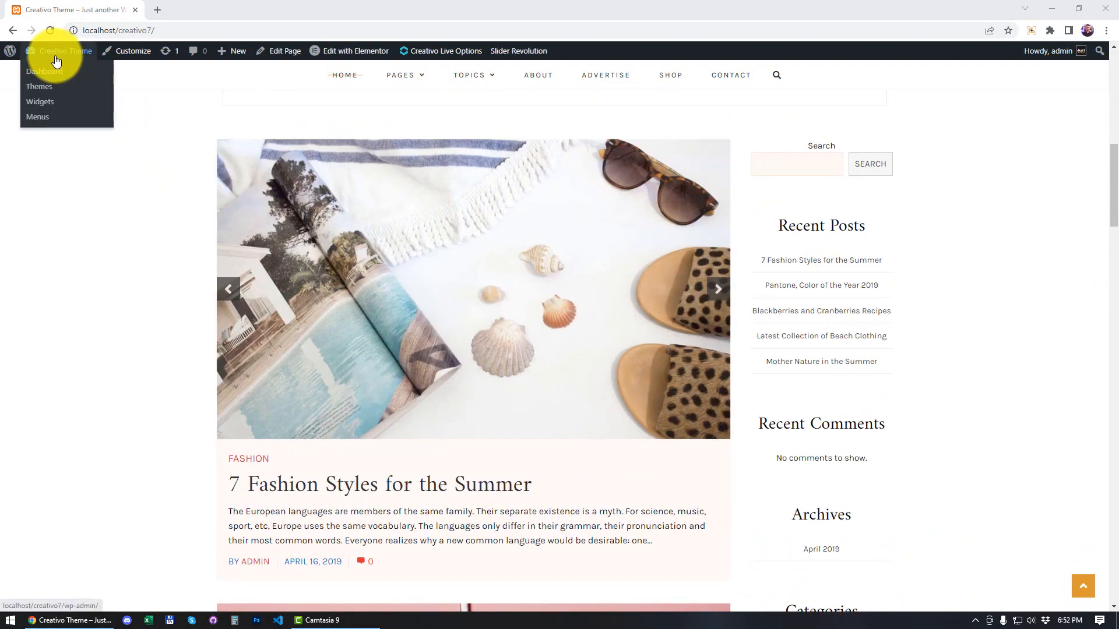
pyautogui.click(45, 106)
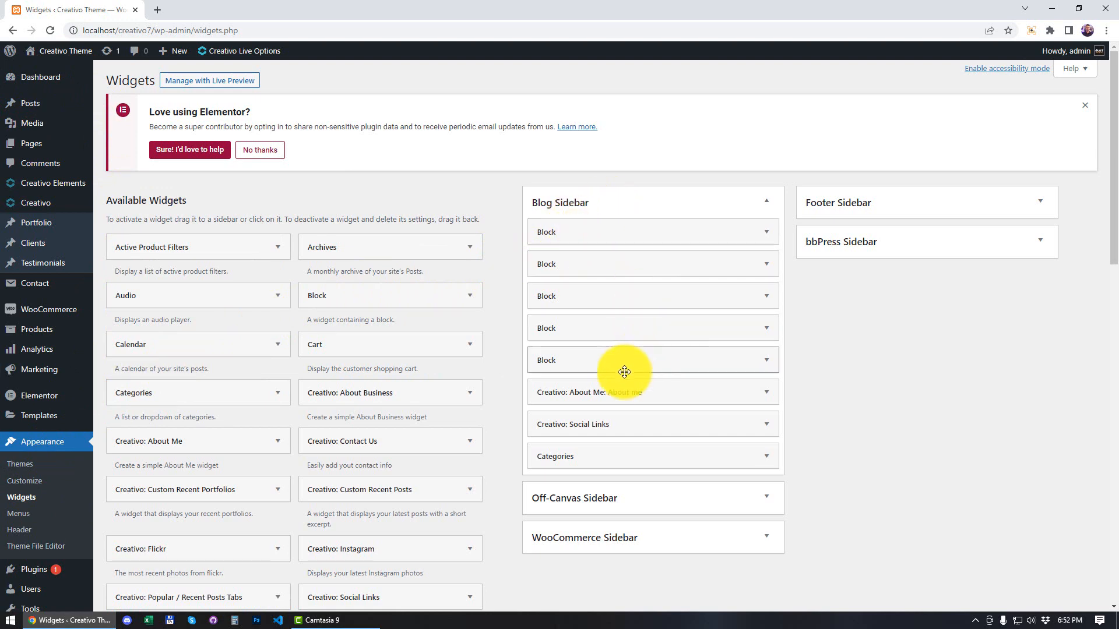
pyautogui.click(768, 361)
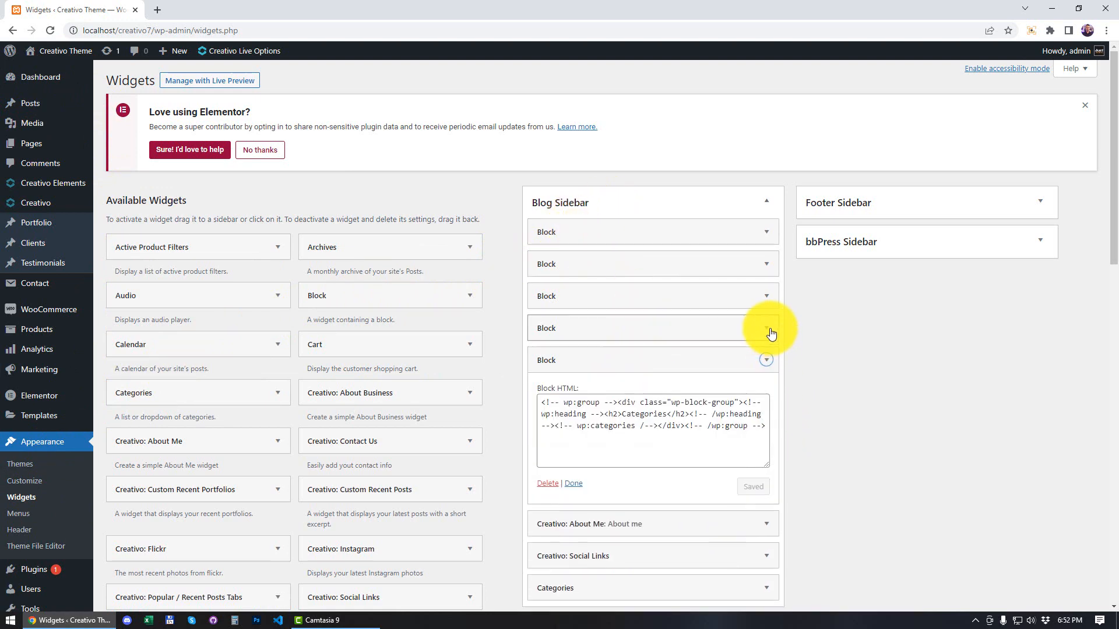
pyautogui.click(768, 329)
pyautogui.click(768, 297)
pyautogui.click(768, 268)
pyautogui.click(756, 232)
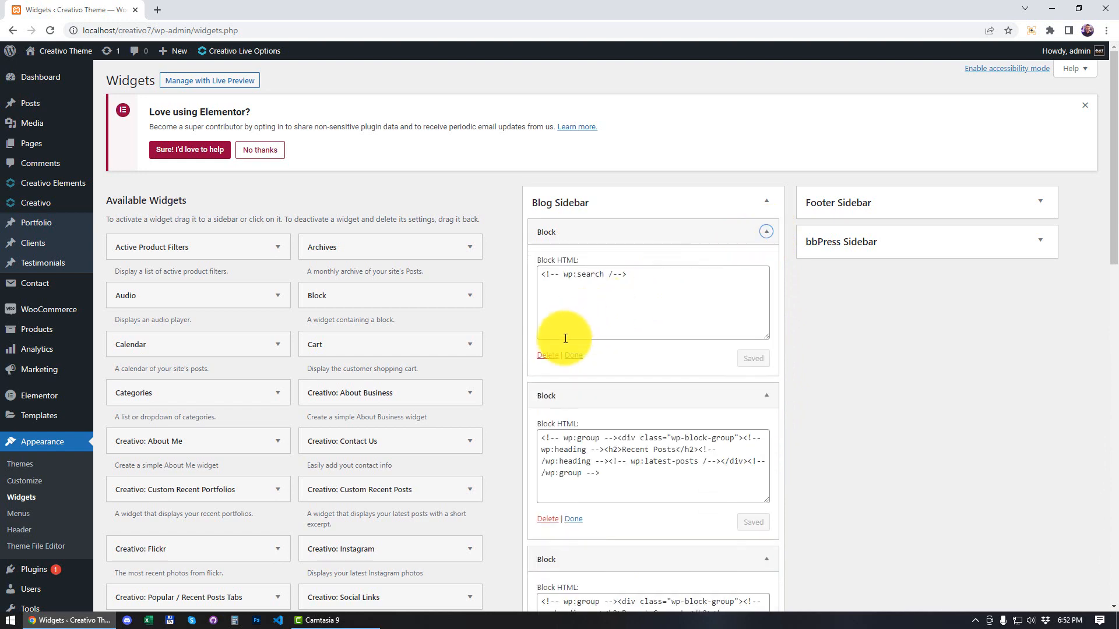
pyautogui.click(549, 357)
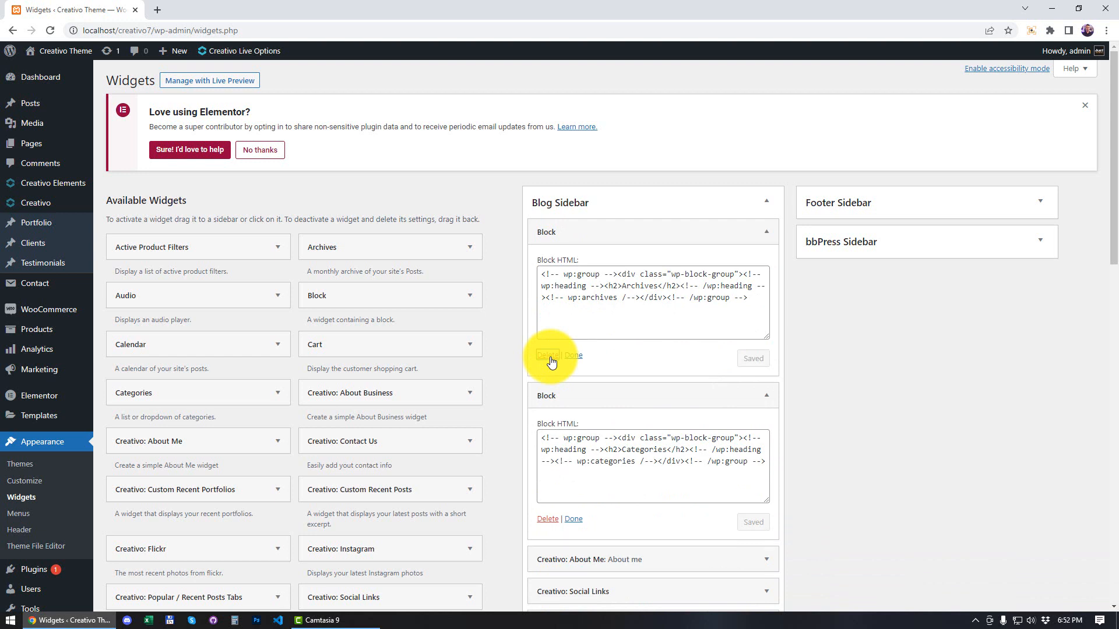
pyautogui.click(547, 356)
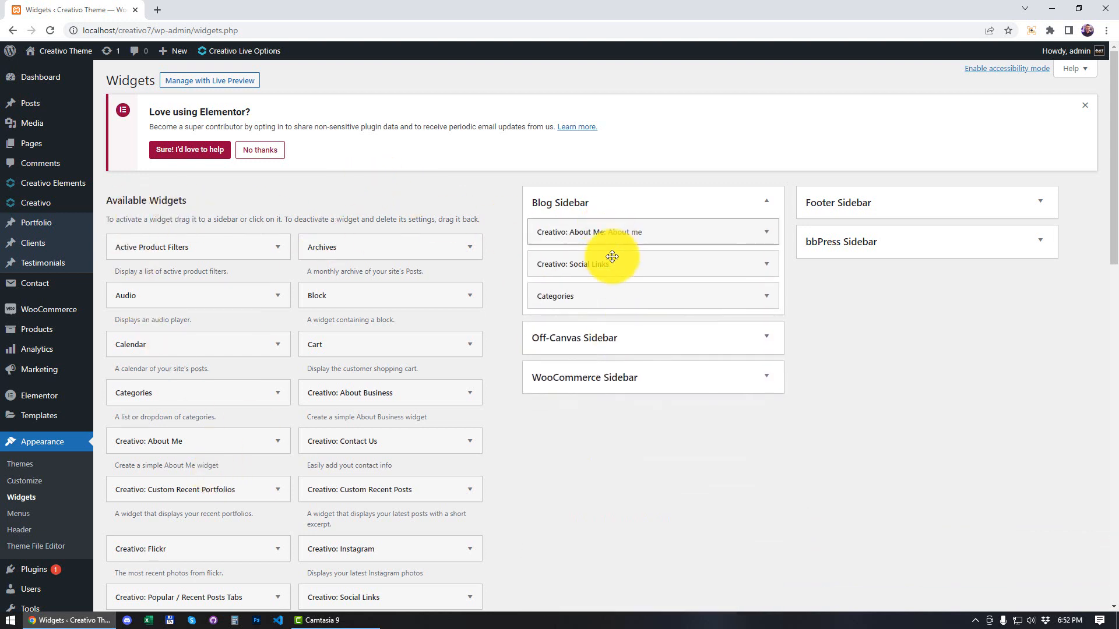
# Step: Open the site's front page in a separate browser tab and review the widgets in the blog sidebar
pyautogui.rightClick(47, 64)
pyautogui.click(74, 75)
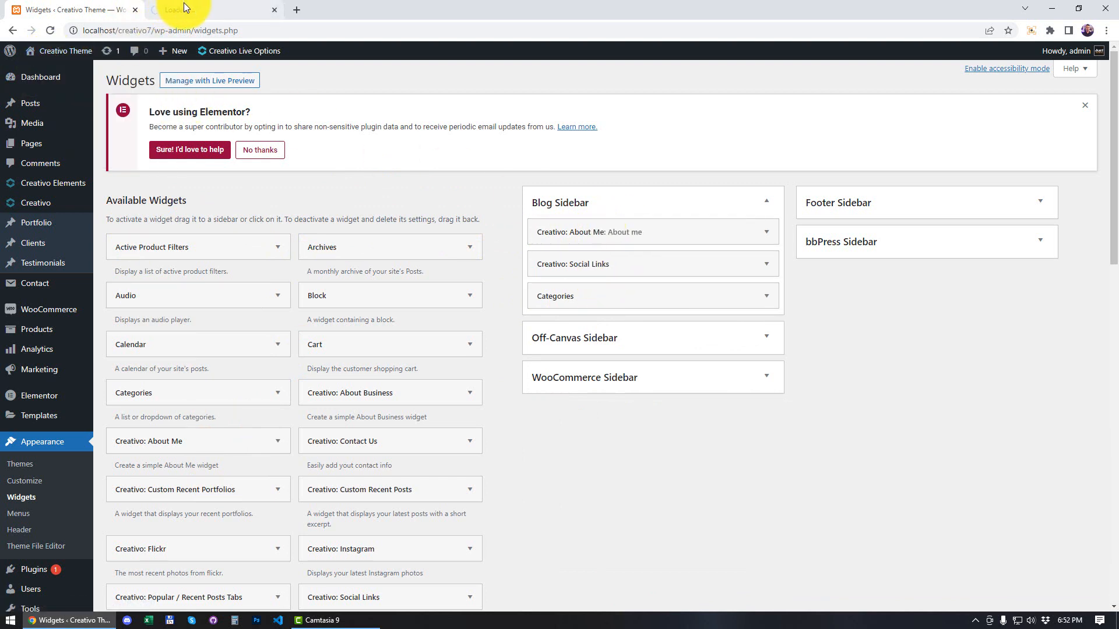
pyautogui.click(189, 5)
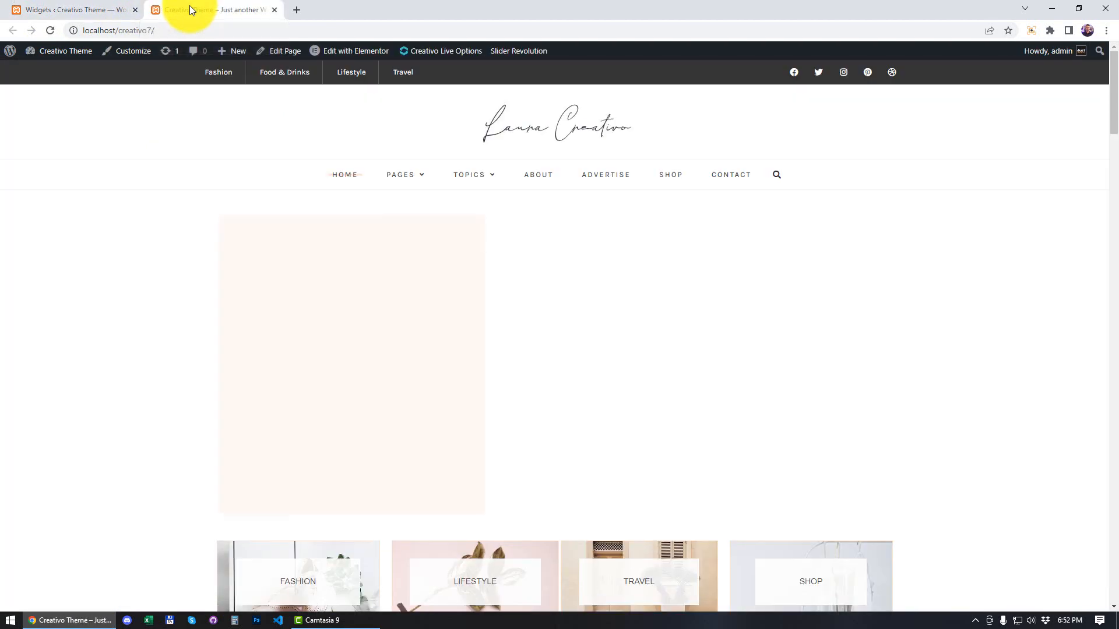
pyautogui.scroll(-10, 956, 235)
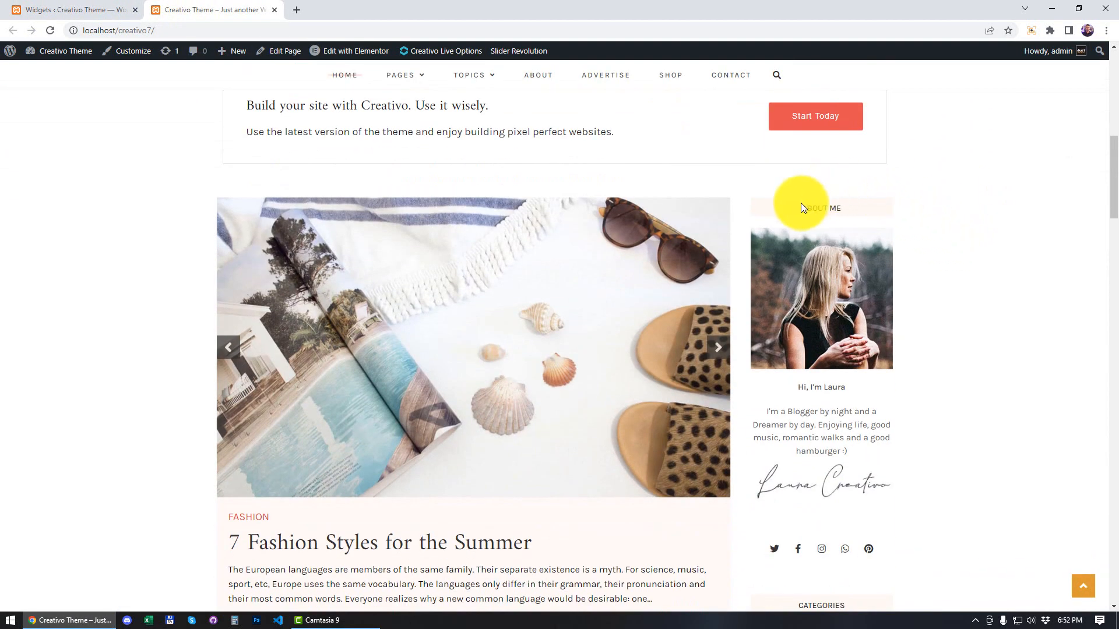
pyautogui.scroll(-4, 986, 230)
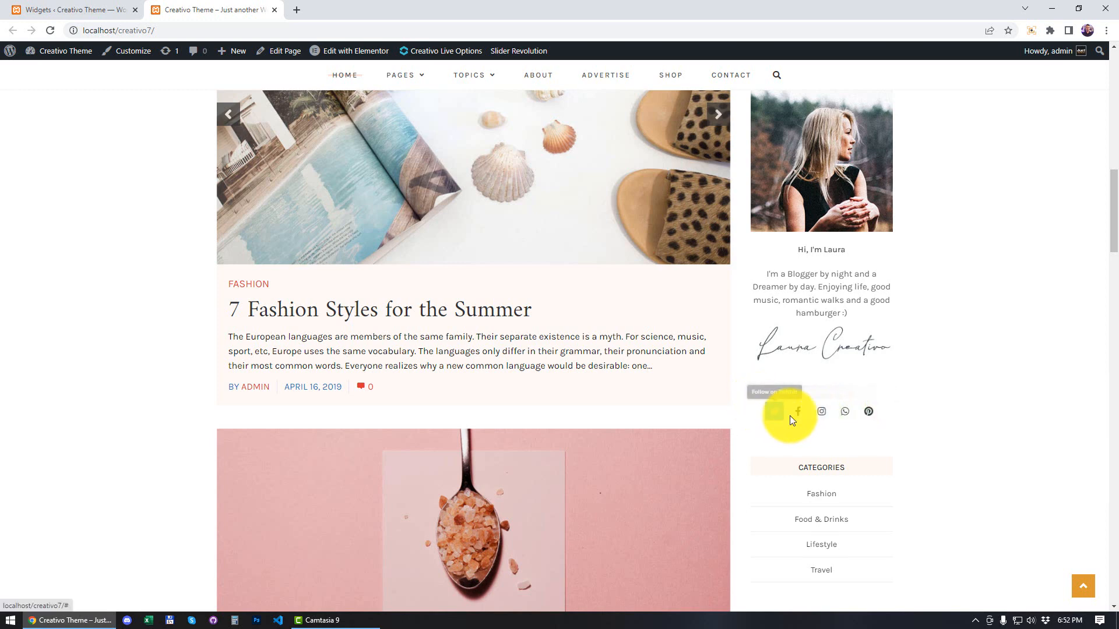
pyautogui.scroll(-2, 893, 410)
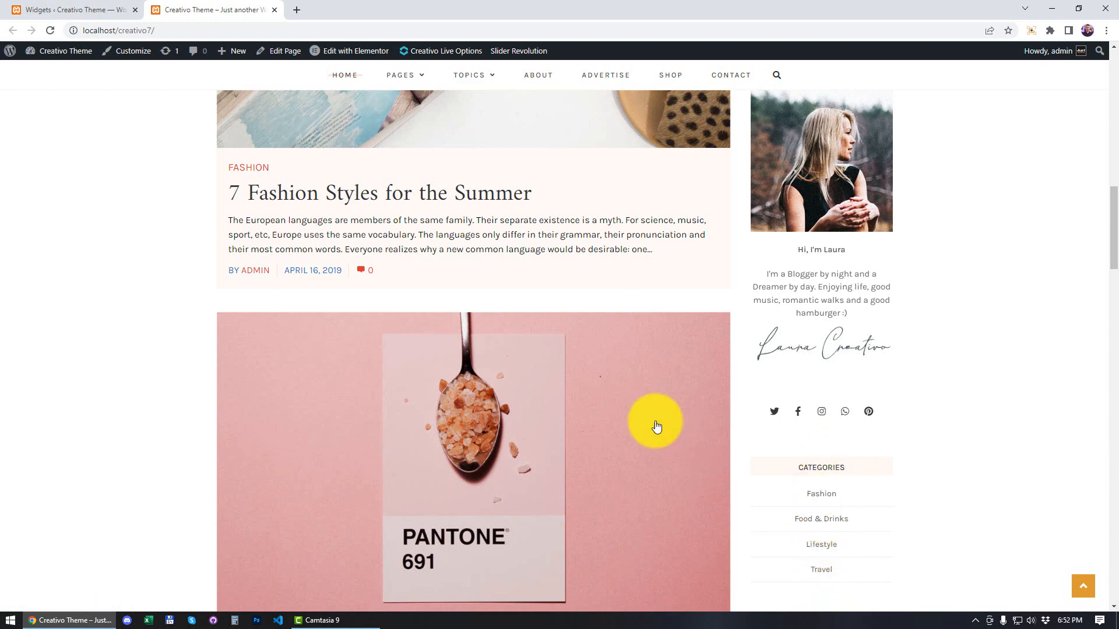
# Step: Return to the widget settings and delete the Categories widget from the Blog Sidebar
pyautogui.click(90, 13)
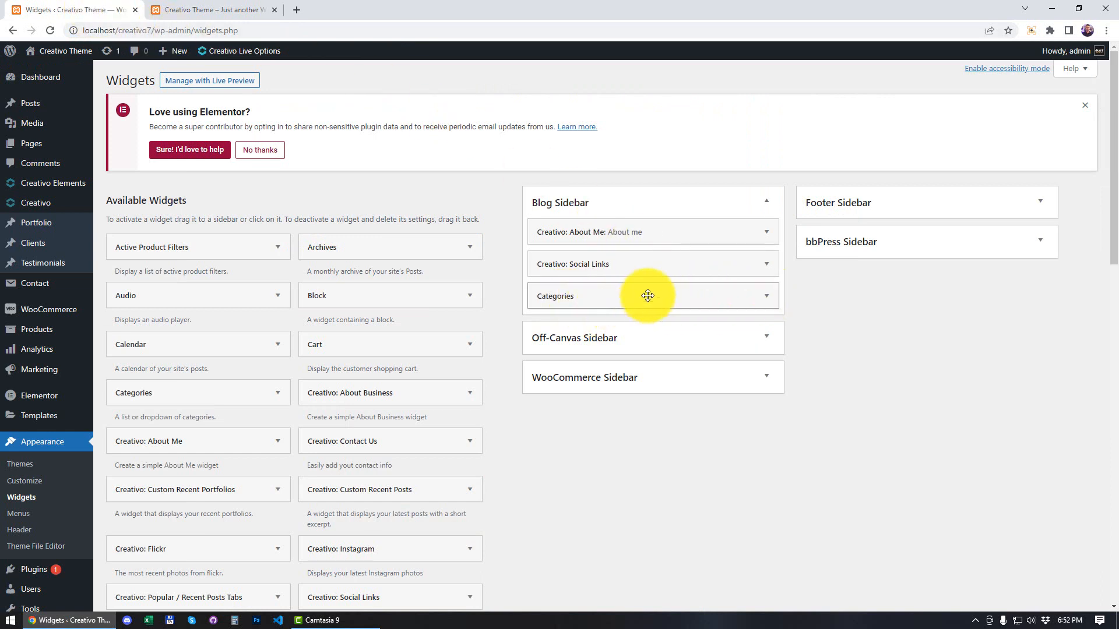
pyautogui.click(765, 300)
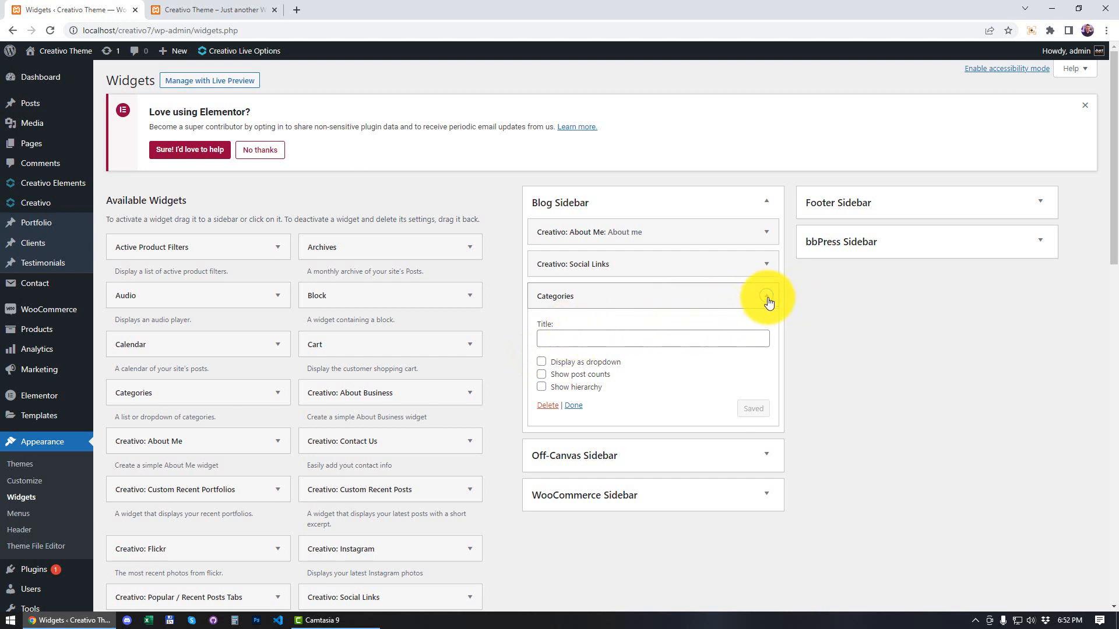
pyautogui.click(546, 406)
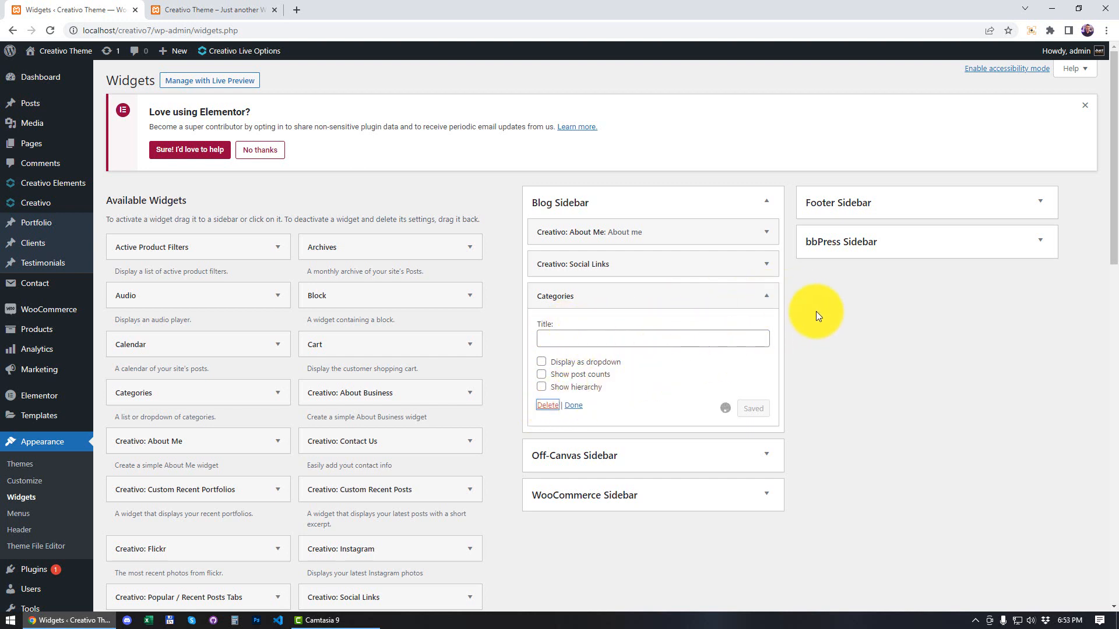
# Step: Expand the Creativo: Social Links widget in the Blog Sidebar and clear its WhatsApp link
pyautogui.click(769, 264)
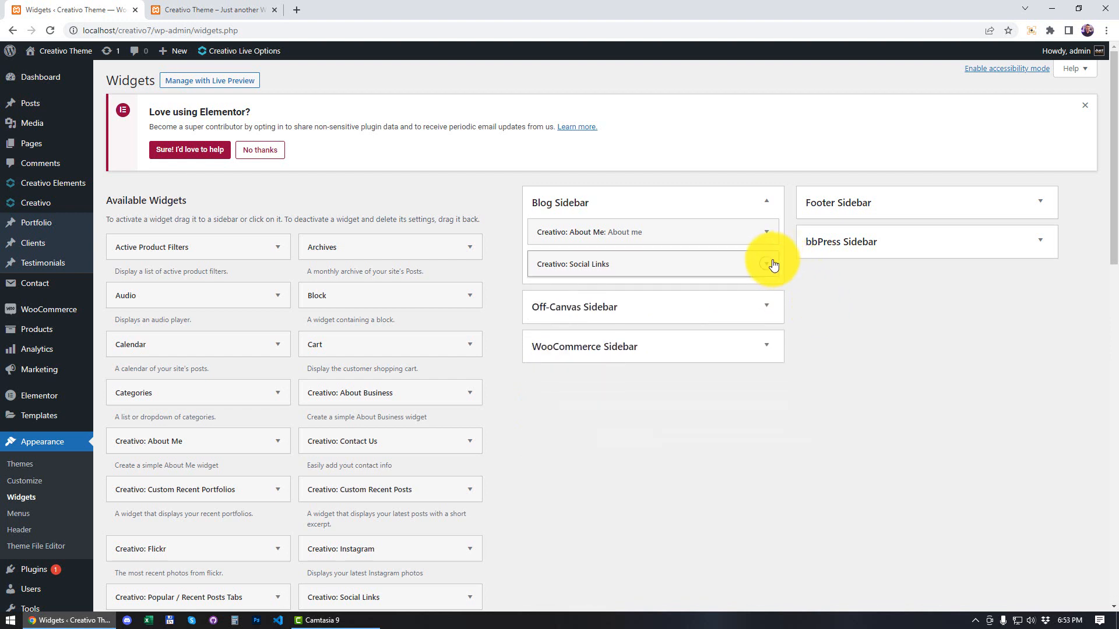
pyautogui.scroll(-2, 580, 374)
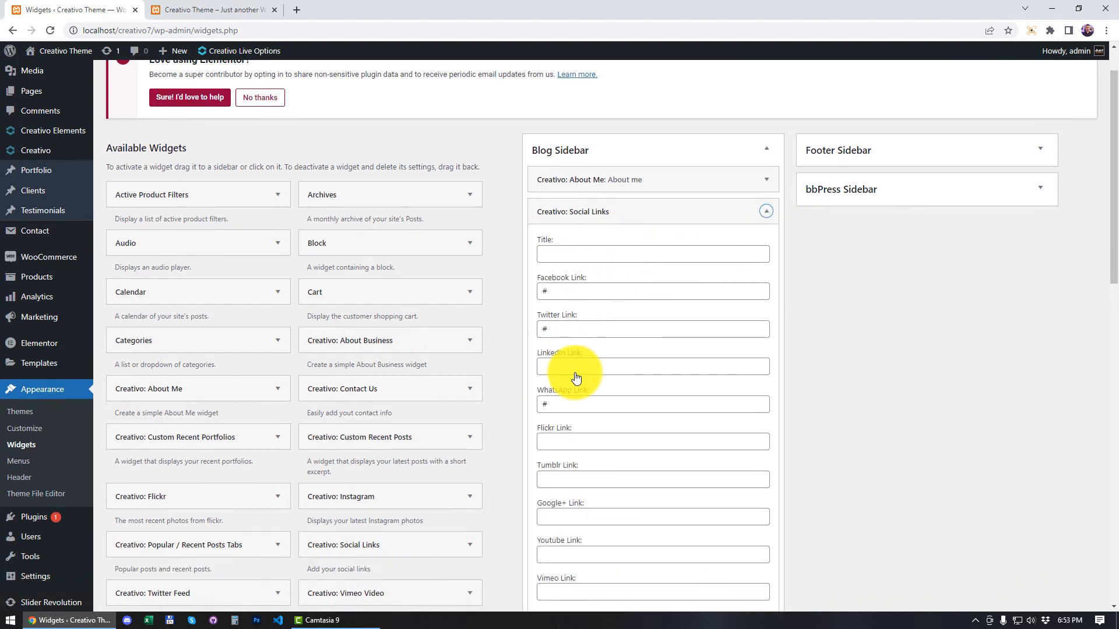
pyautogui.moveTo(573, 228); pyautogui.dragTo(525, 229)
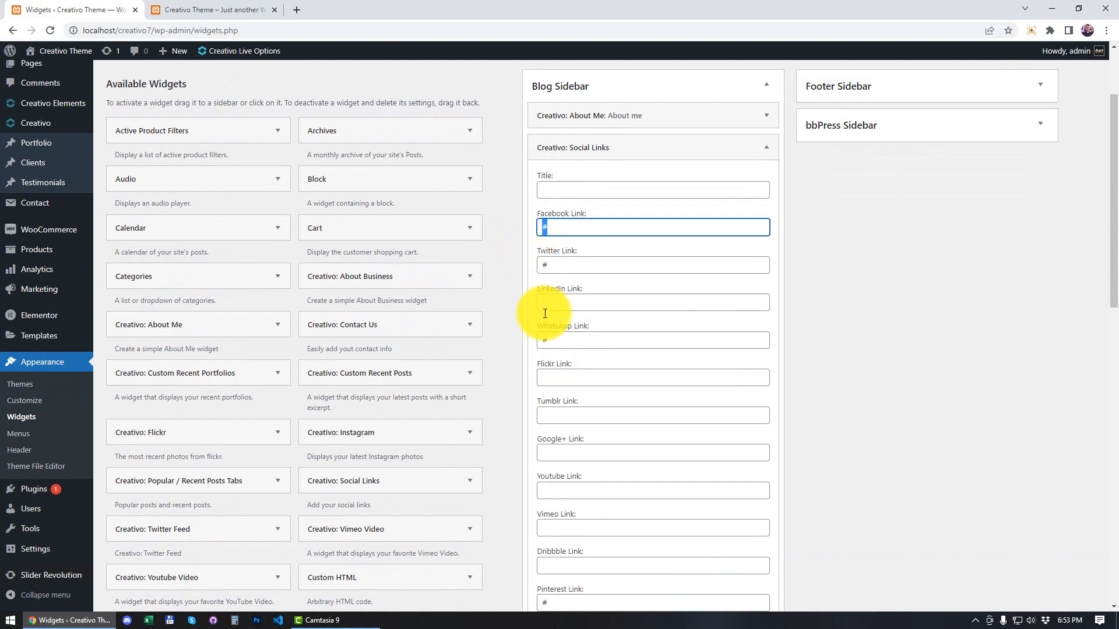
pyautogui.moveTo(551, 340); pyautogui.dragTo(528, 340)
pyautogui.press('BackSpace')
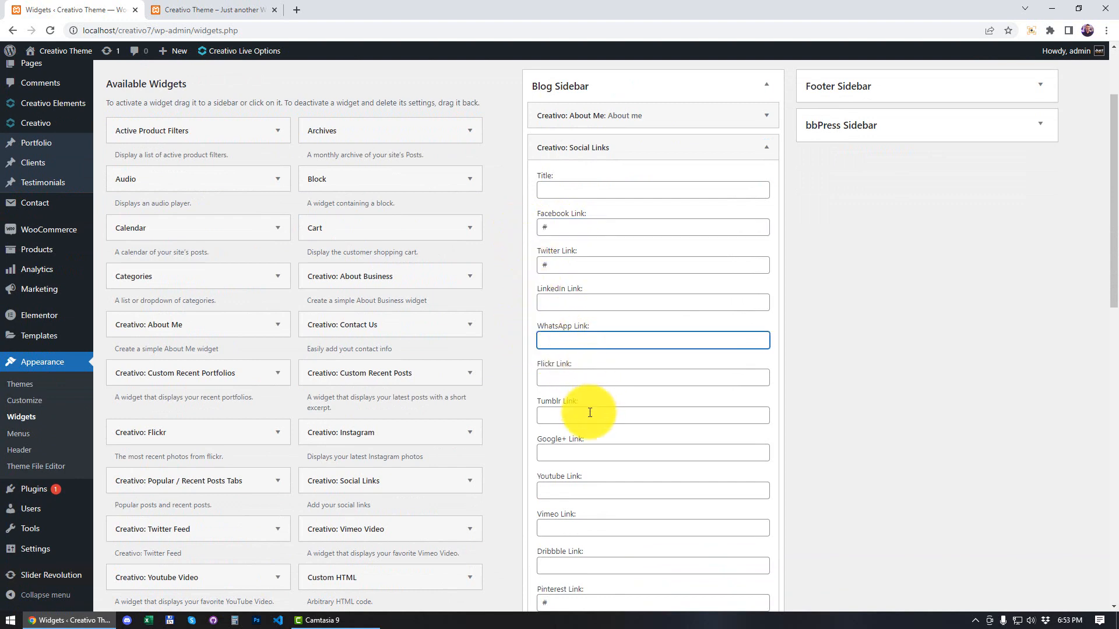
# Step: Set the Youtube link of the Creativo: Social Links widget to # and save the widget
pyautogui.scroll(-2, 606, 463)
pyautogui.click(573, 376)
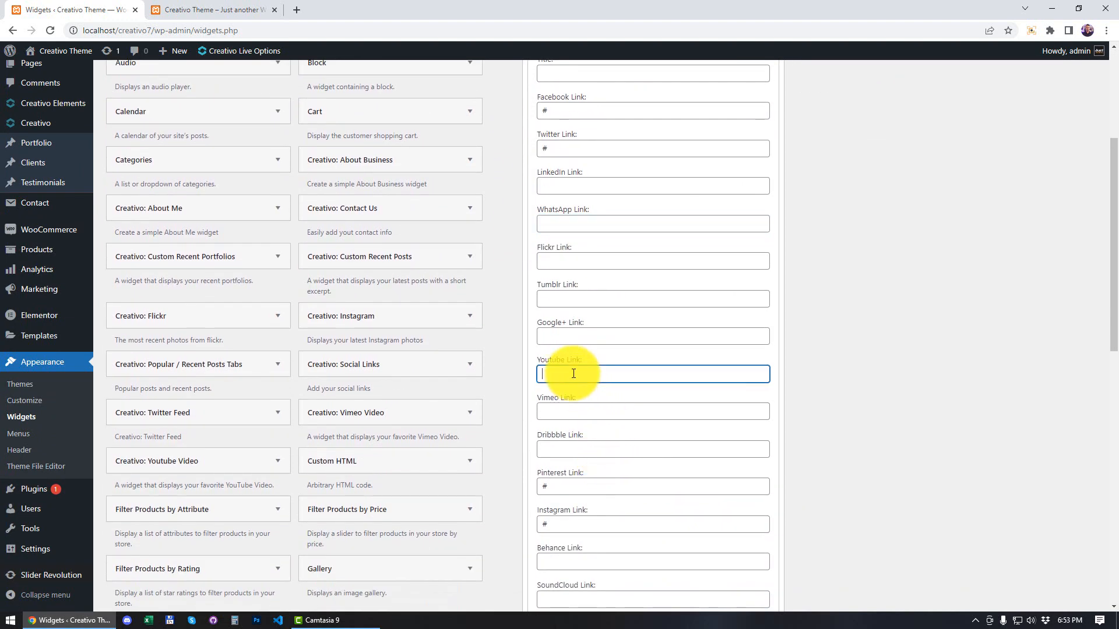
pyautogui.write('#')
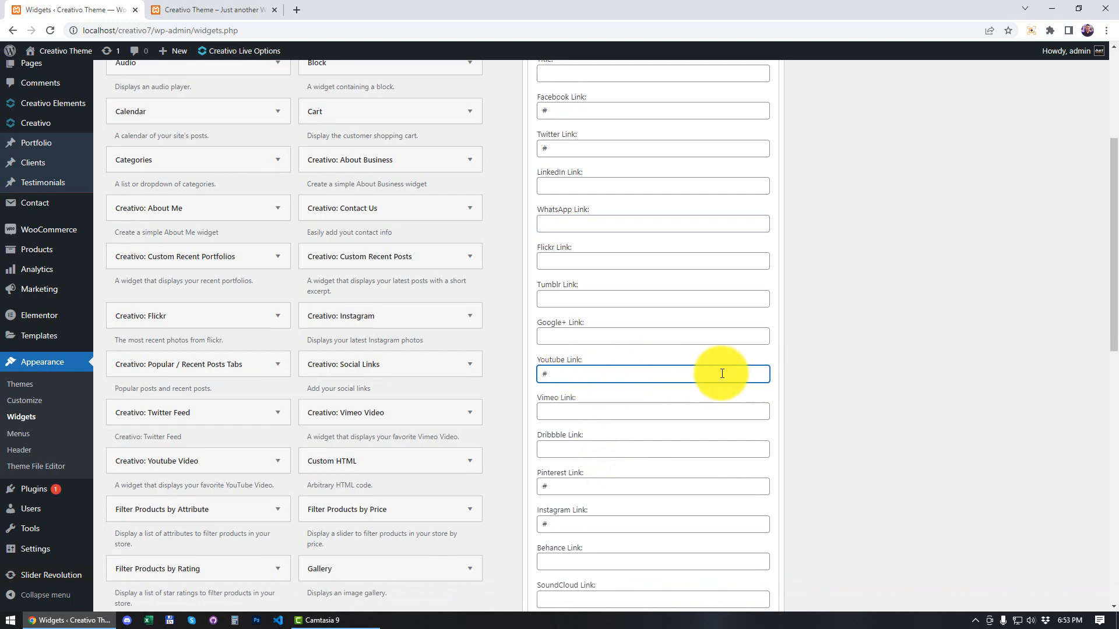
pyautogui.scroll(-4, 791, 375)
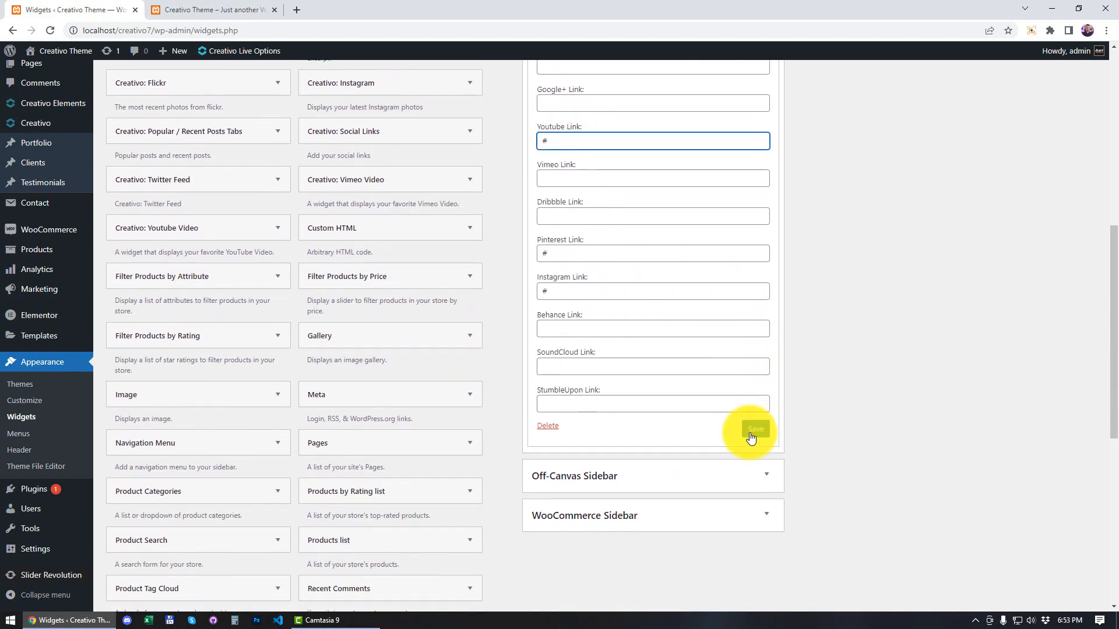
pyautogui.click(766, 441)
pyautogui.scroll(8, 900, 373)
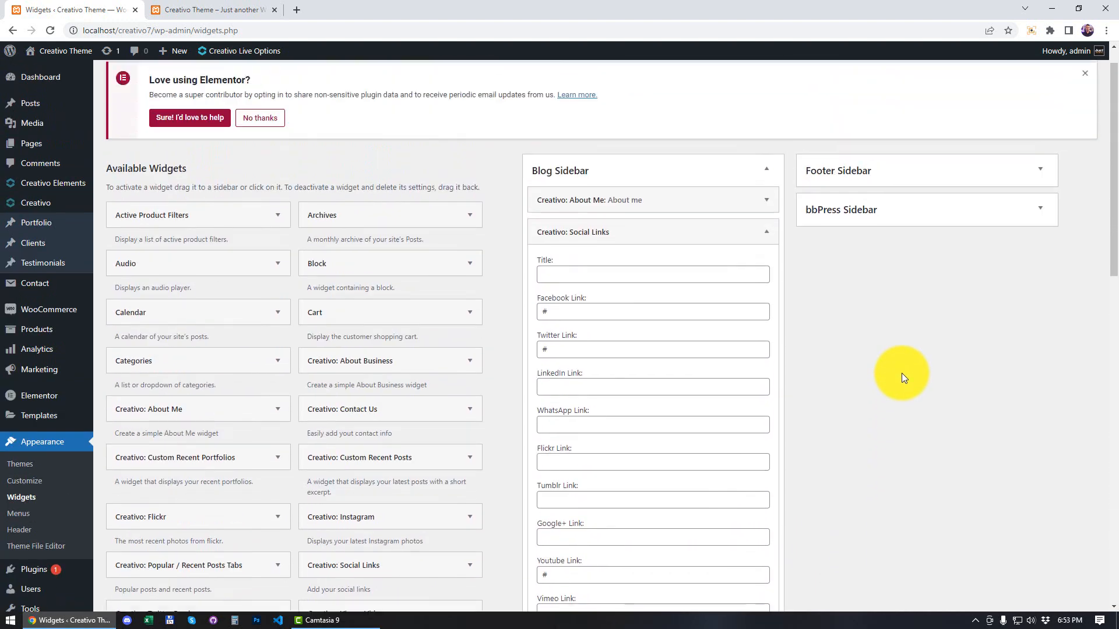
# Step: Reload the site's front page and check the social icons and remaining widgets in the blog sidebar
pyautogui.click(211, 8)
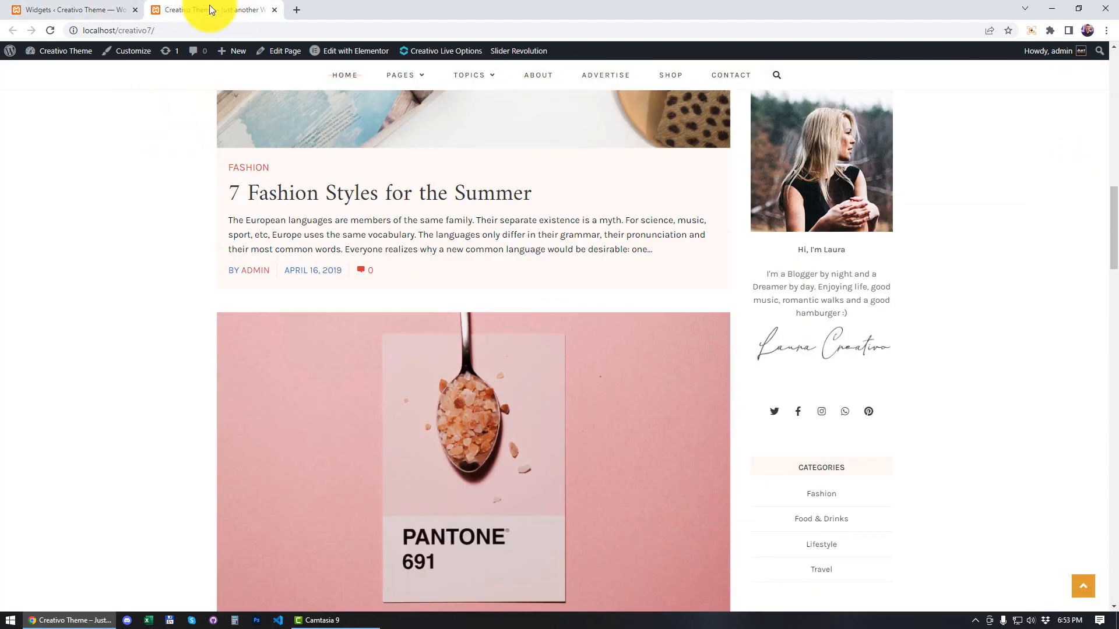
pyautogui.click(51, 31)
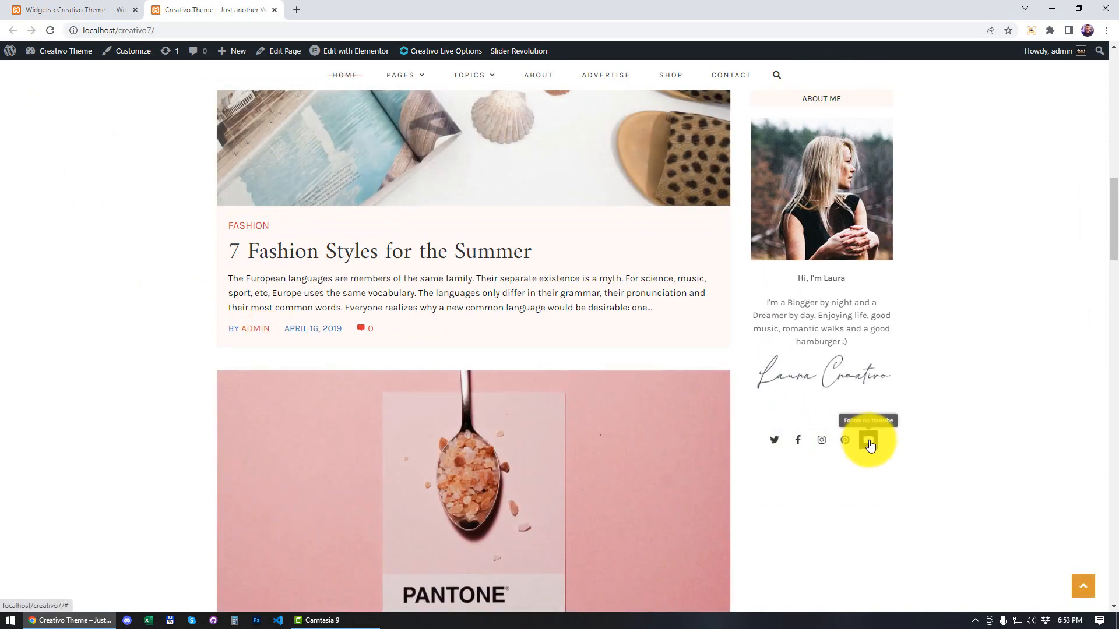
pyautogui.scroll(5, 951, 401)
pyautogui.scroll(-3, 951, 401)
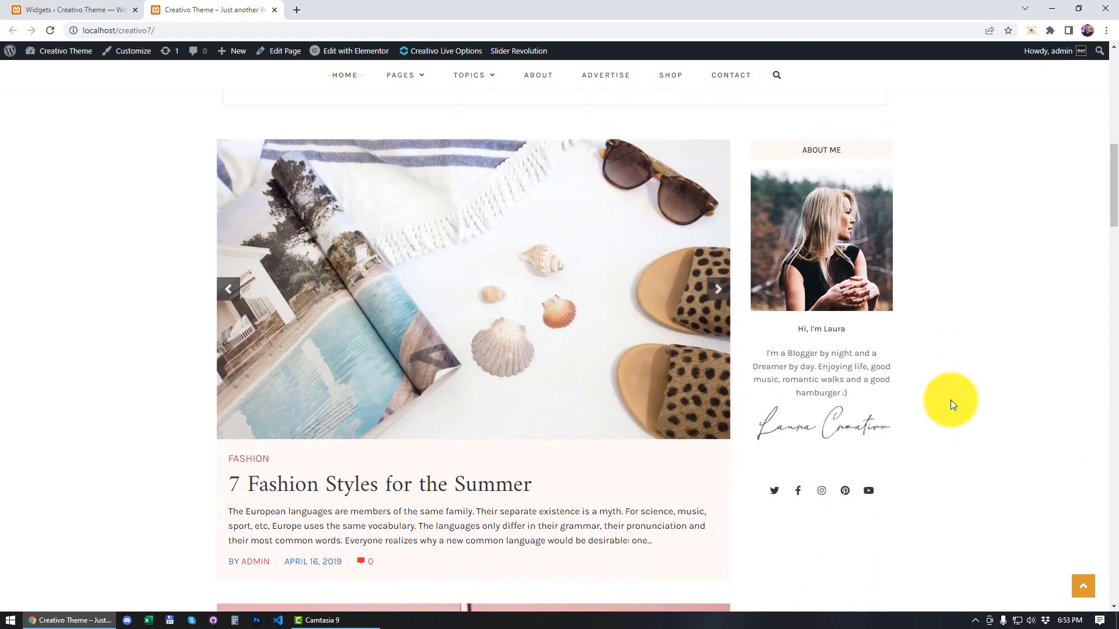
pyautogui.scroll(1, 951, 402)
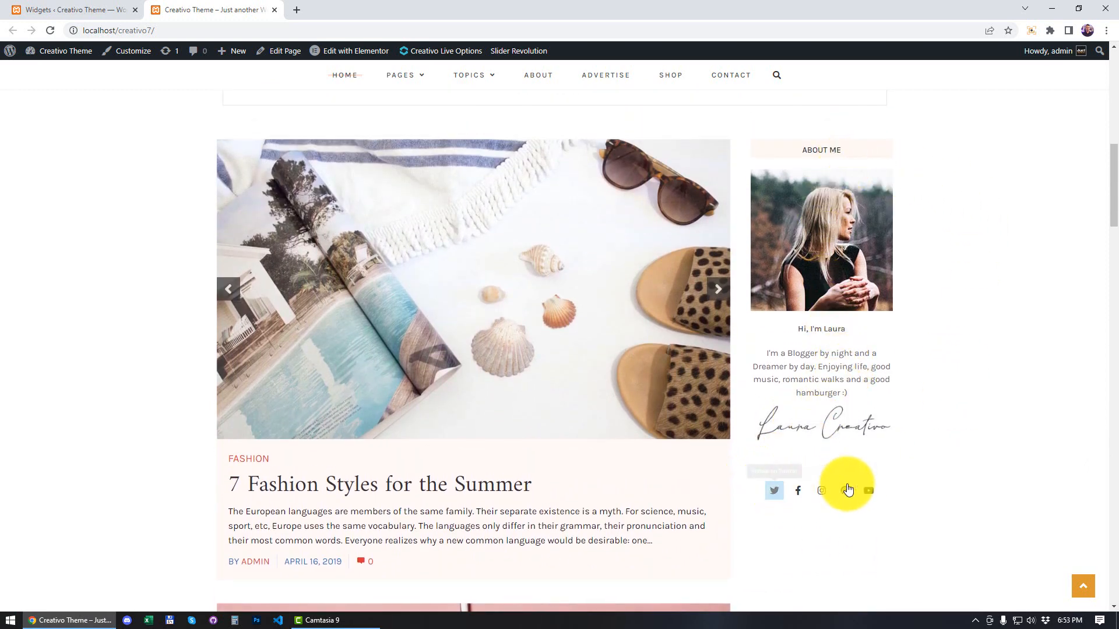
# Step: Move the Creativo: Social Links widget above Creativo: About Me in the Blog Sidebar and check the order on the reloaded front page
pyautogui.click(64, 7)
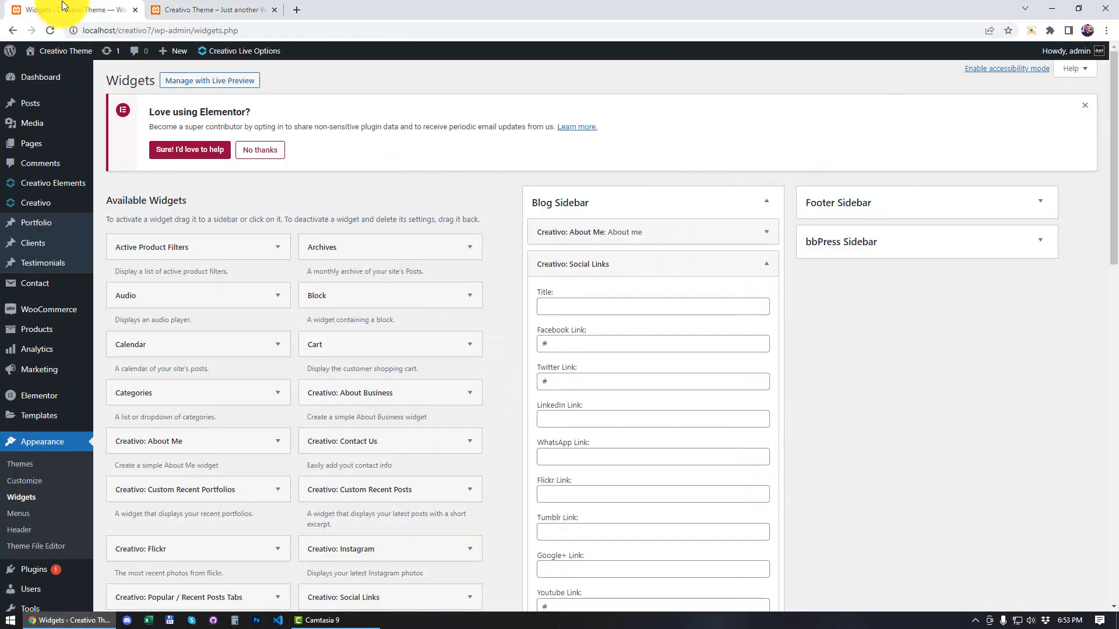
pyautogui.click(766, 264)
pyautogui.moveTo(615, 264); pyautogui.dragTo(739, 240)
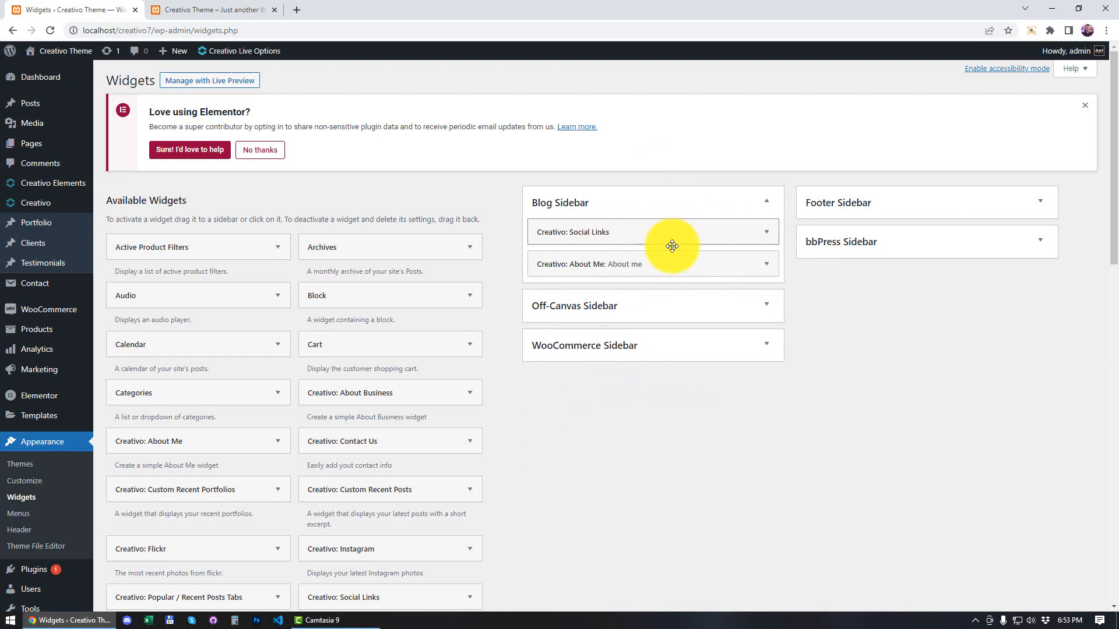
pyautogui.moveTo(669, 242)
pyautogui.mouseDown()
pyautogui.moveTo(662, 230)
pyautogui.moveTo(677, 233)
pyautogui.mouseUp()
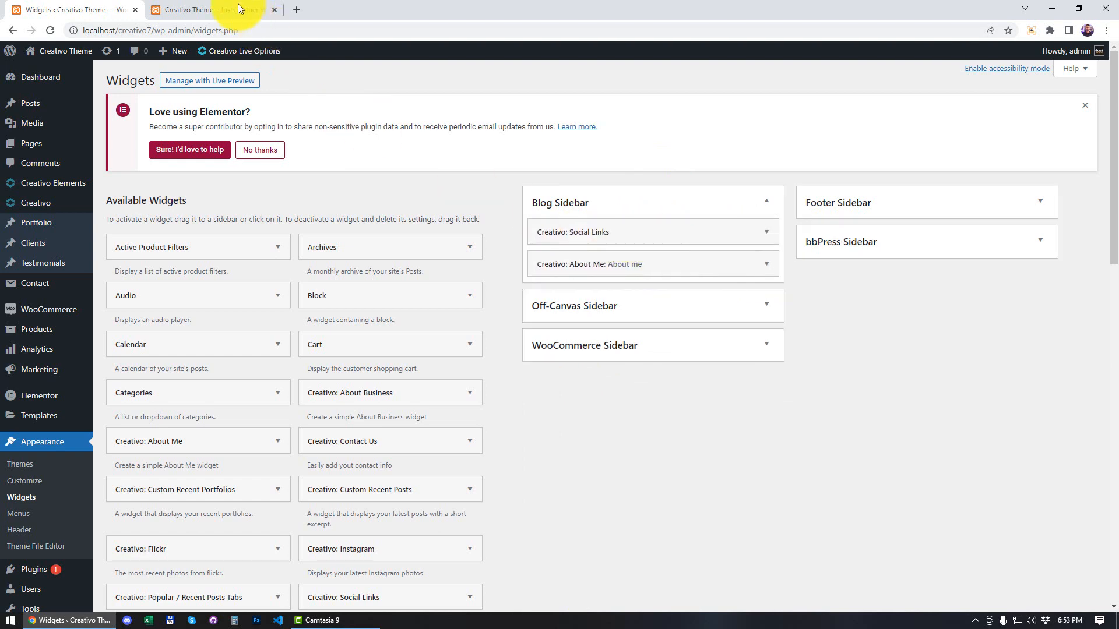
pyautogui.click(202, 4)
pyautogui.click(51, 30)
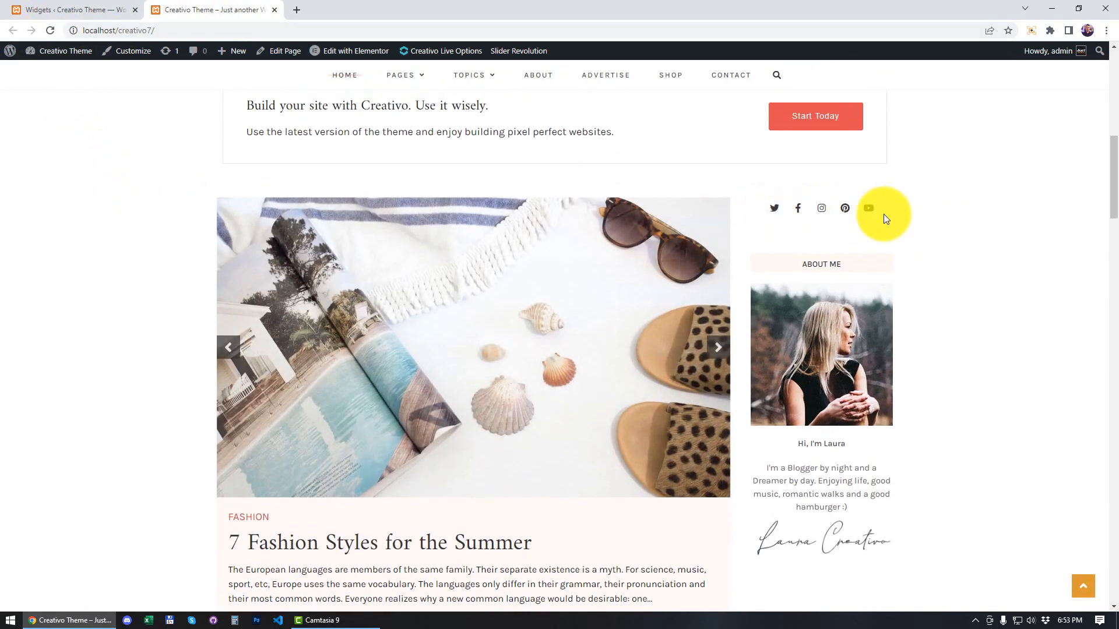
# Step: Return to the widget settings, expand the Creativo: About Me widget and set its title to "About My Work"
pyautogui.click(55, 12)
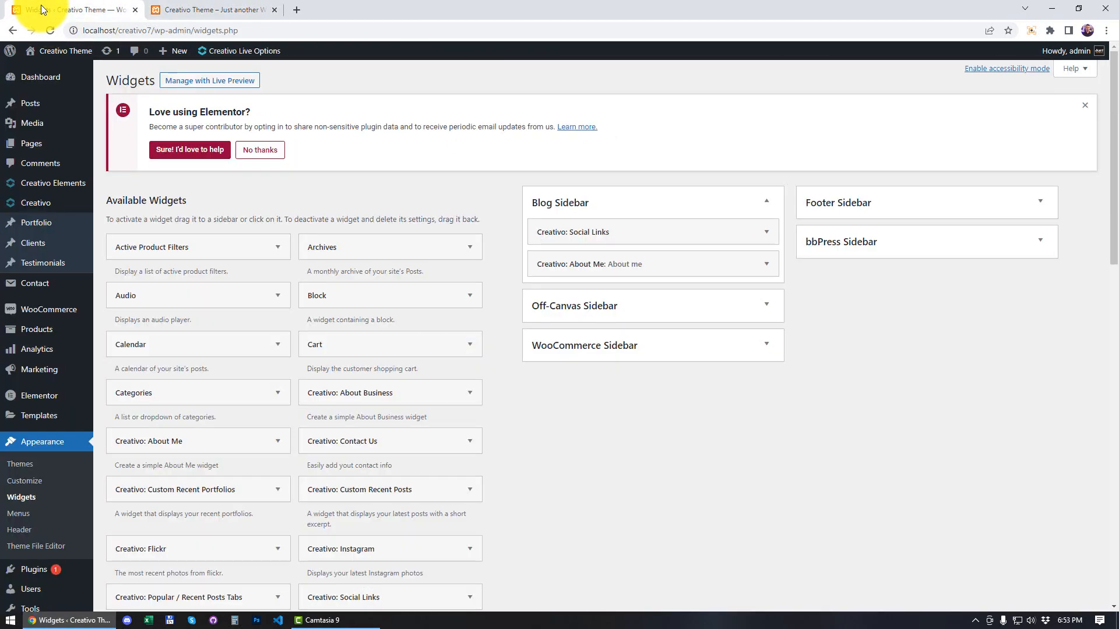
pyautogui.click(766, 265)
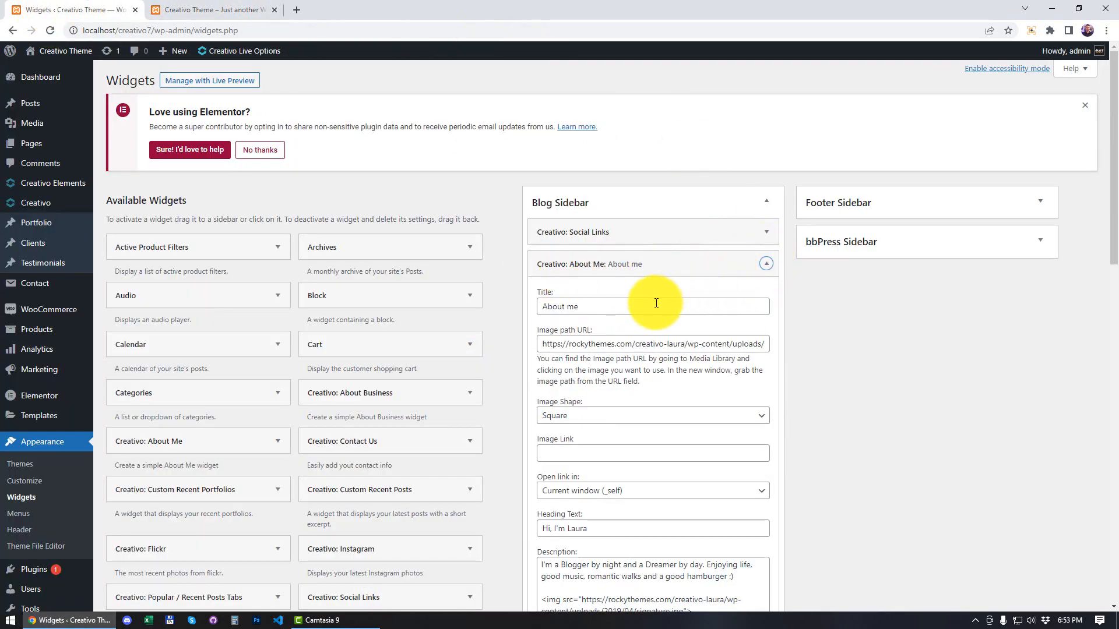
pyautogui.scroll(-1, 652, 305)
pyautogui.scroll(1, 651, 302)
pyautogui.doubleClick(572, 248)
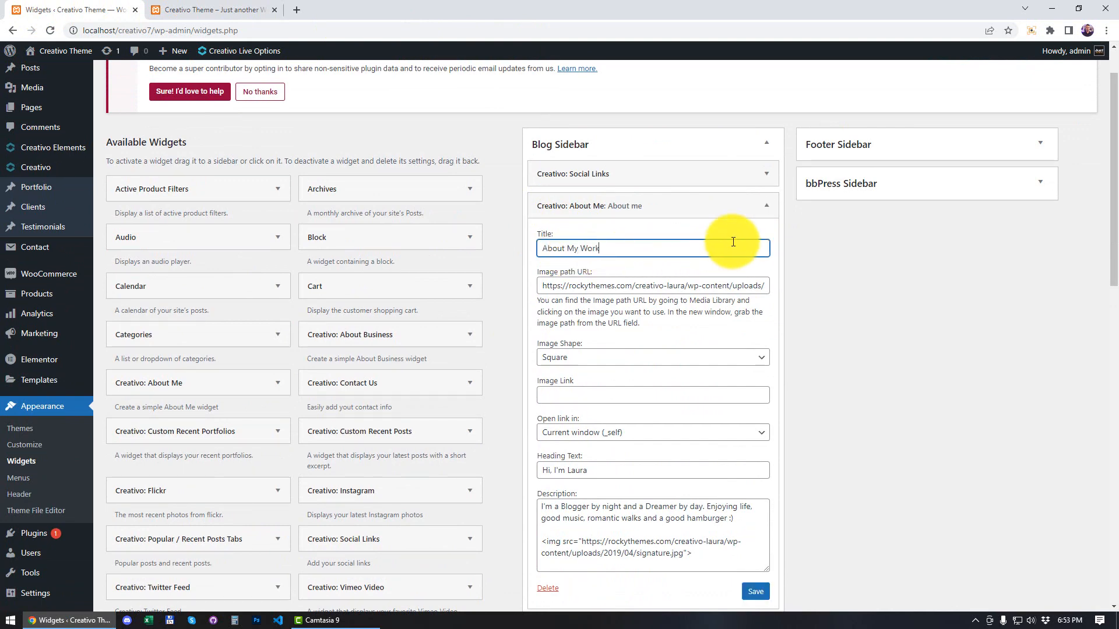
# Step: Examine the About Me widget's image path URL and compare it with the photo in the front page's sidebar
pyautogui.moveTo(543, 285); pyautogui.dragTo(762, 288)
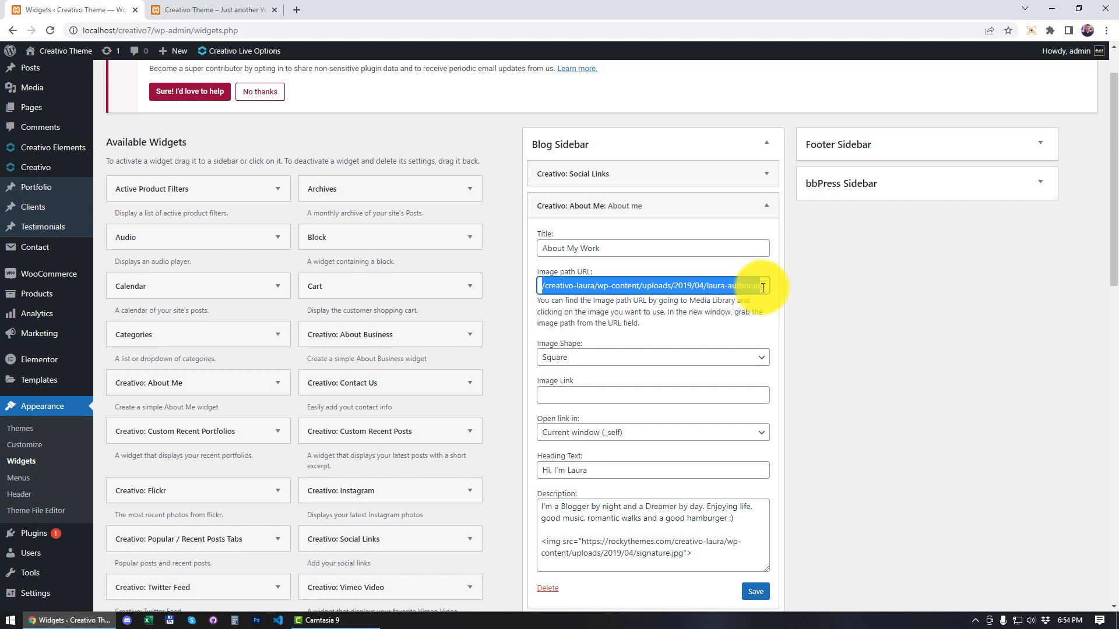
pyautogui.click(187, 10)
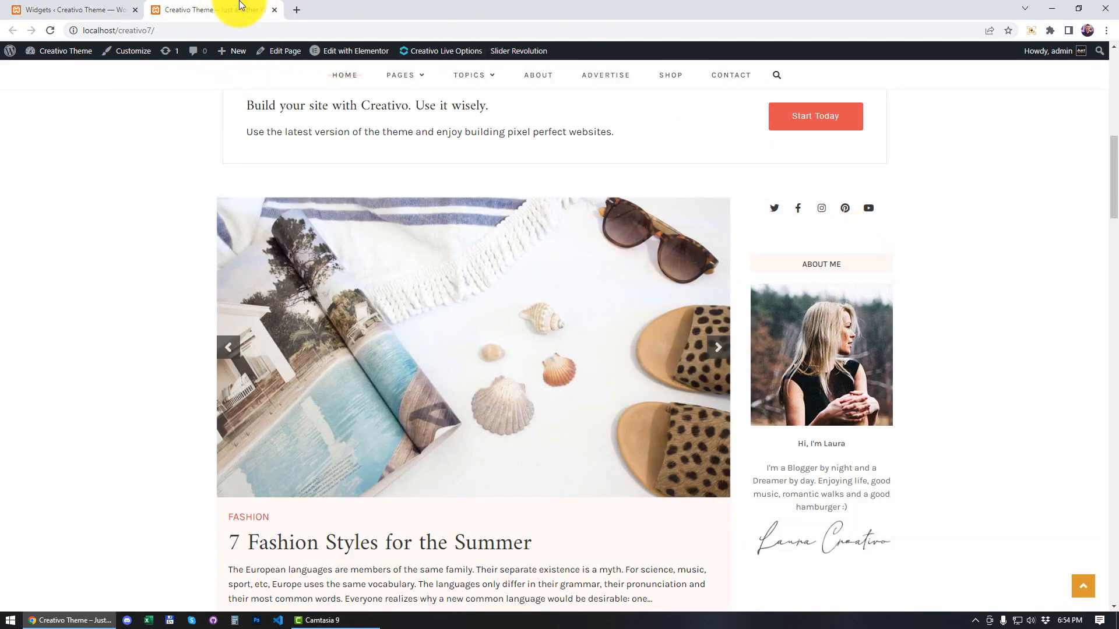
pyautogui.click(87, 10)
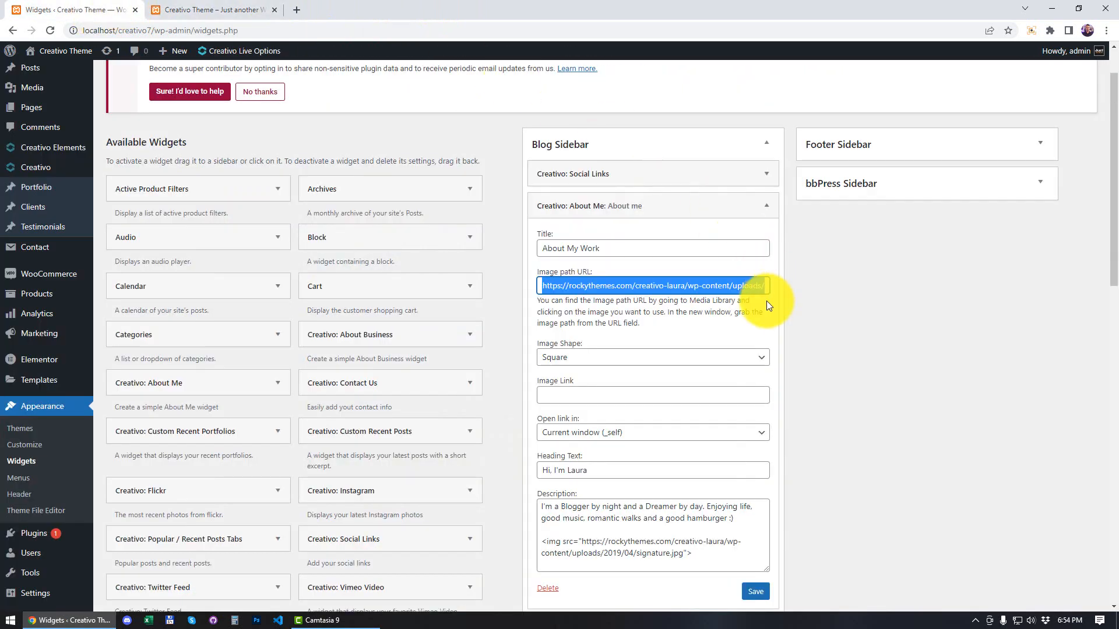
pyautogui.click(236, 11)
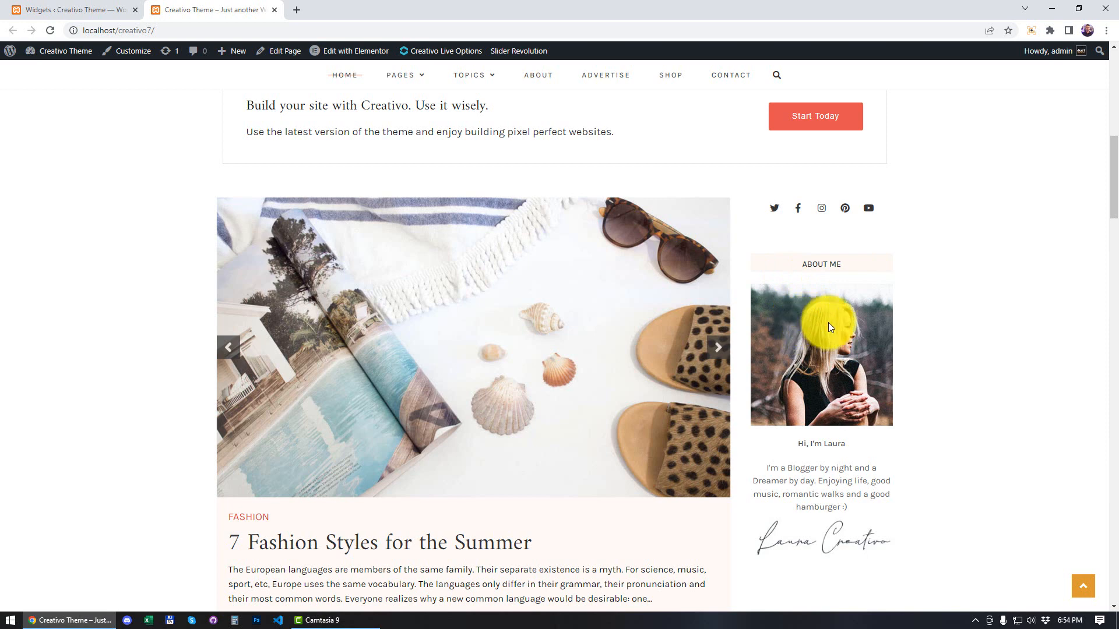
pyautogui.click(42, 10)
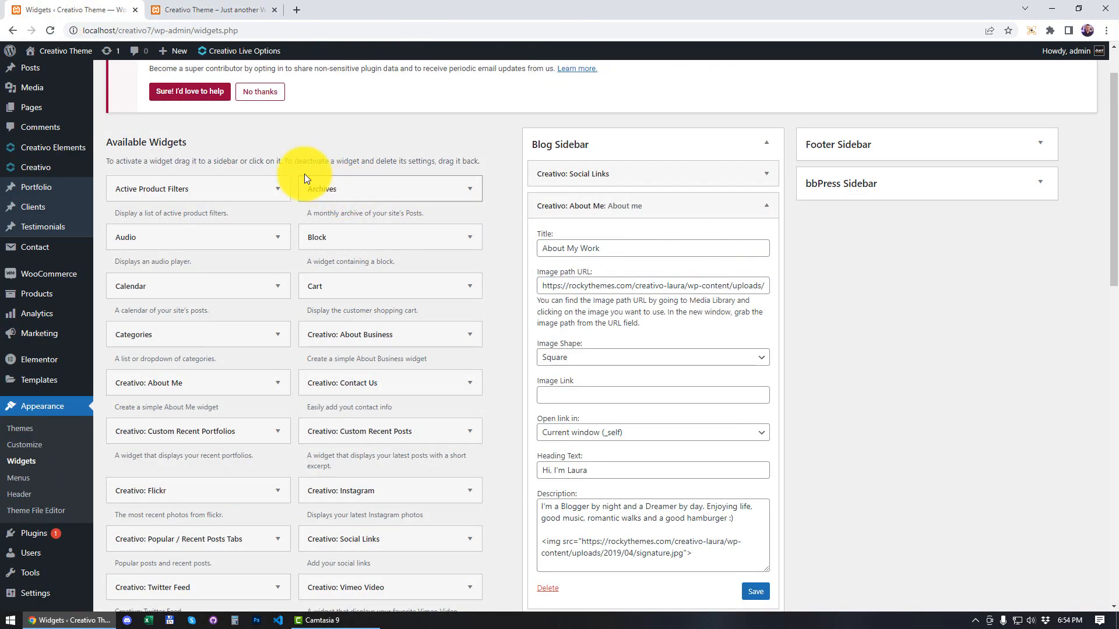
# Step: Open the Media Library in a new browser tab and switch to it
pyautogui.scroll(1, 205, 156)
pyautogui.moveTo(46, 131)
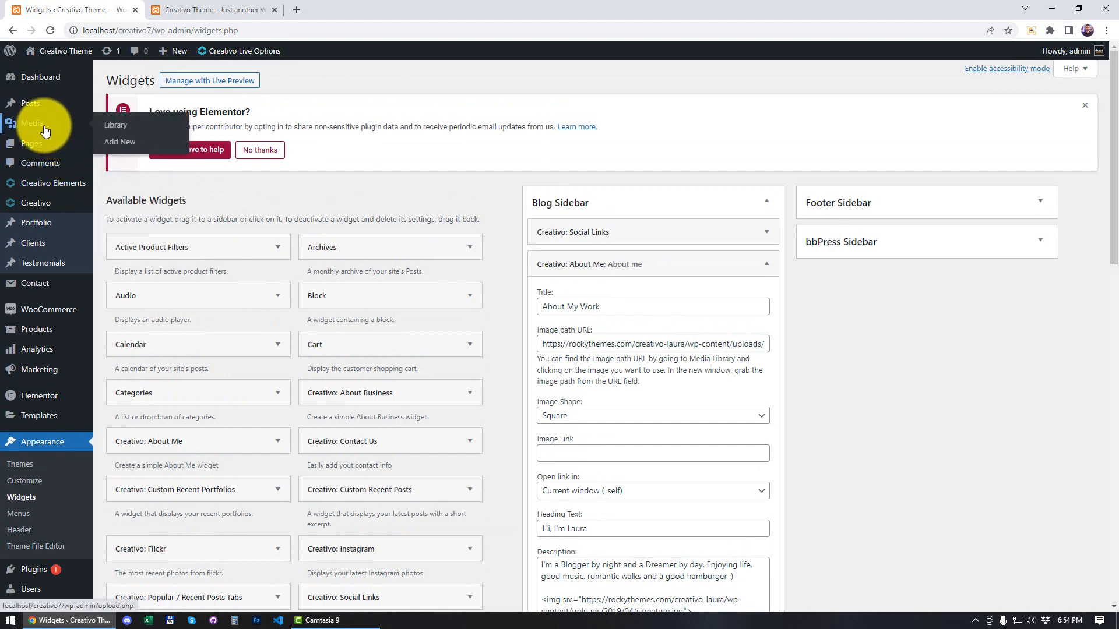
pyautogui.rightClick(119, 125)
pyautogui.click(173, 134)
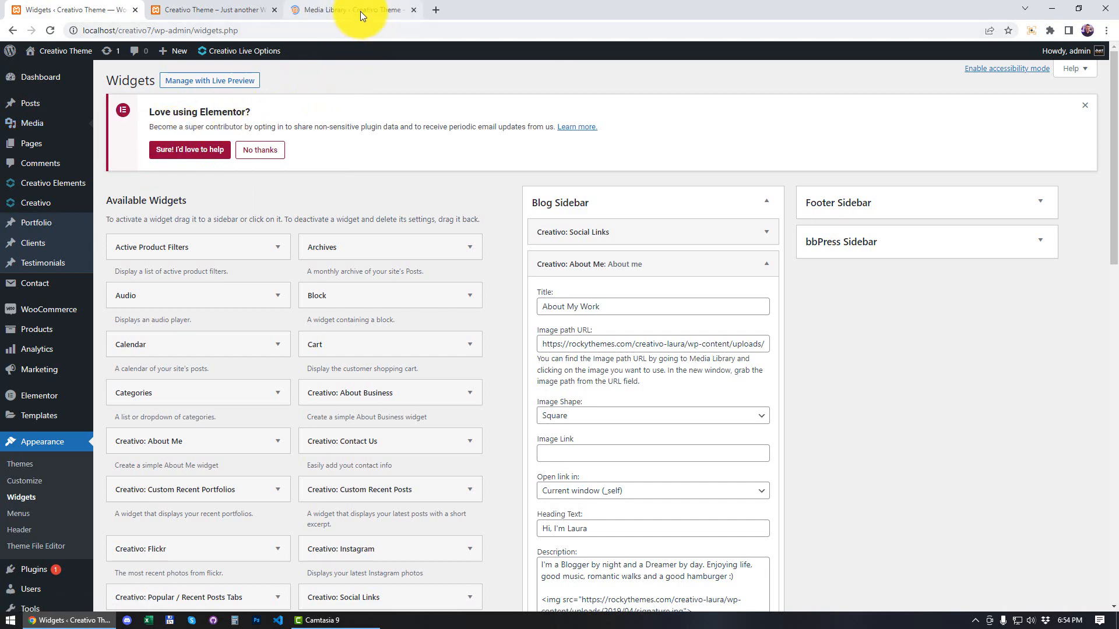
pyautogui.click(360, 12)
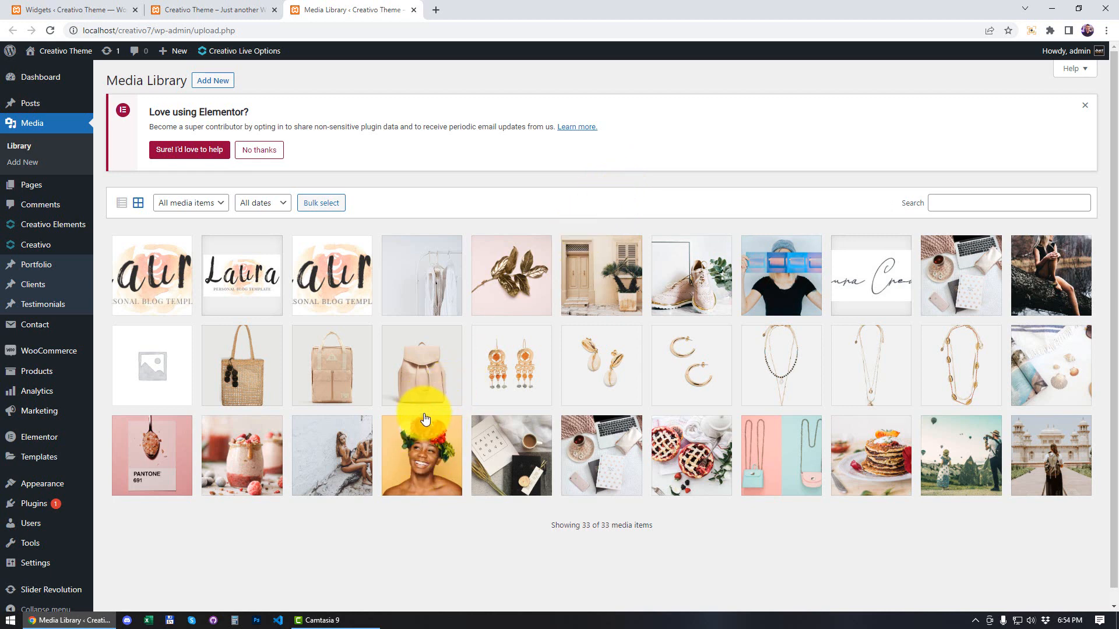
# Step: Open the details of the flower-crown portrait post-6-1.jpg and copy its file URL to the clipboard
pyautogui.click(425, 458)
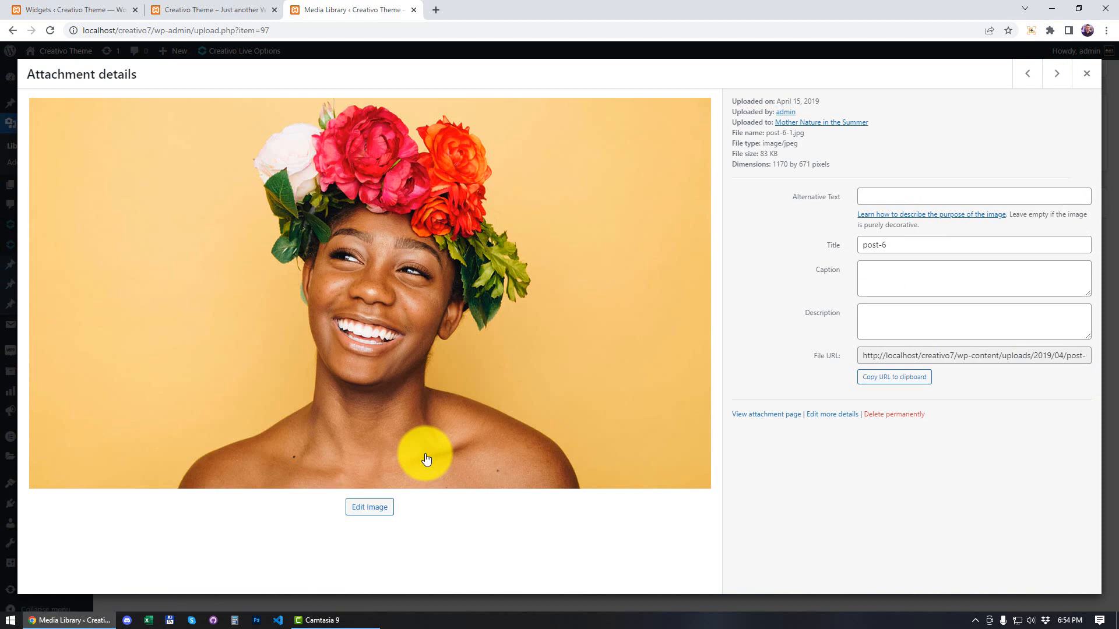
pyautogui.tripleClick(836, 360)
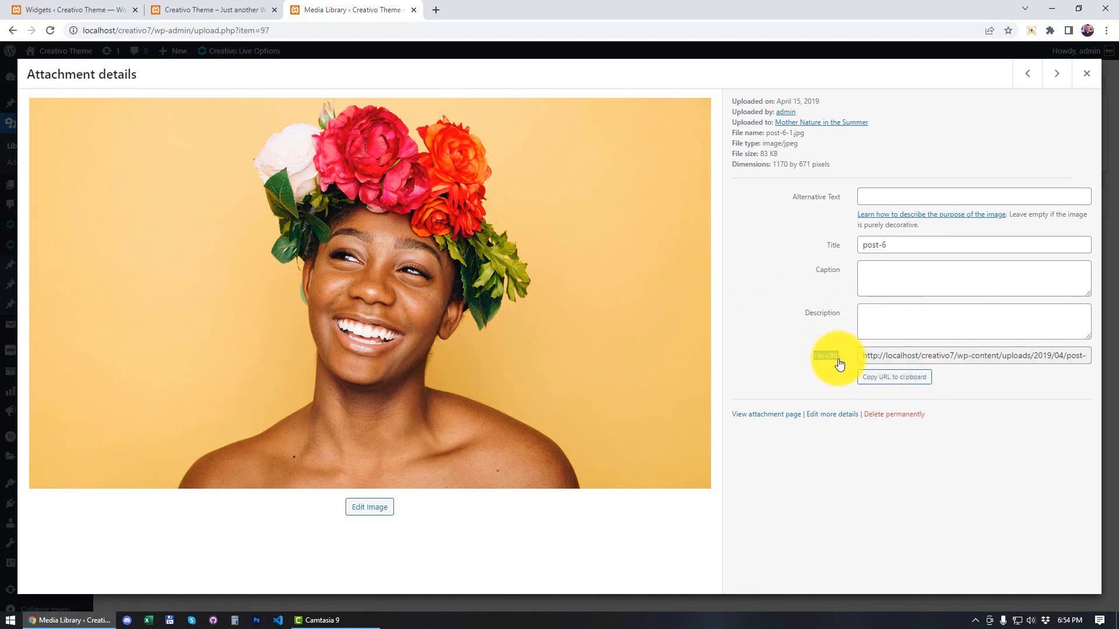
pyautogui.click(1037, 375)
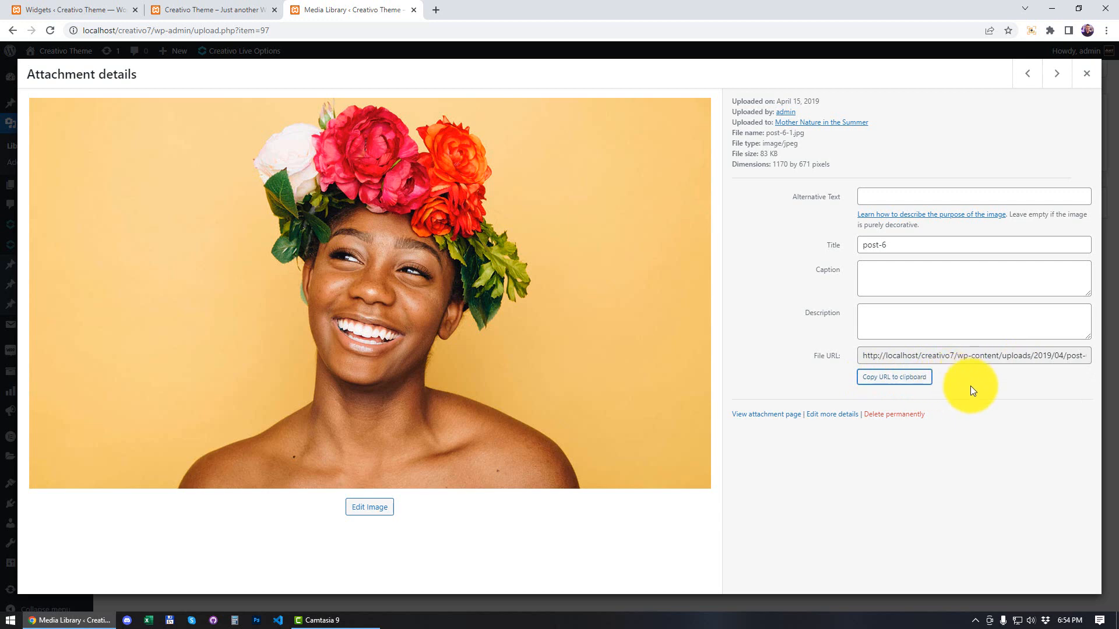
# Step: Replace the About Me widget's image path URL with the copied URL of post-6-1.jpg
pyautogui.click(81, 10)
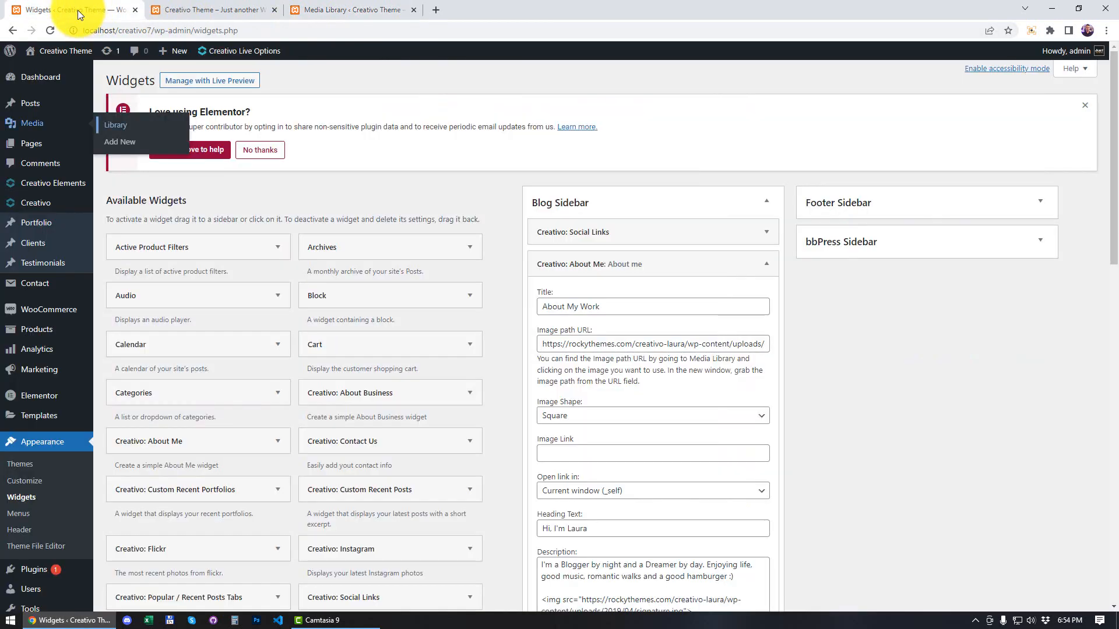
pyautogui.click(560, 342)
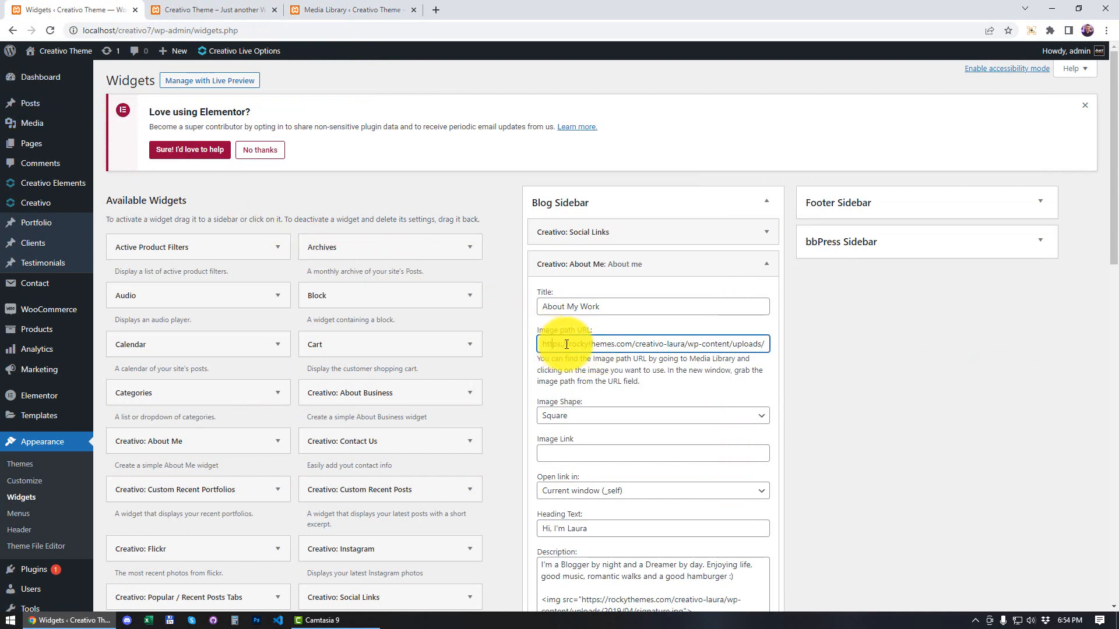
pyautogui.tripleClick(562, 345)
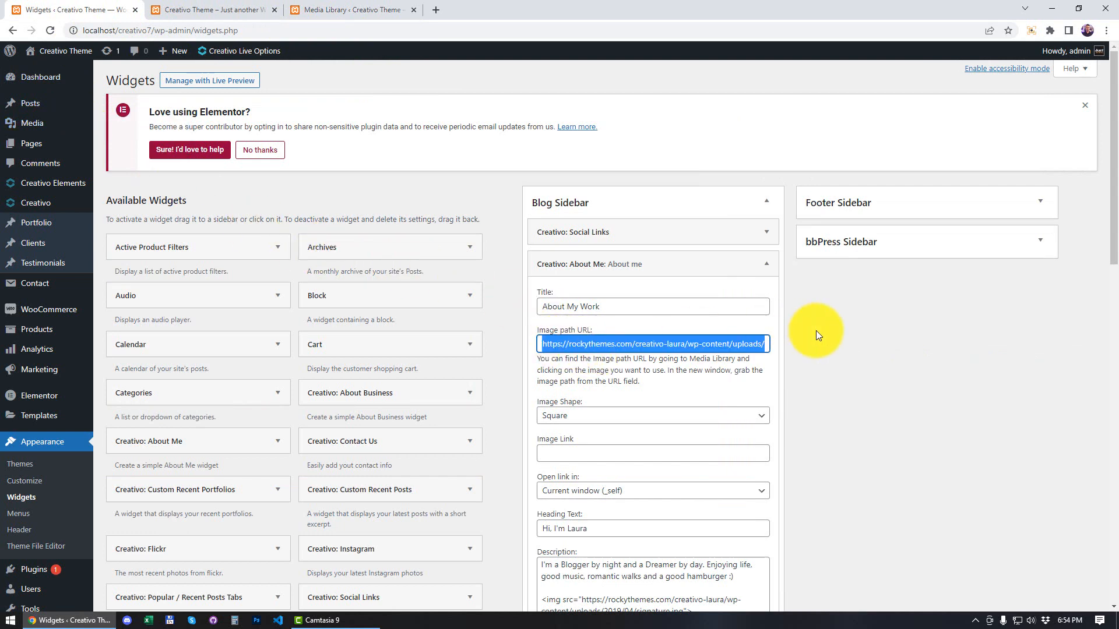
pyautogui.press('BackSpace')
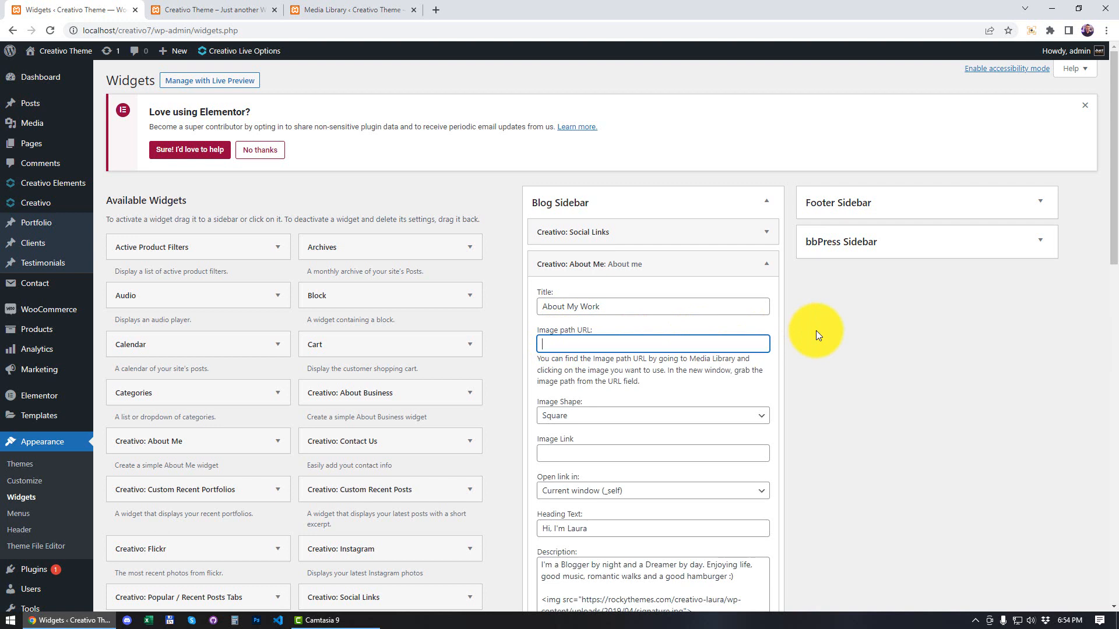
pyautogui.rightClick(577, 342)
pyautogui.click(615, 437)
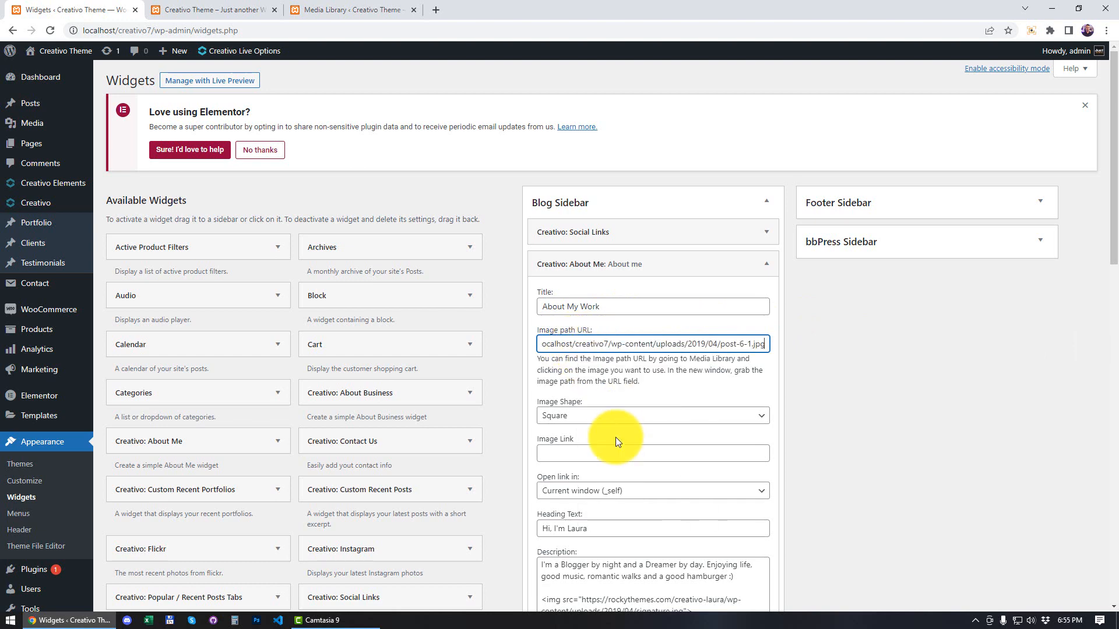
pyautogui.click(831, 379)
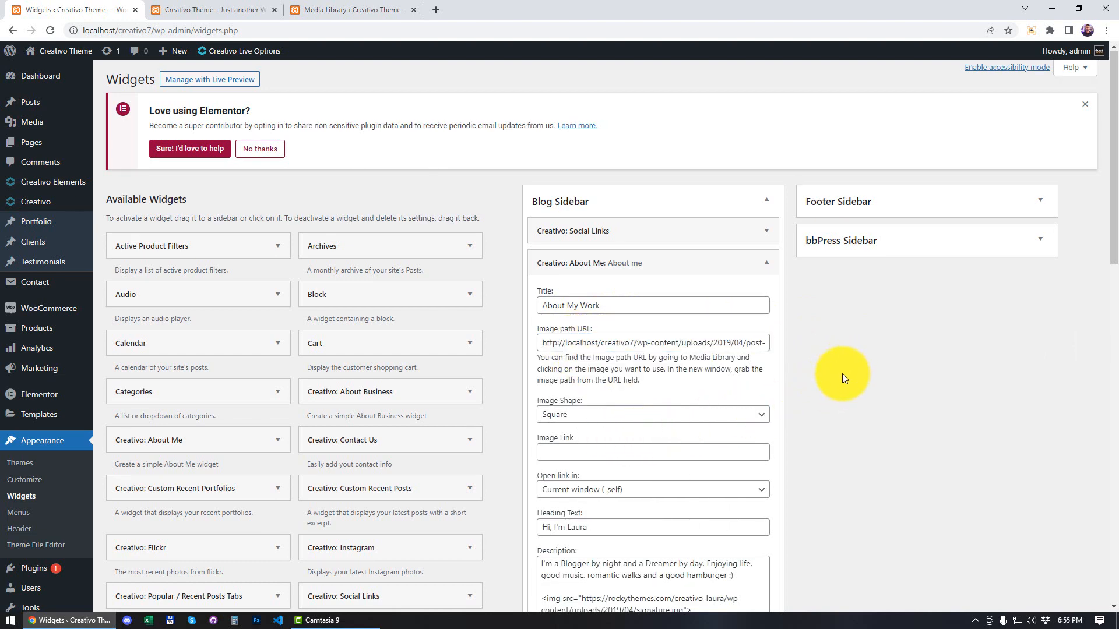
# Step: Save the About Me widget and reload the front page to check the new title and image
pyautogui.scroll(-3, 841, 408)
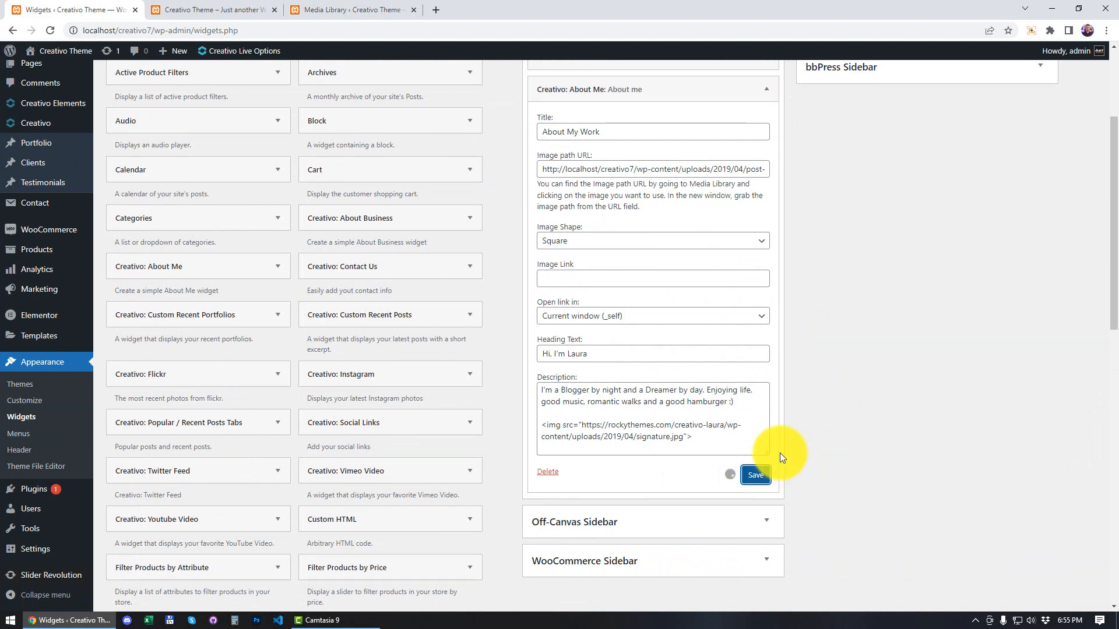
pyautogui.click(185, 2)
pyautogui.click(51, 30)
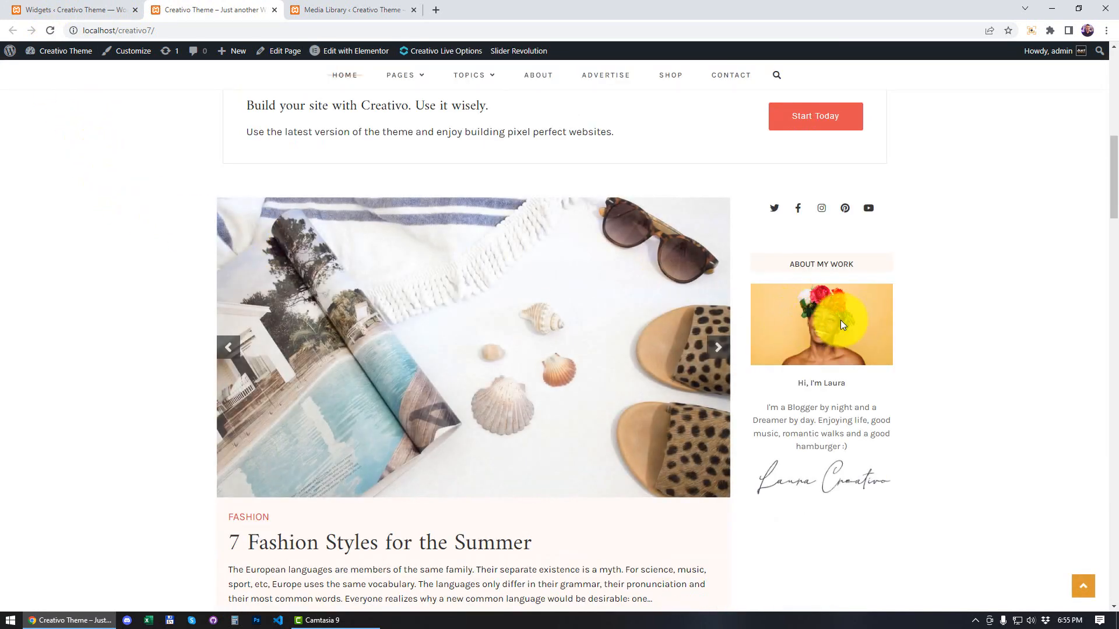
# Step: Return to the About Me widget and set its image shape to Rounded, trying the Circle option in between
pyautogui.click(96, 10)
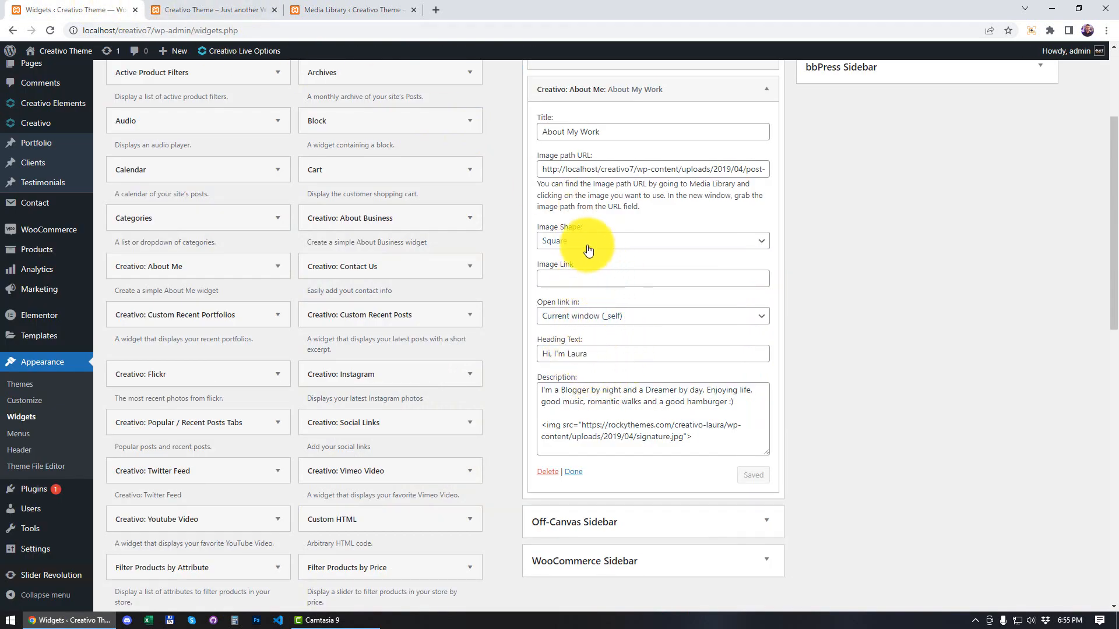
pyautogui.click(556, 242)
pyautogui.click(572, 267)
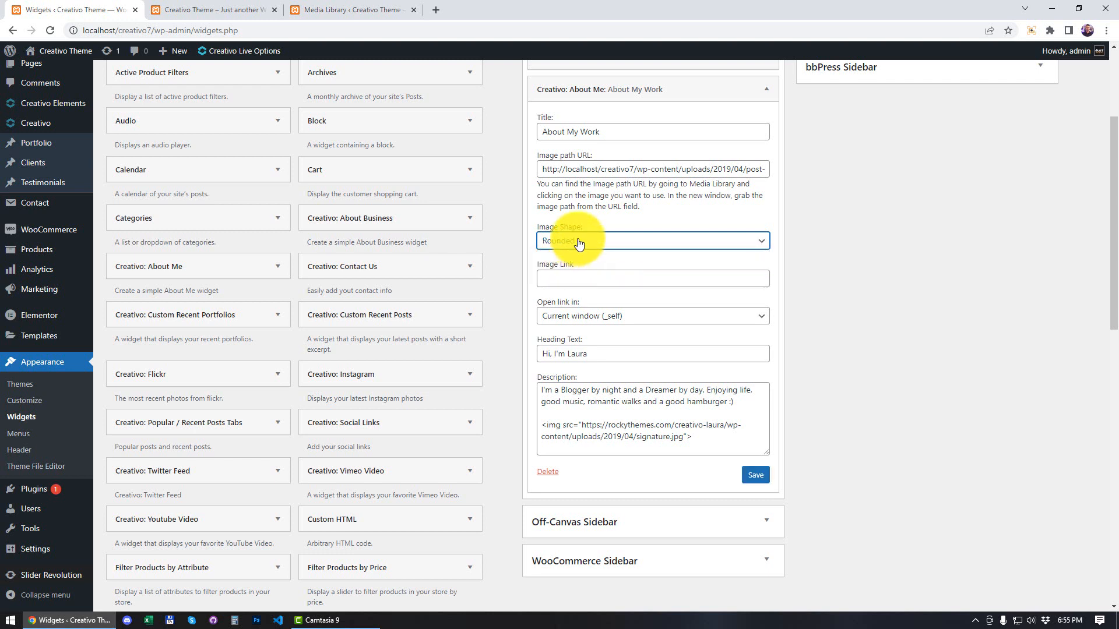
pyautogui.click(559, 241)
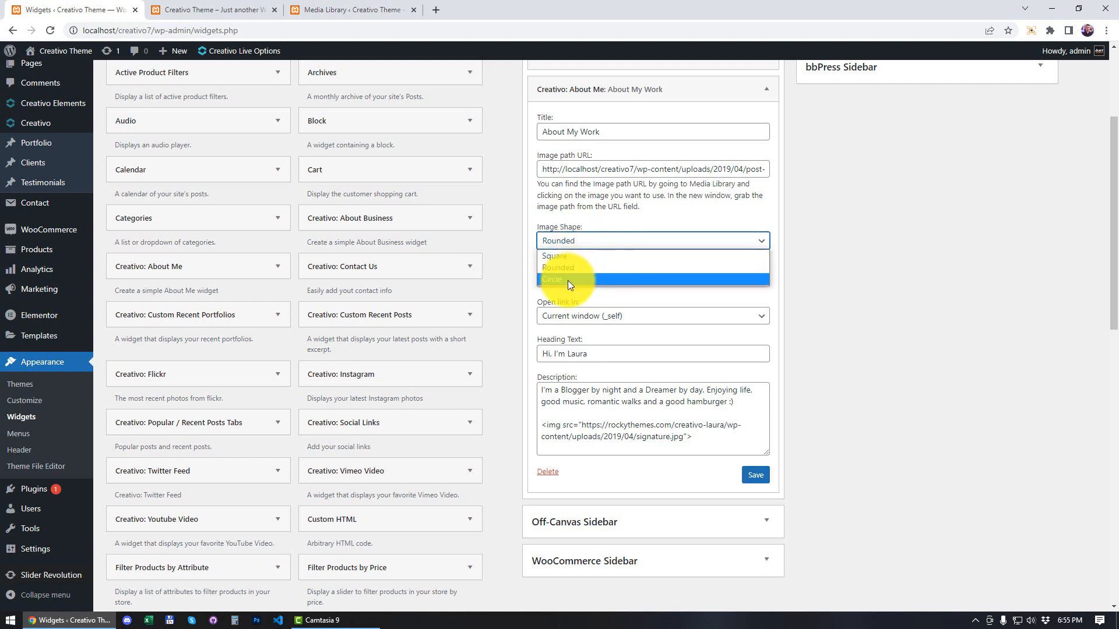
pyautogui.click(567, 280)
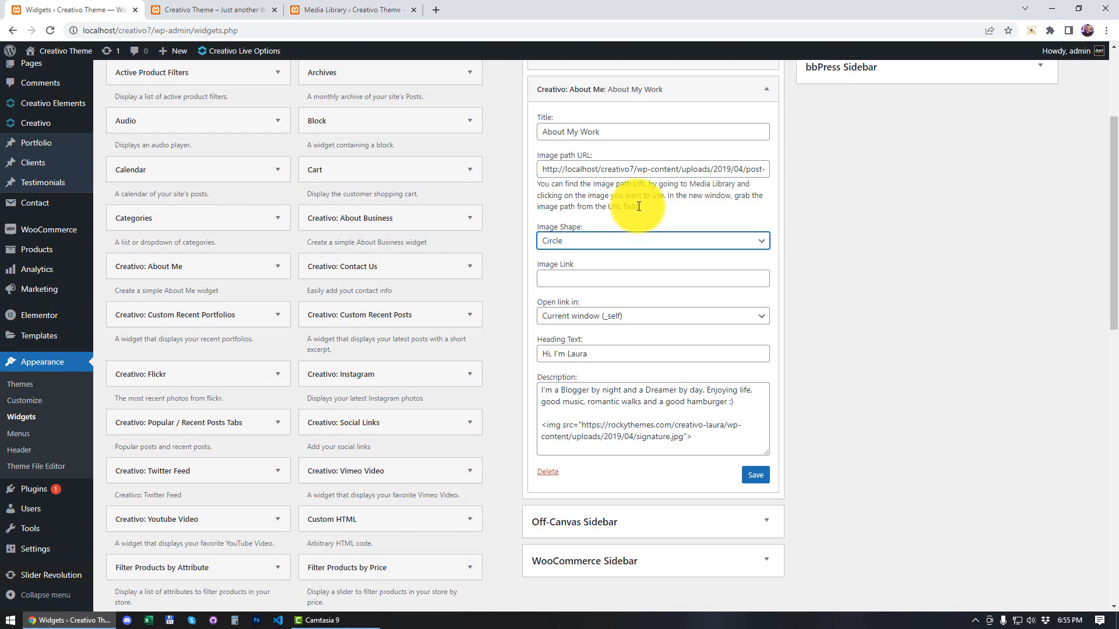
pyautogui.click(578, 247)
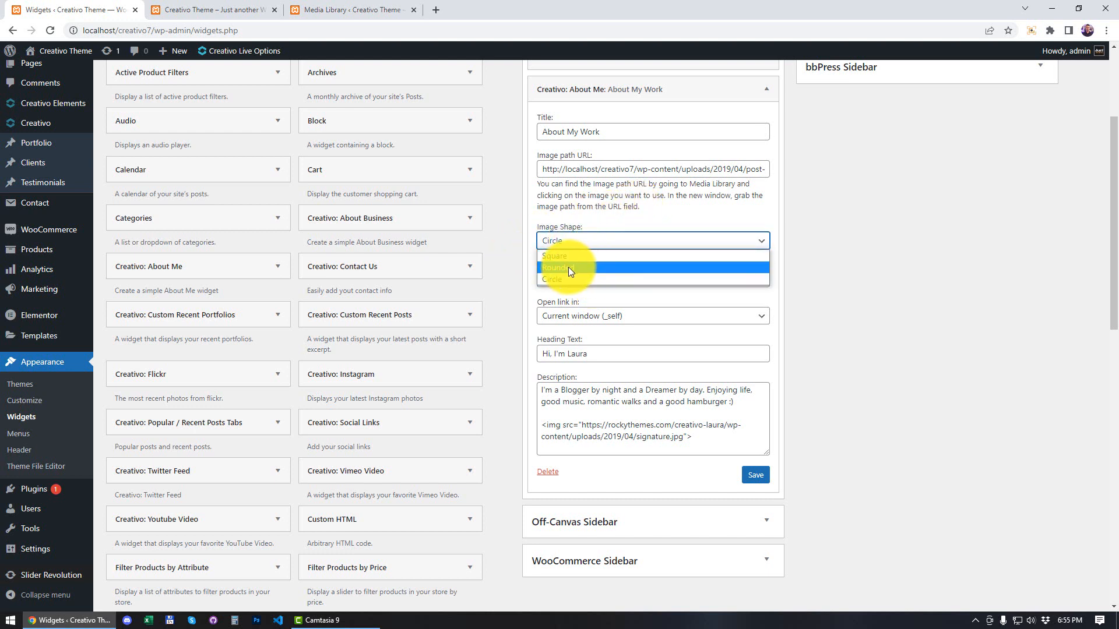
pyautogui.click(568, 267)
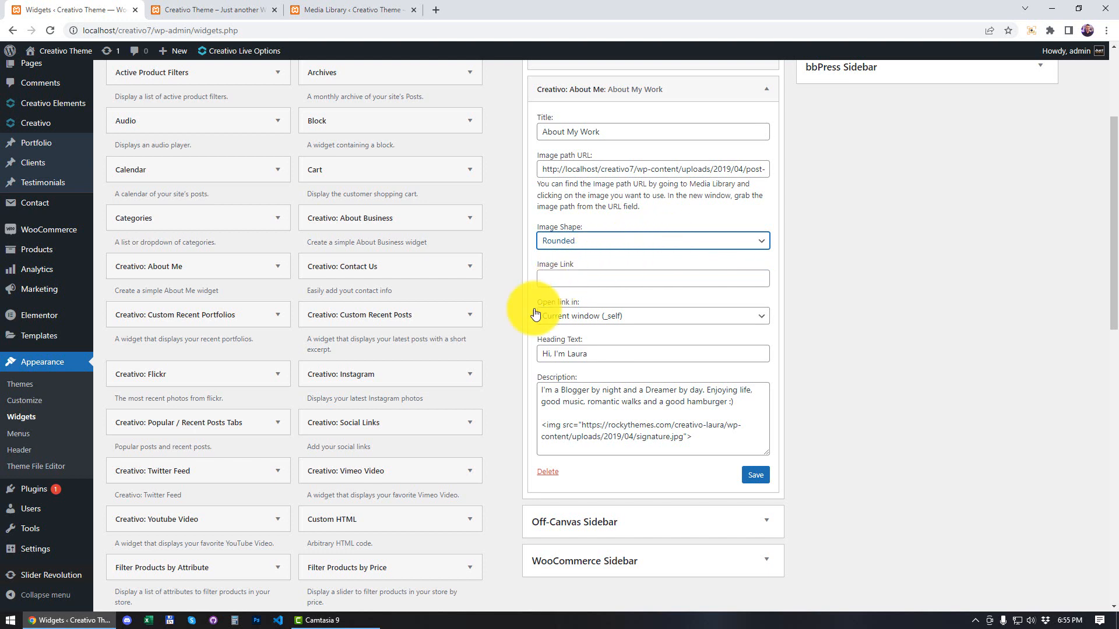
# Step: Replace the About Me widget's heading text with "Hello, This is" followed by the blogger's first name
pyautogui.tripleClick(554, 353)
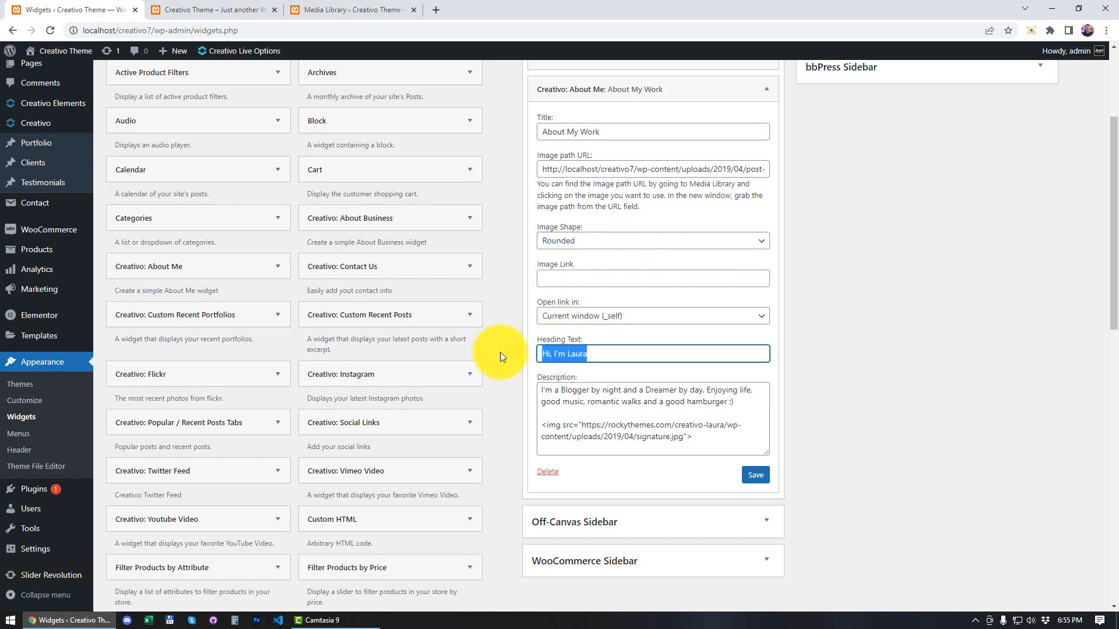
pyautogui.write('Hello')
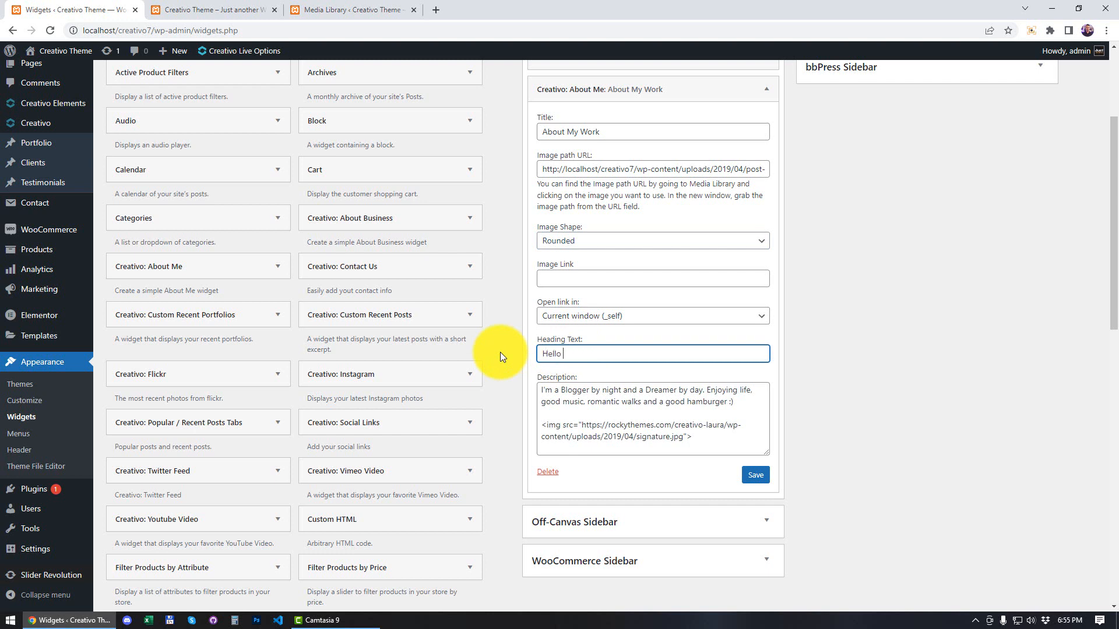
pyautogui.write(', This is Tina')
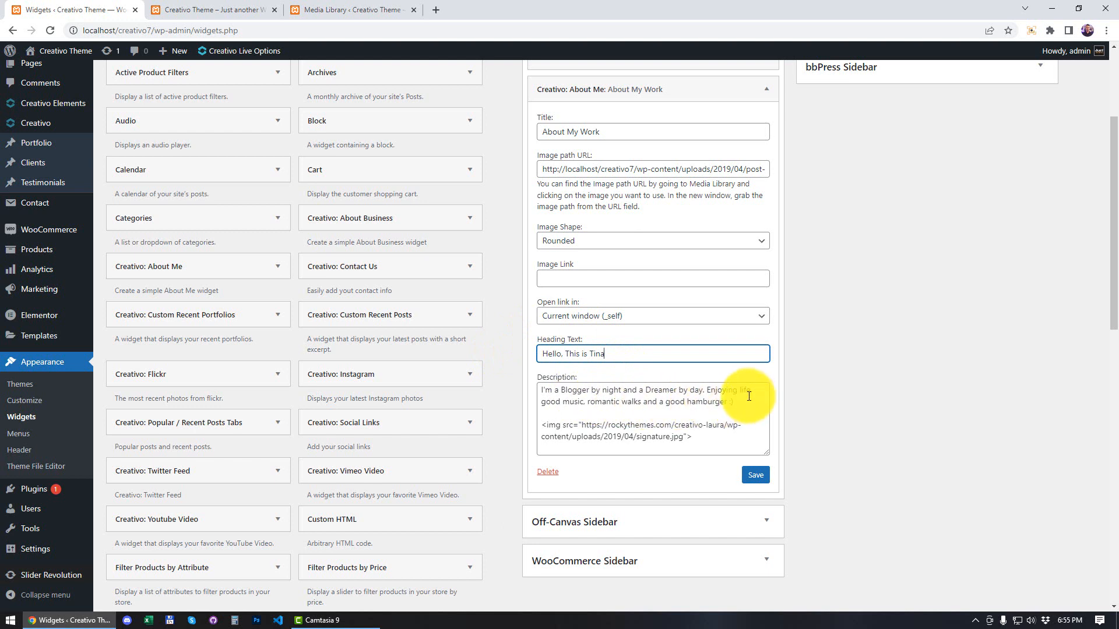
# Step: Replace the text in the About Me widget's description with "I love hikes and a good commedy/romantic movie.", keeping the image tag
pyautogui.moveTo(734, 402); pyautogui.dragTo(535, 395)
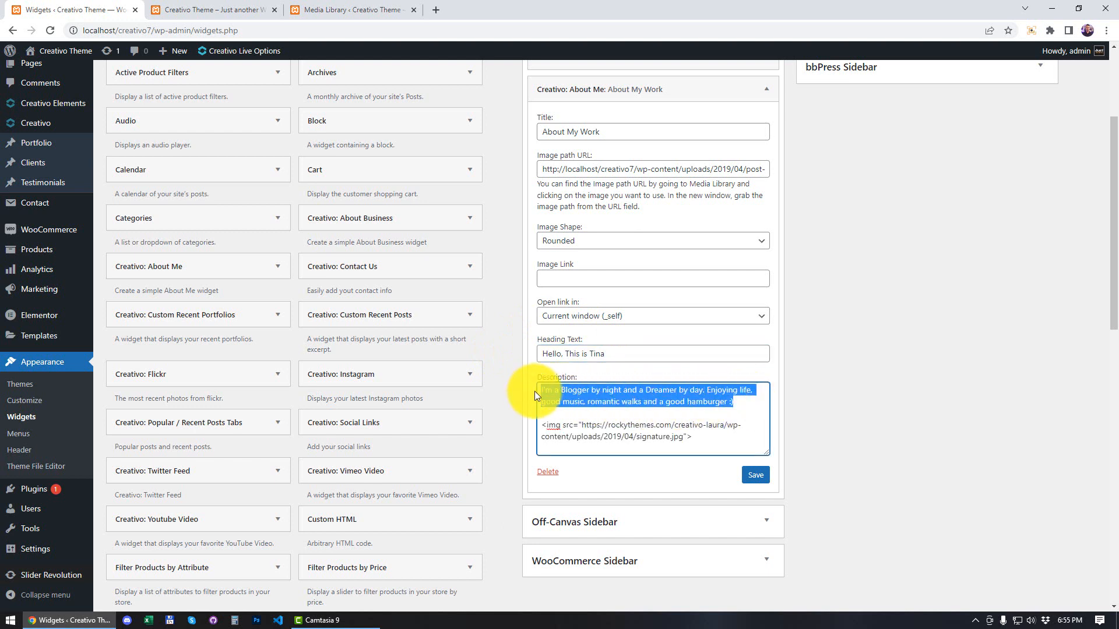
pyautogui.press('BackSpace')
pyautogui.write('I love ')
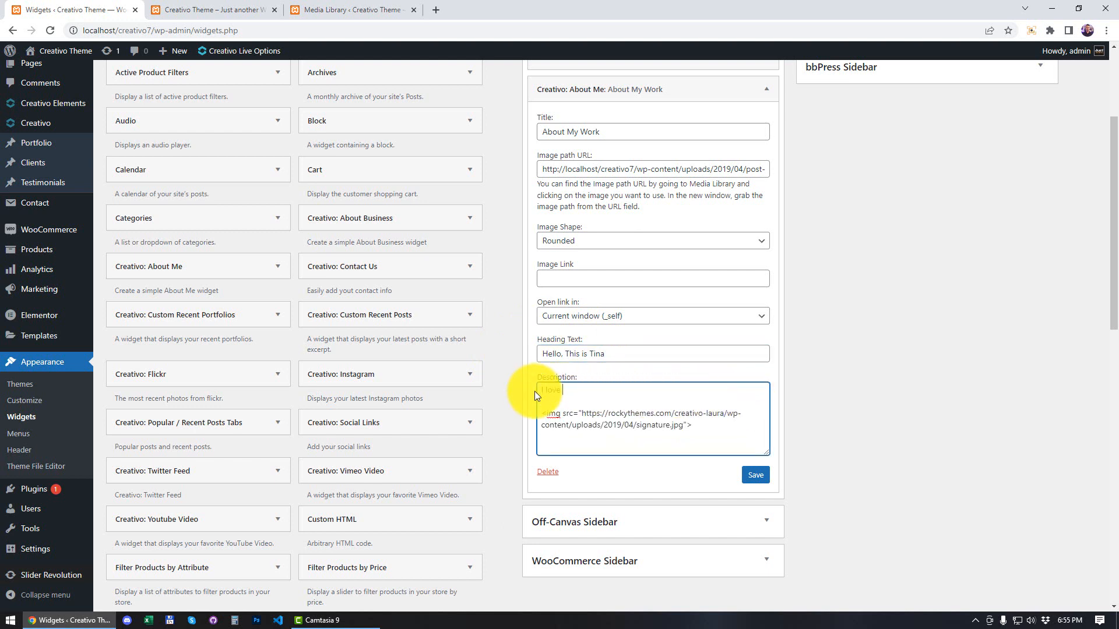
pyautogui.write('hikes and a good commedy/romantic ')
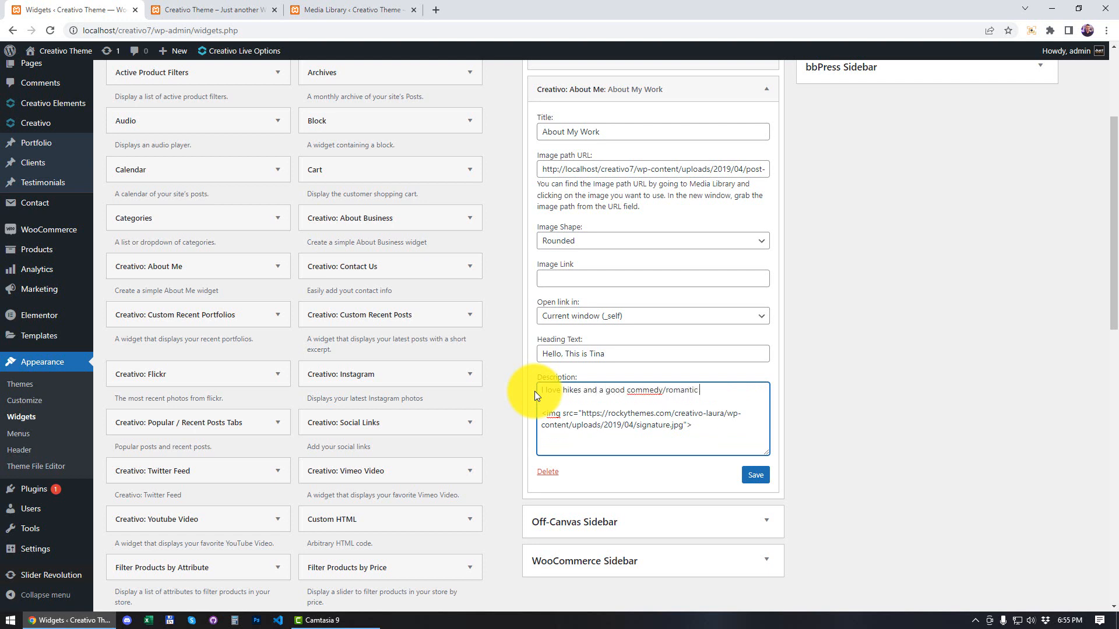
pyautogui.write('movie.')
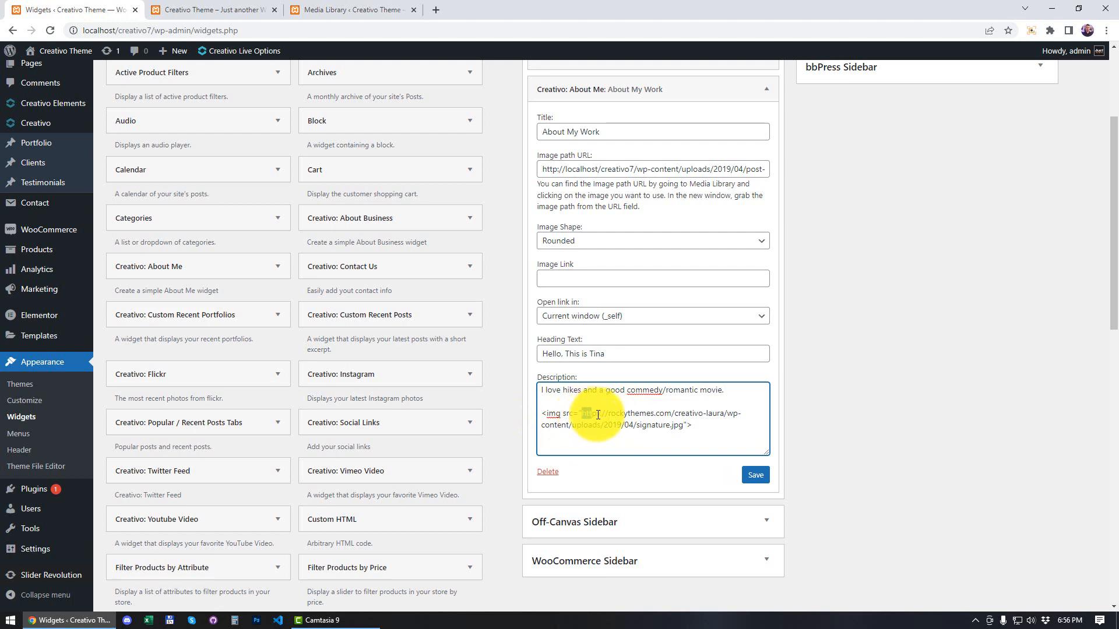
# Step: Check the signature image on the front page and clear its URL from the img src in the About Me description
pyautogui.moveTo(582, 414); pyautogui.dragTo(632, 417)
pyautogui.click(568, 414)
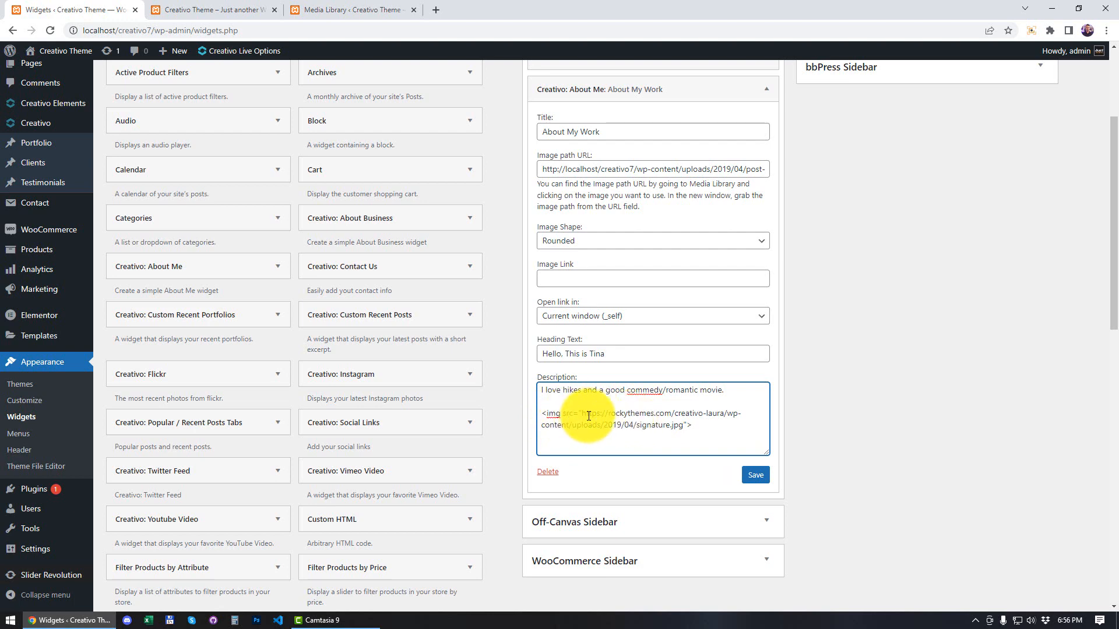
pyautogui.click(207, 10)
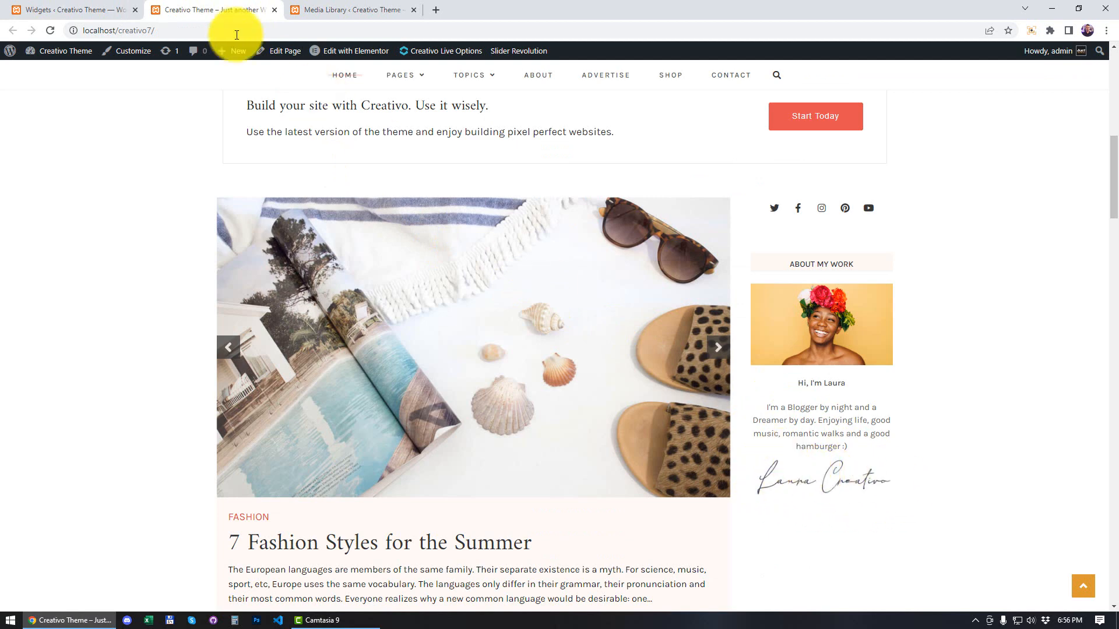
pyautogui.click(99, 10)
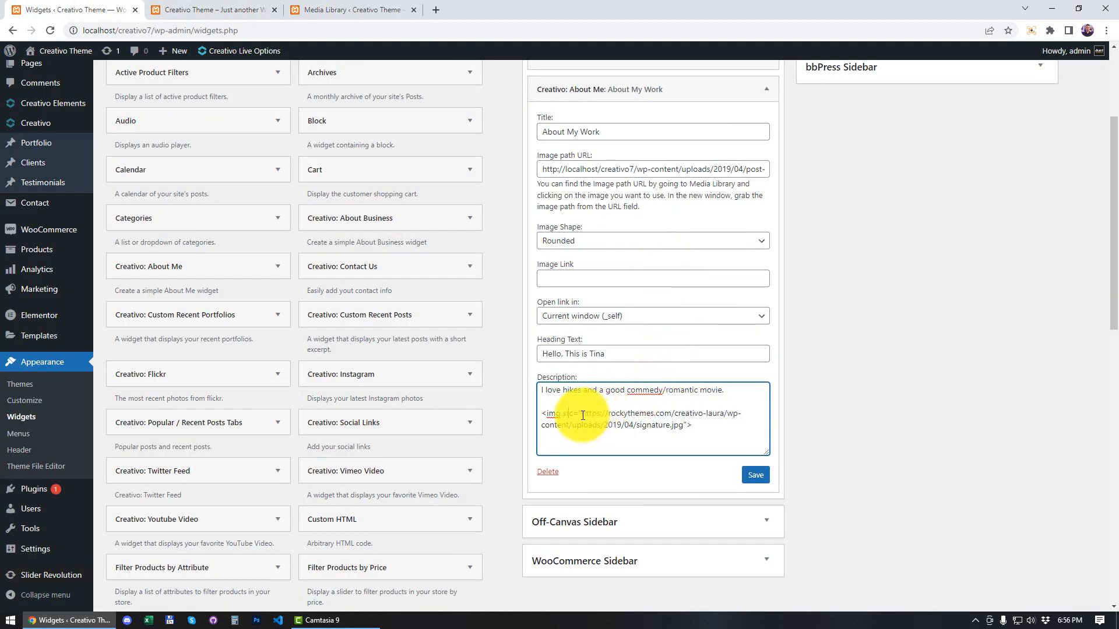
pyautogui.moveTo(581, 413); pyautogui.dragTo(683, 425)
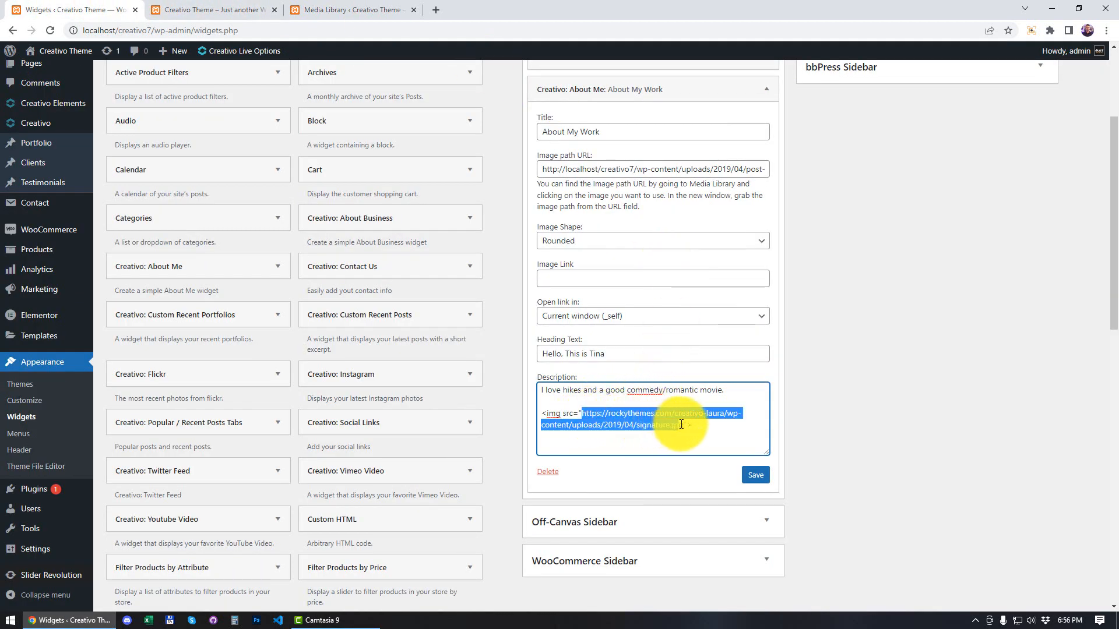
pyautogui.press('BackSpace')
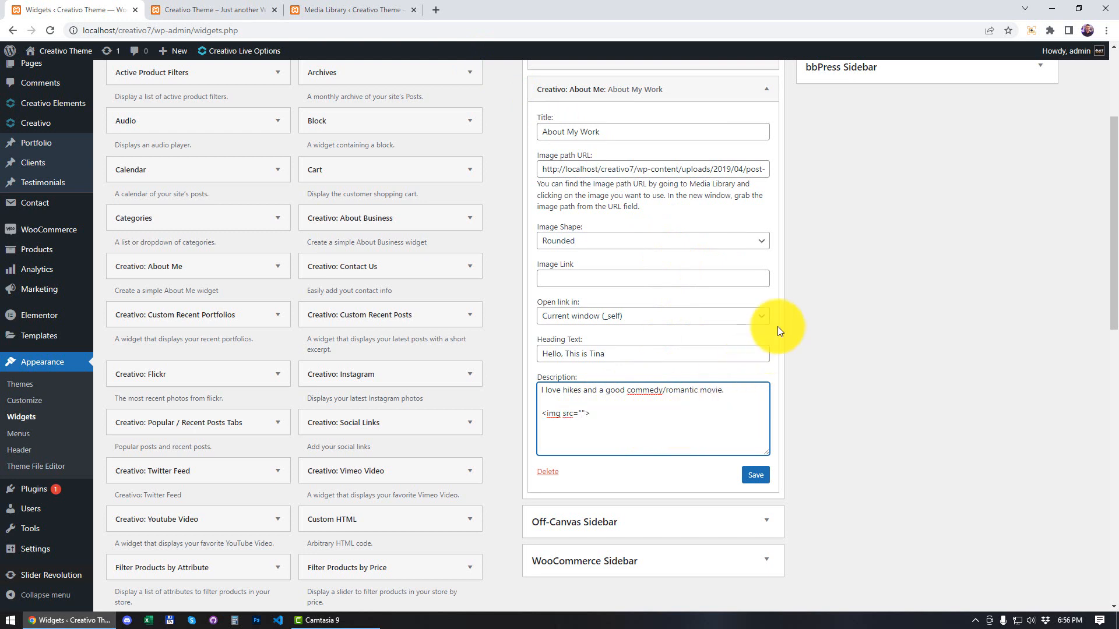
# Step: Copy the file URL of the shell earrings image earrings-2-pic-1.jpg from the Media Library
pyautogui.click(350, 9)
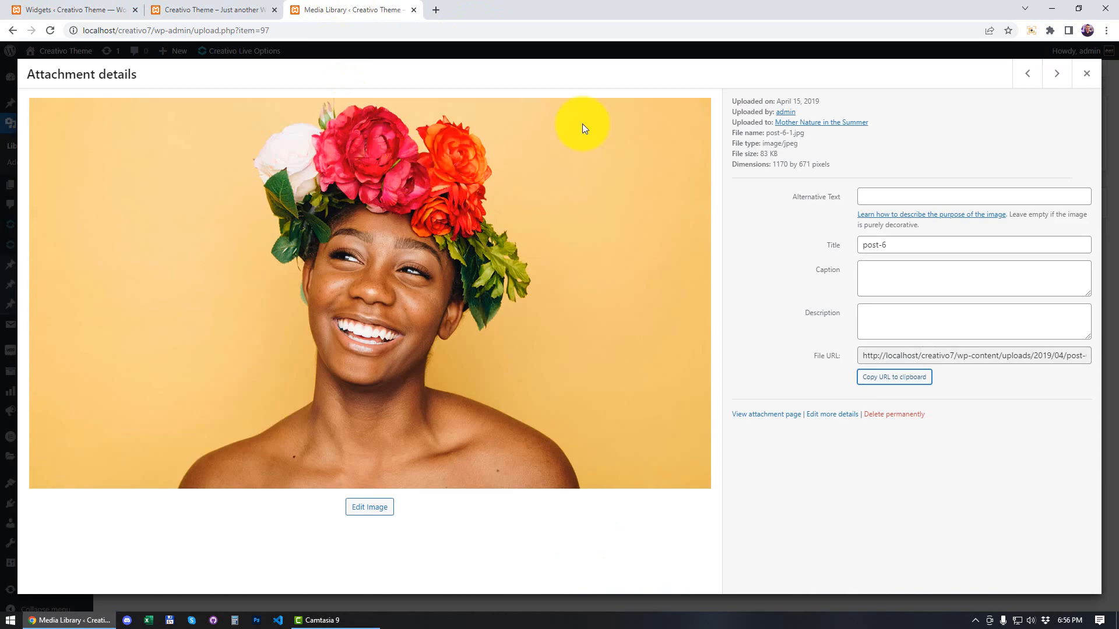
pyautogui.click(1087, 74)
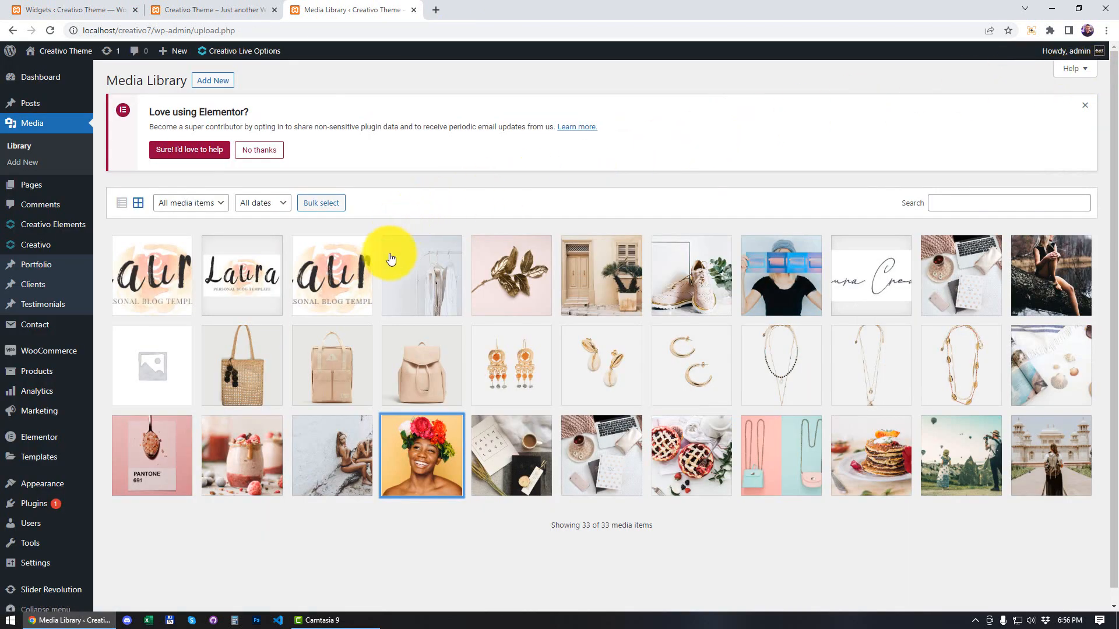
pyautogui.click(616, 374)
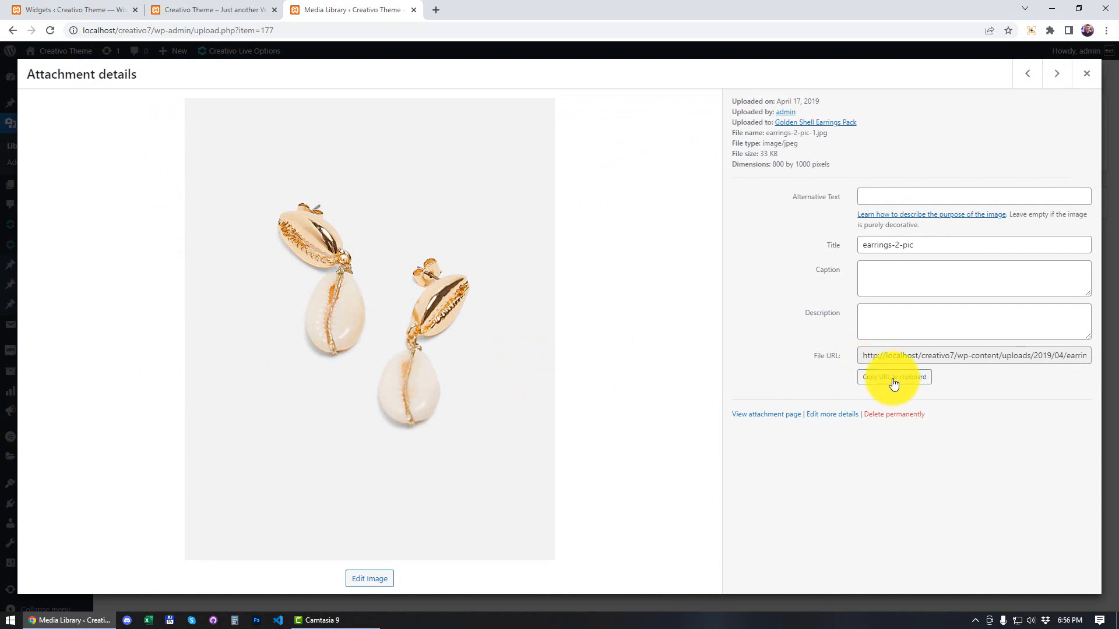
pyautogui.click(894, 383)
# Step: Insert the copied earrings-2-pic-1.jpg URL into the empty img src of the About Me widget's description
pyautogui.click(212, 9)
pyautogui.click(105, 6)
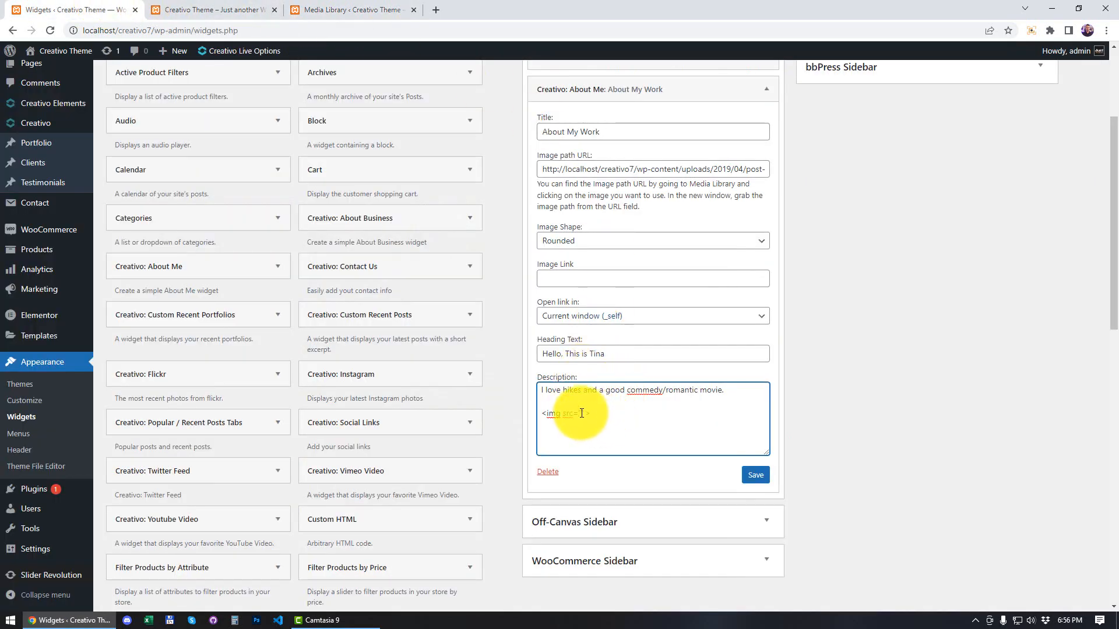
pyautogui.rightClick(582, 413)
pyautogui.click(624, 502)
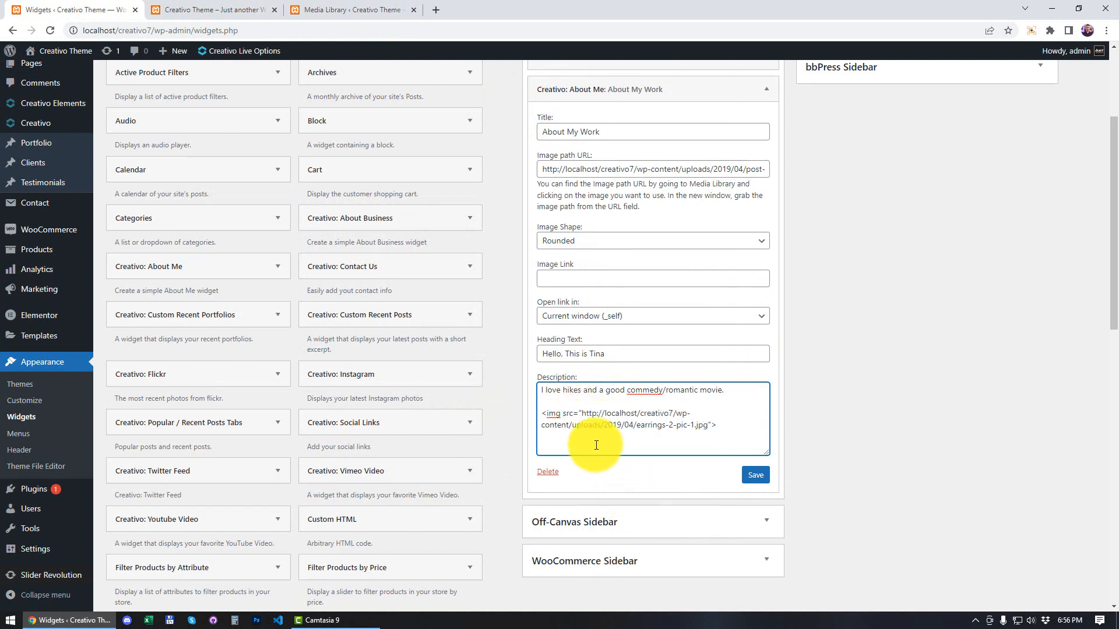
pyautogui.moveTo(582, 413); pyautogui.dragTo(708, 429)
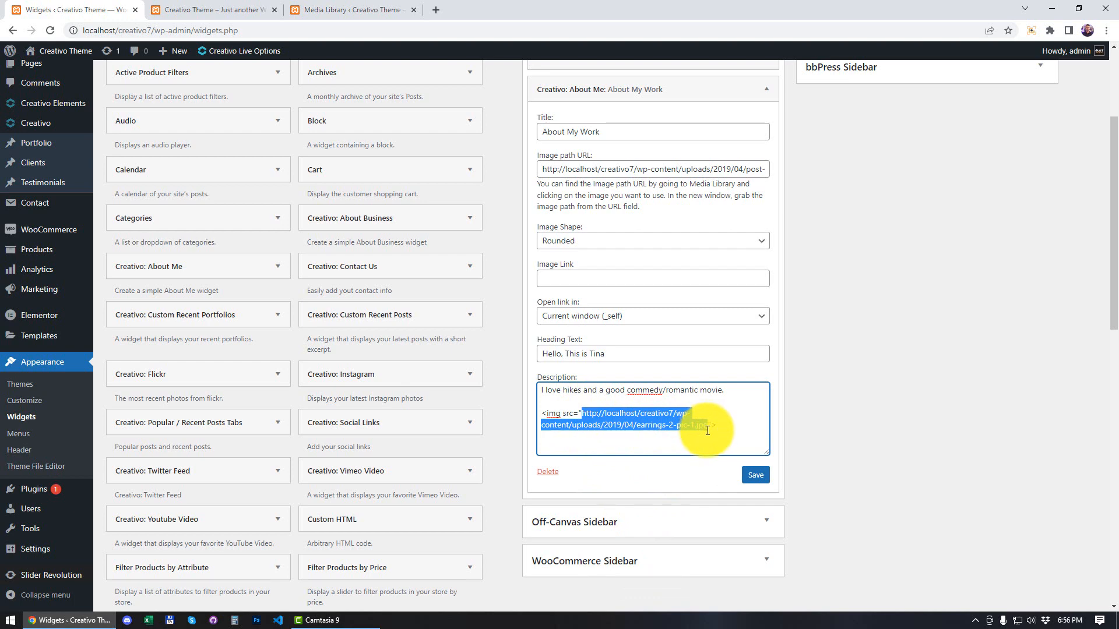
# Step: Save the About Me widget and reload the front page to check its heading, description and picture
pyautogui.click(755, 475)
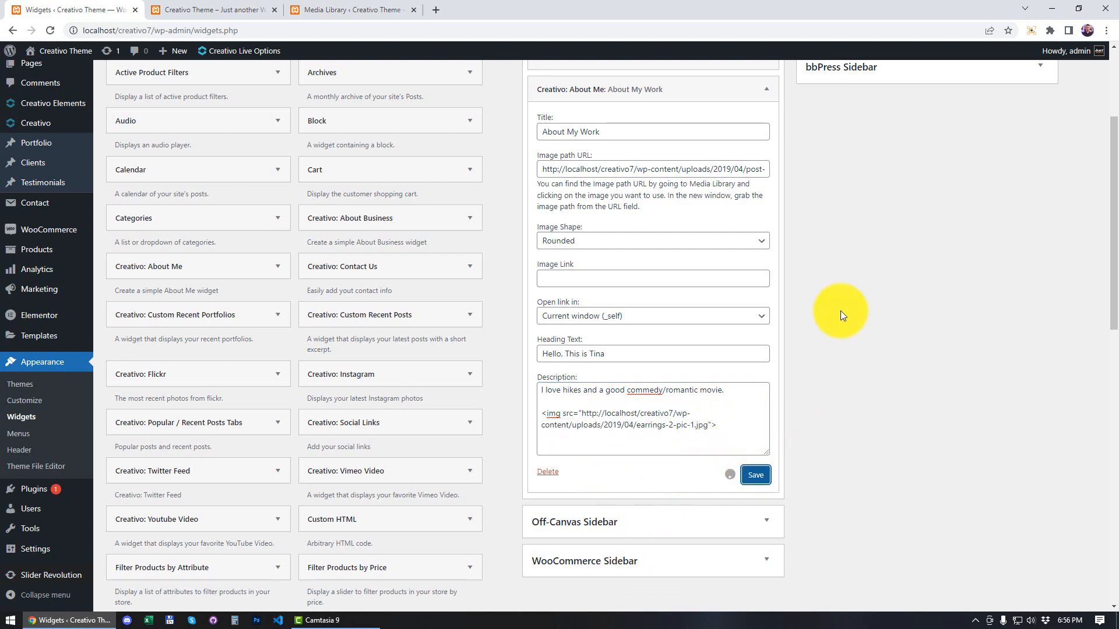
pyautogui.click(211, 6)
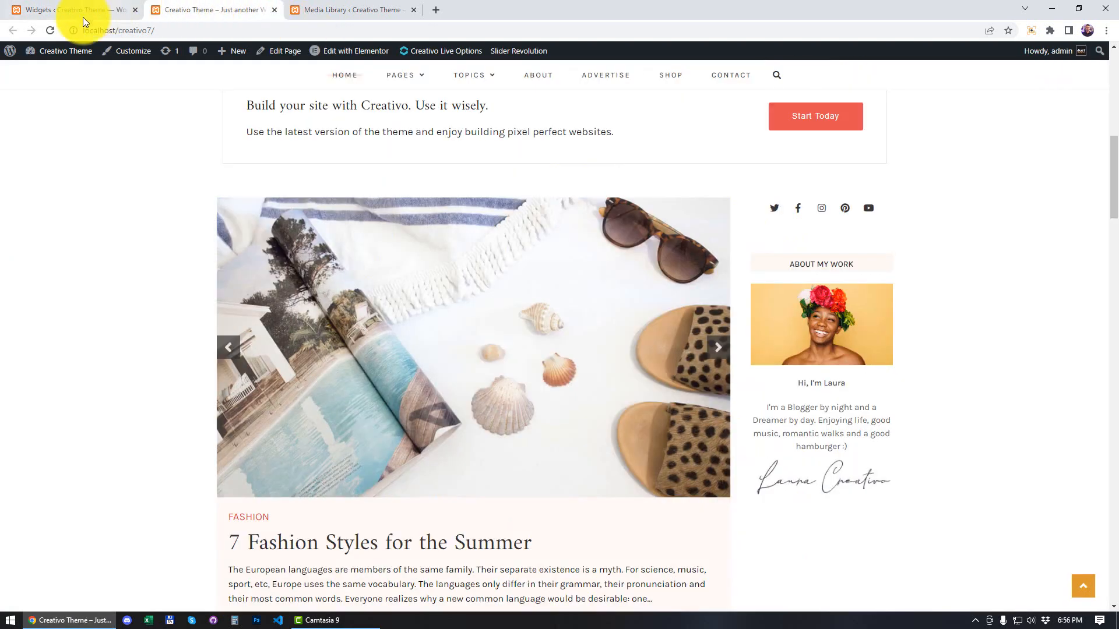
pyautogui.click(50, 30)
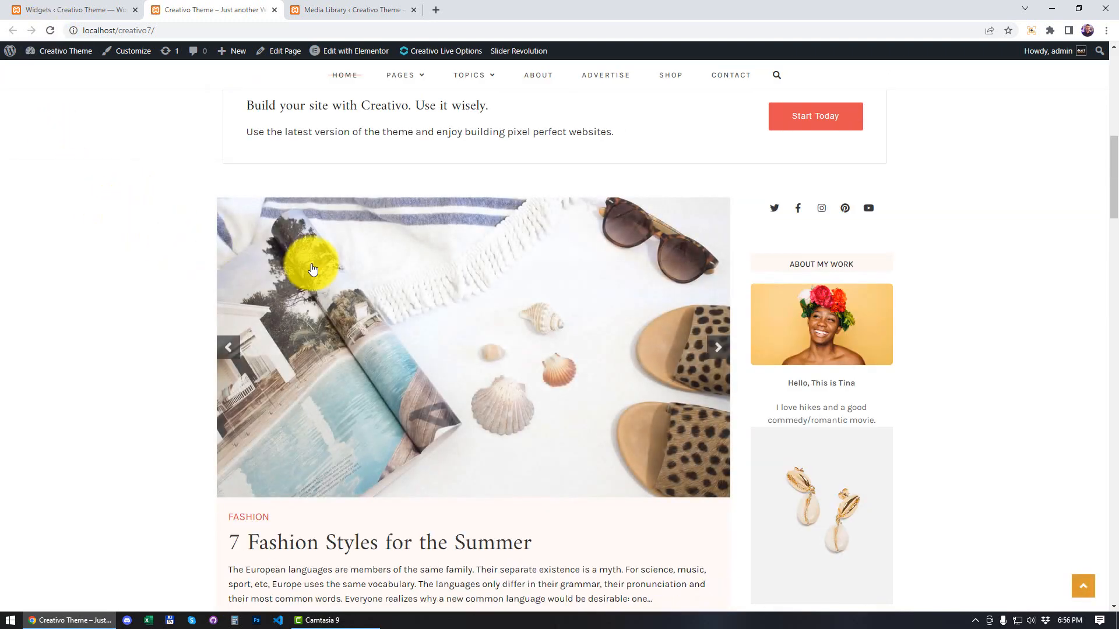
pyautogui.scroll(-2, 869, 260)
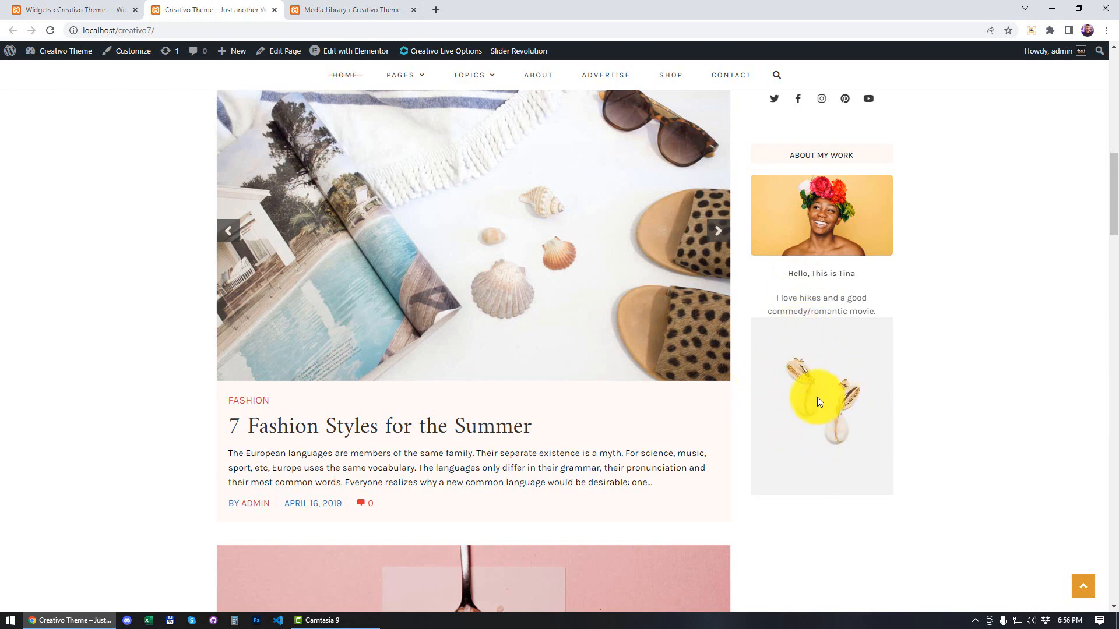
# Step: Copy the file URL of the signature image signature-1.jpg from the Media Library
pyautogui.click(334, 9)
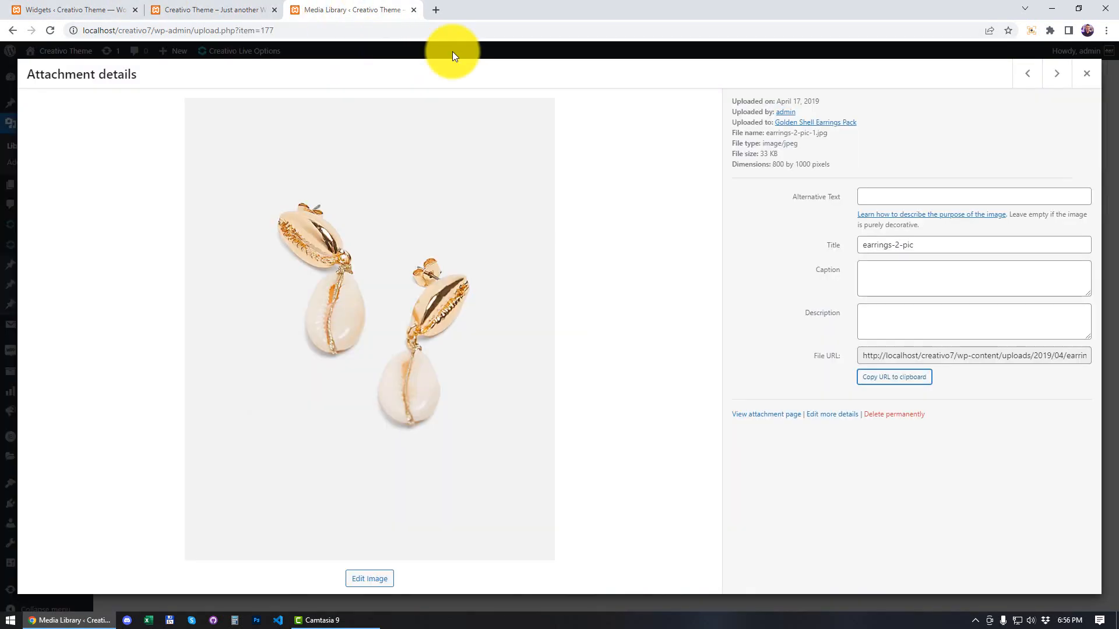
pyautogui.click(1086, 74)
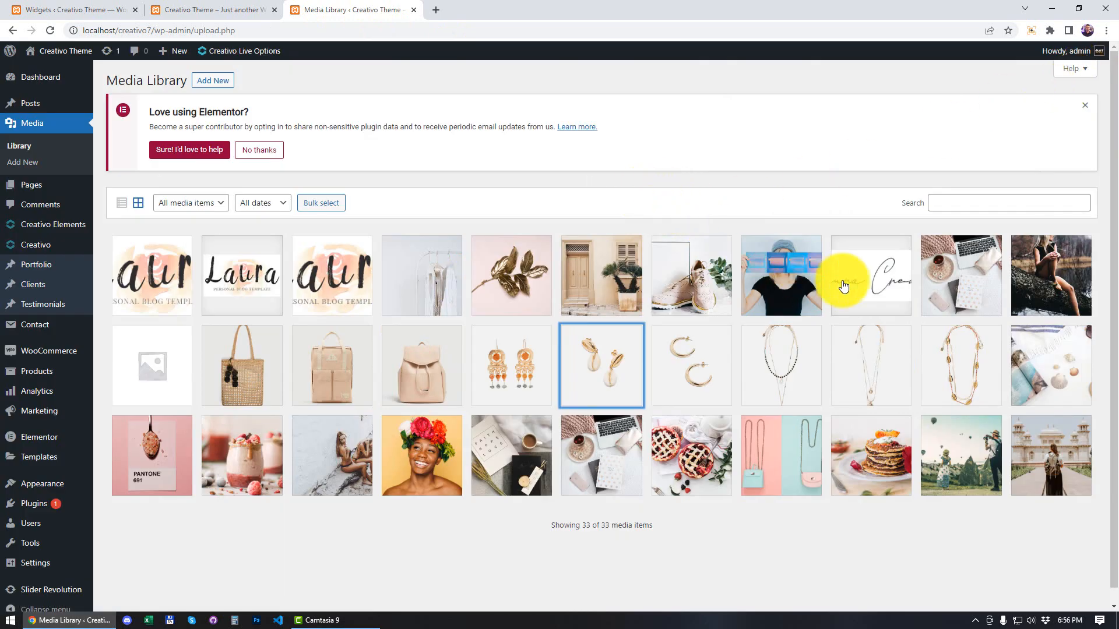
pyautogui.click(860, 271)
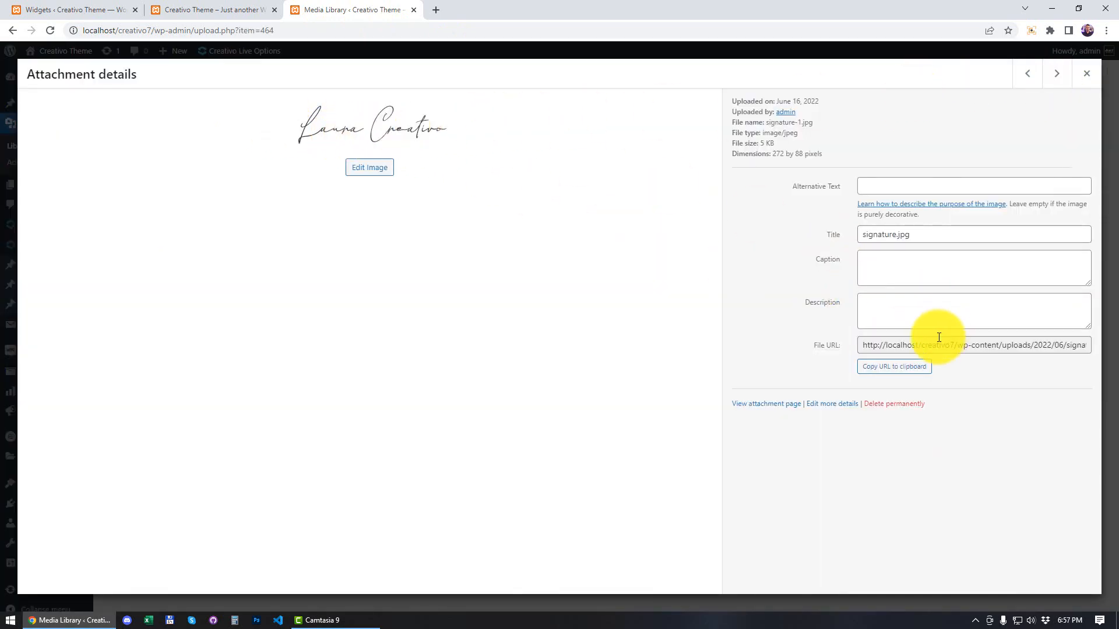
pyautogui.click(896, 369)
# Step: Replace the earrings image URL in the About Me description with the copied signature-1.jpg URL
pyautogui.click(93, 8)
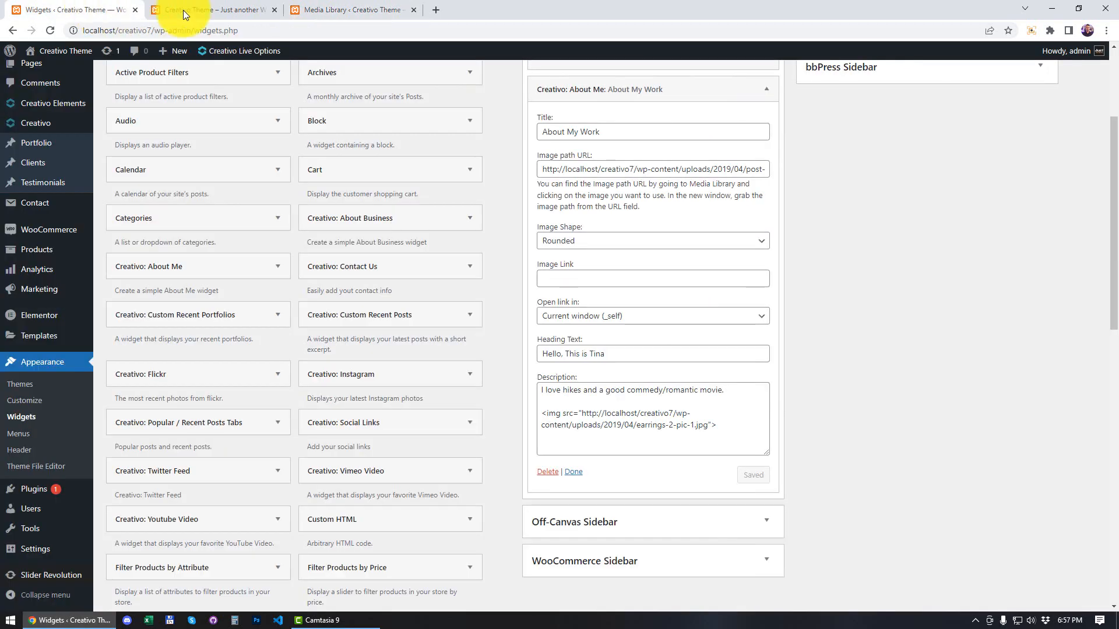
pyautogui.moveTo(582, 413); pyautogui.dragTo(708, 425)
pyautogui.hotkey('ctrl', 'v')
# Step: Save the About Me widget and reload the front page to check the signature image
pyautogui.click(755, 475)
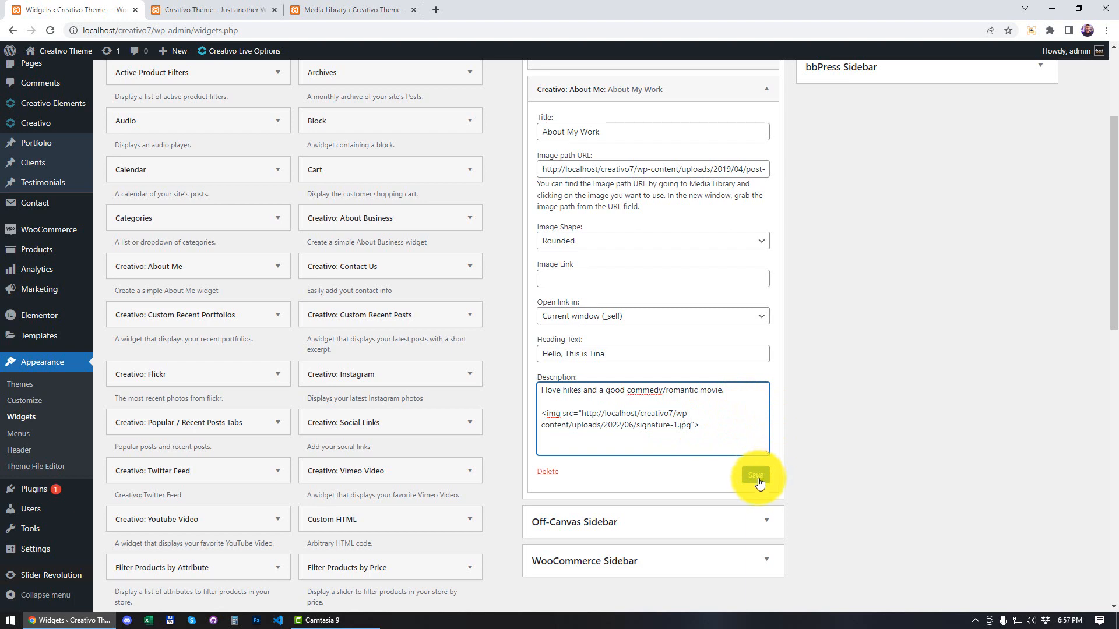
pyautogui.click(190, 8)
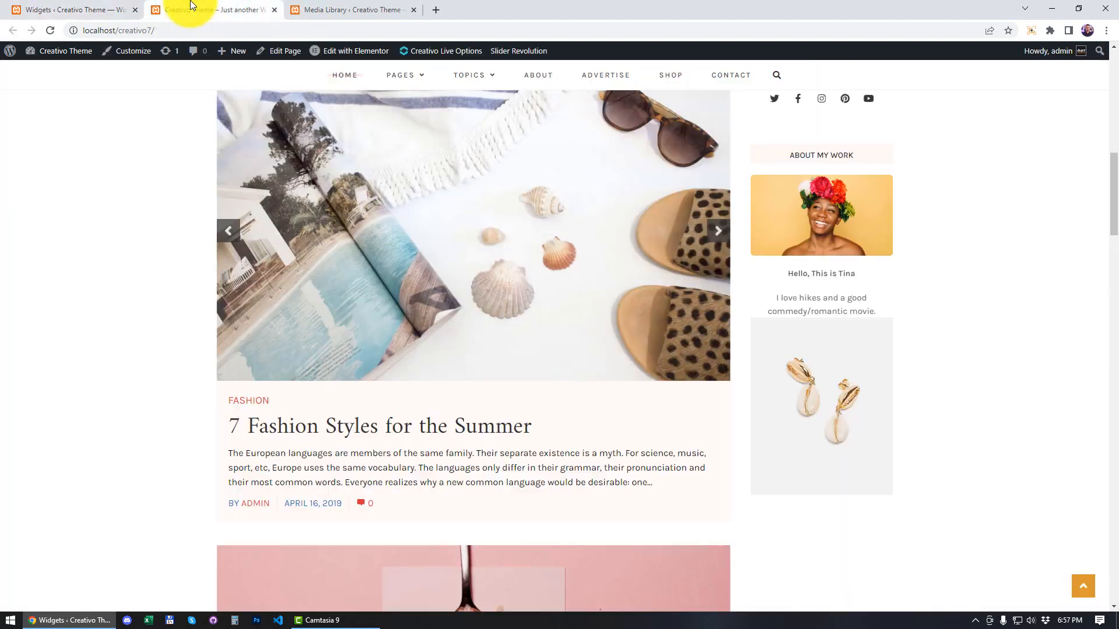
pyautogui.press('F5')
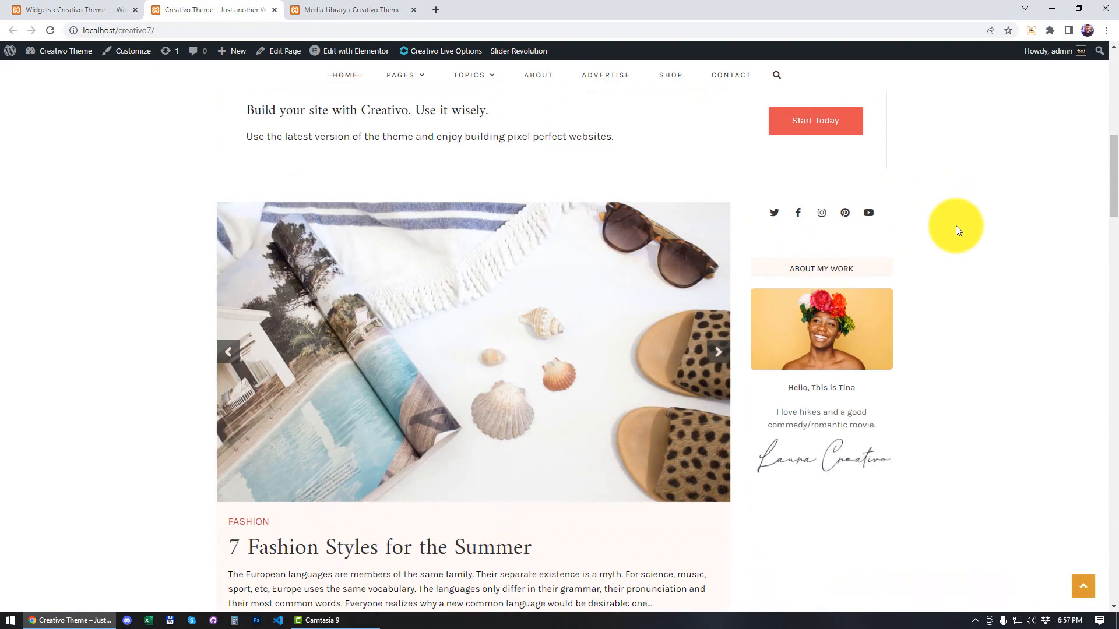
# Step: Return to the Widgets page, collapse the About Me widget and look through the available widgets
pyautogui.click(70, 9)
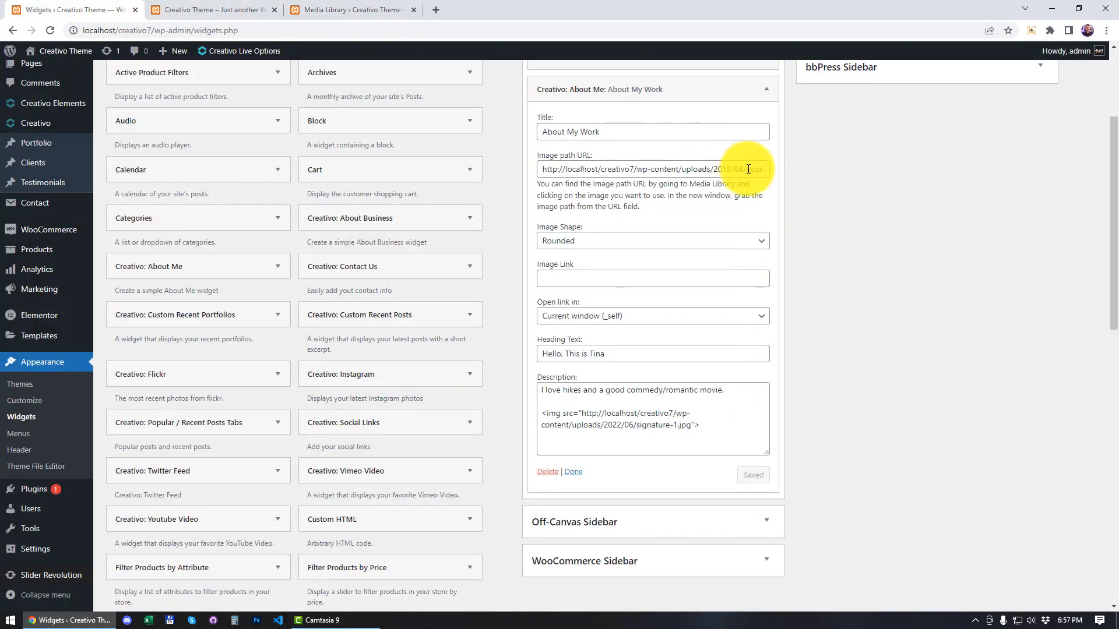
pyautogui.click(767, 97)
pyautogui.scroll(1, 771, 175)
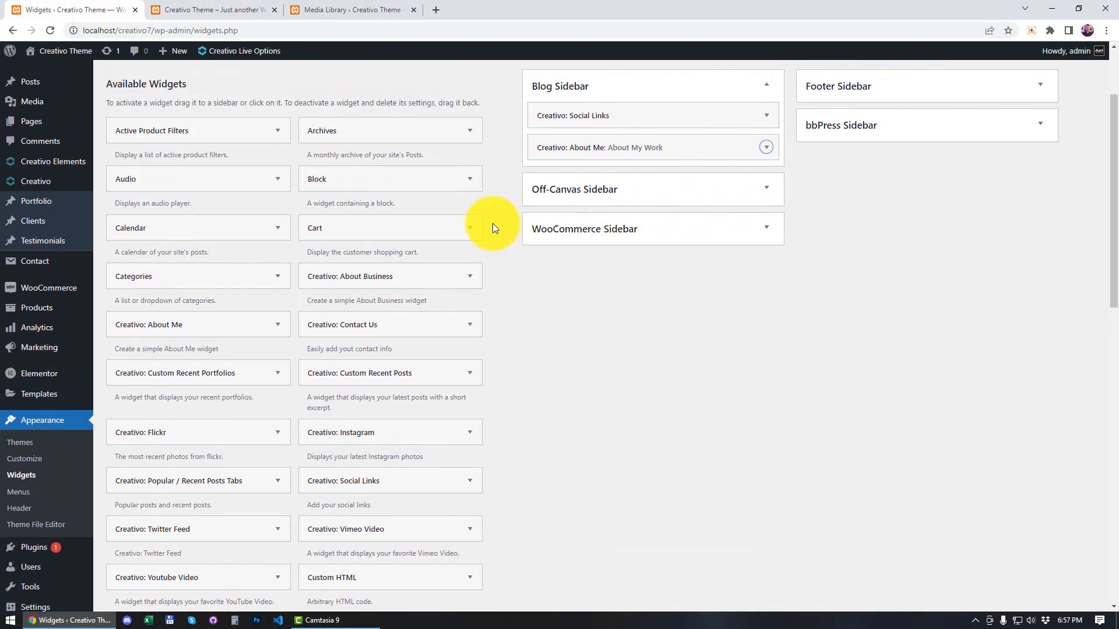
pyautogui.scroll(-9, 255, 194)
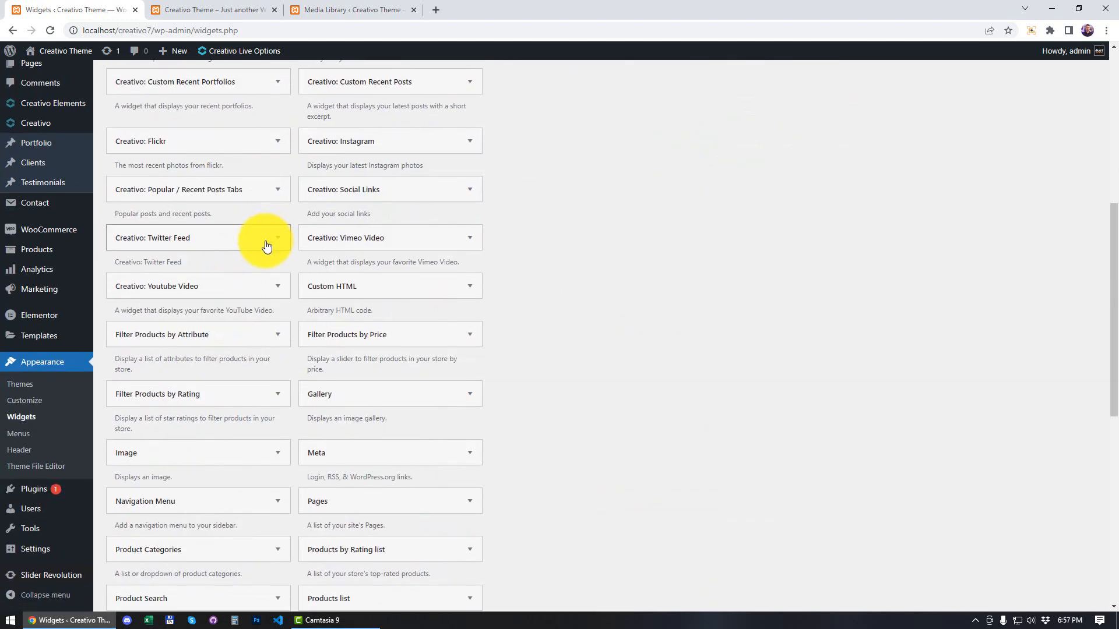
pyautogui.scroll(4, 268, 259)
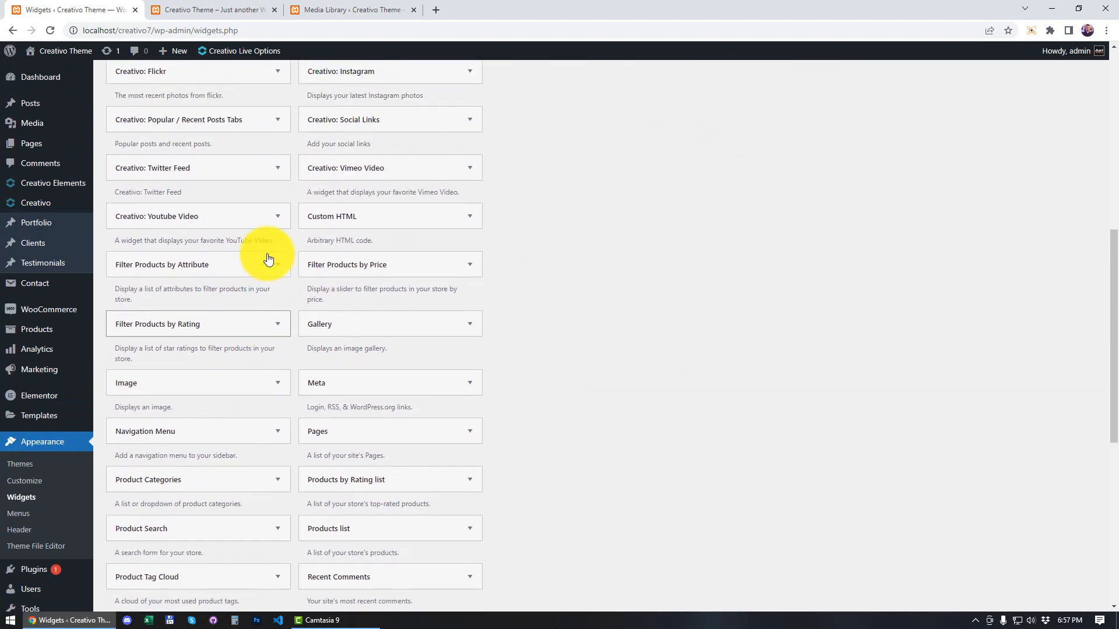
pyautogui.scroll(5, 268, 259)
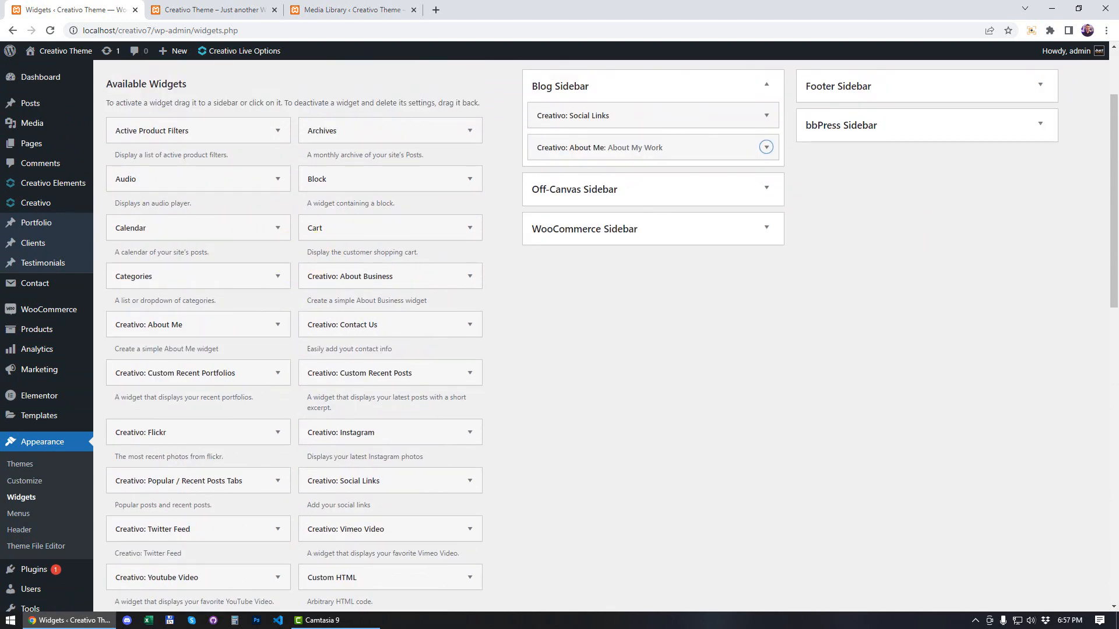
# Step: Search the page for "html" and add the Custom HTML widget to the Blog Sidebar below About Me
pyautogui.hotkey('ctrl', 'f')
pyautogui.write('html')
pyautogui.press('Return')
pyautogui.click(1005, 55)
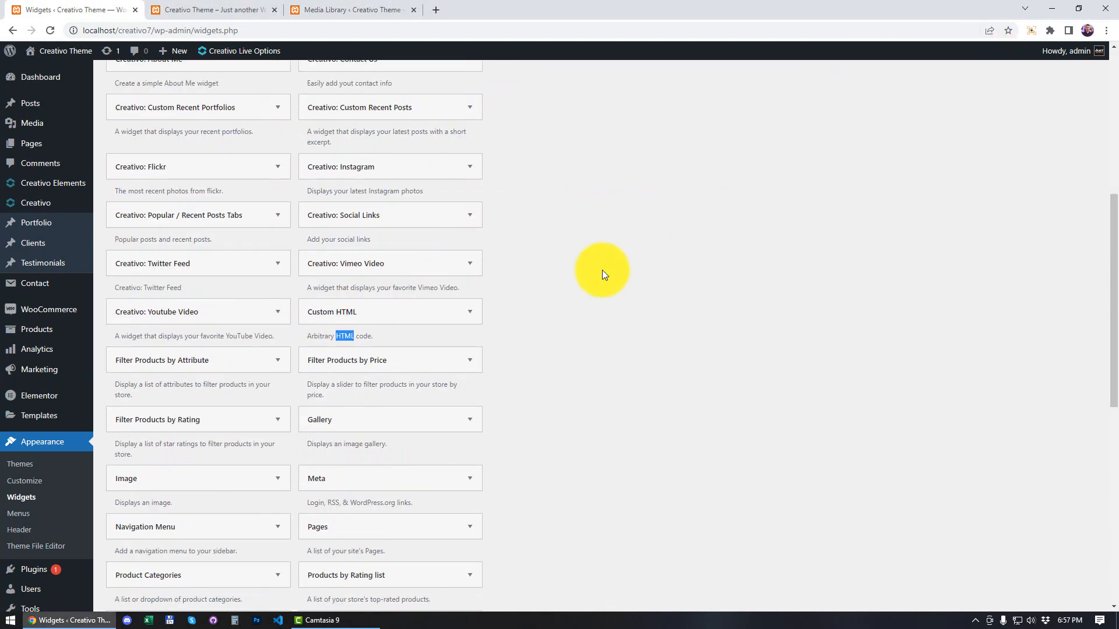
pyautogui.moveTo(332, 316); pyautogui.dragTo(670, 284)
# Step: Title the new Custom HTML widget "Hello Again" and activate its content editor
pyautogui.click(613, 337)
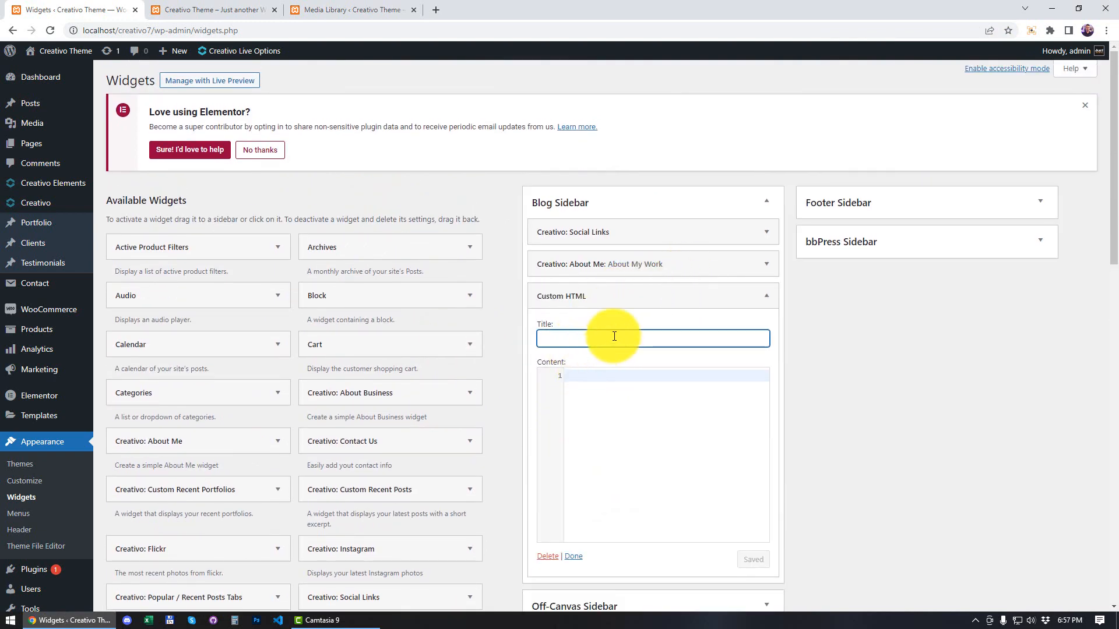
pyautogui.write('Hello')
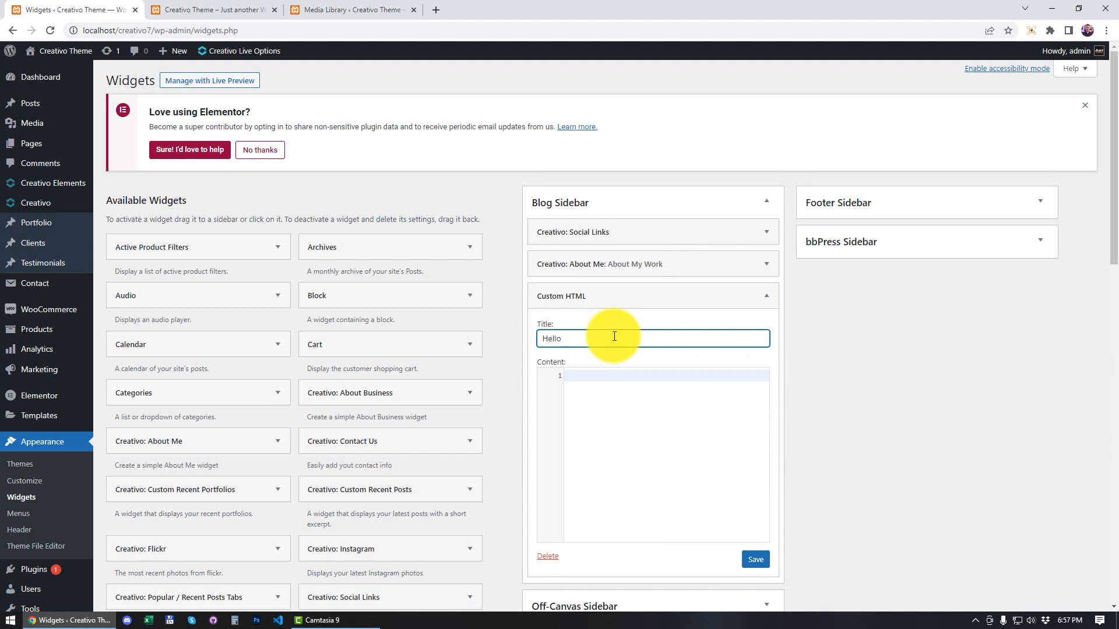
pyautogui.write(' Again')
pyautogui.click(594, 389)
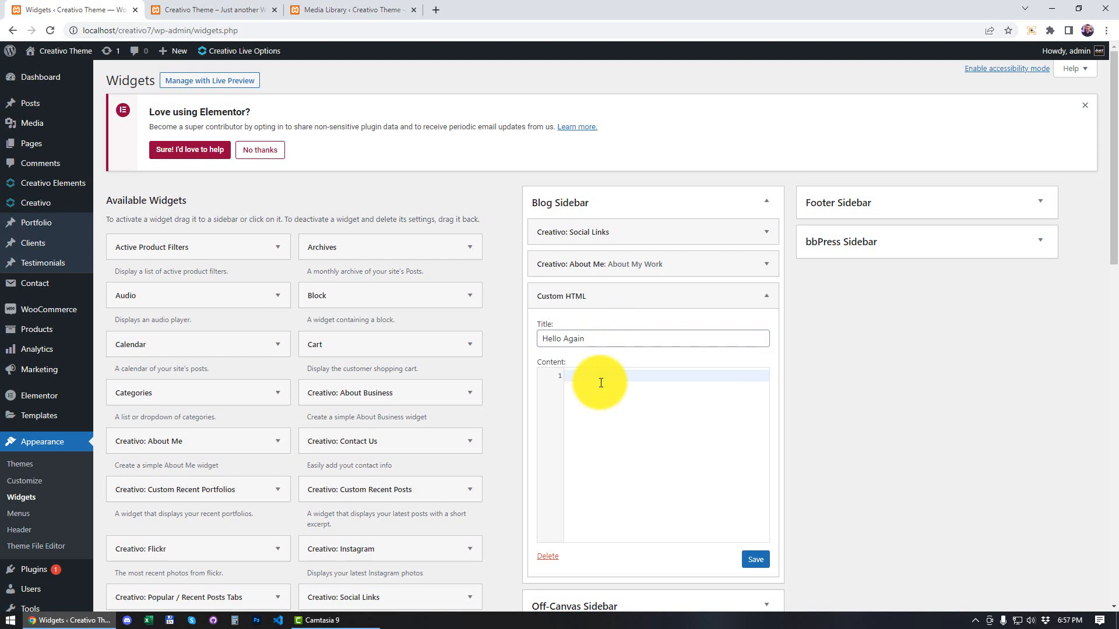
# Step: Enter an HTML paragraph reading "This is a paragraph, how cool is this?" as the Custom HTML widget's content and save the widget
pyautogui.write('<')
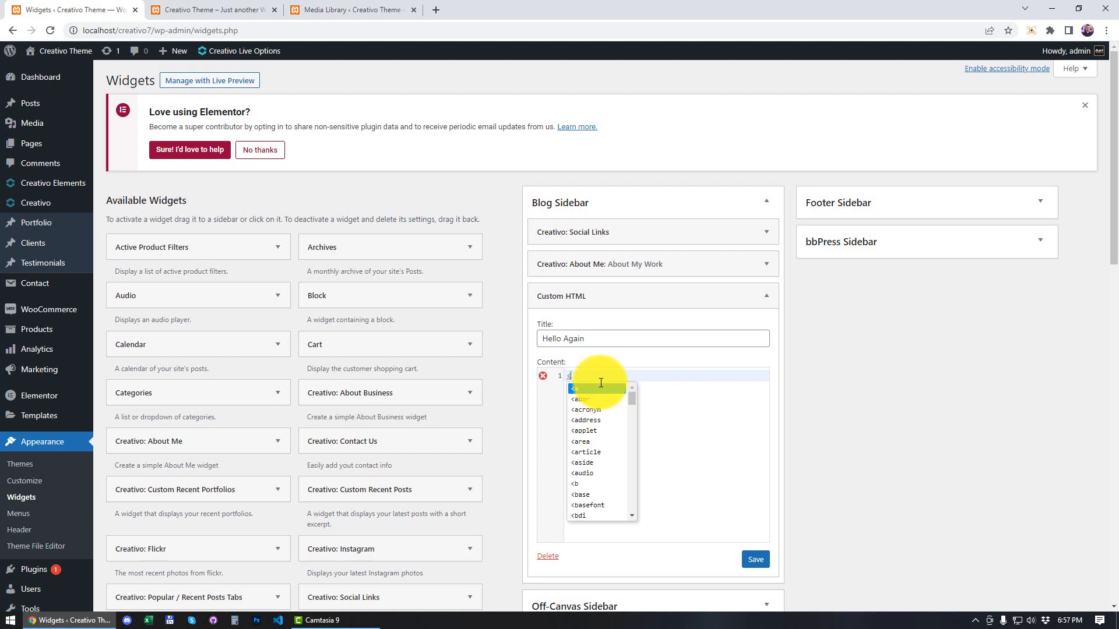
pyautogui.write('p>')
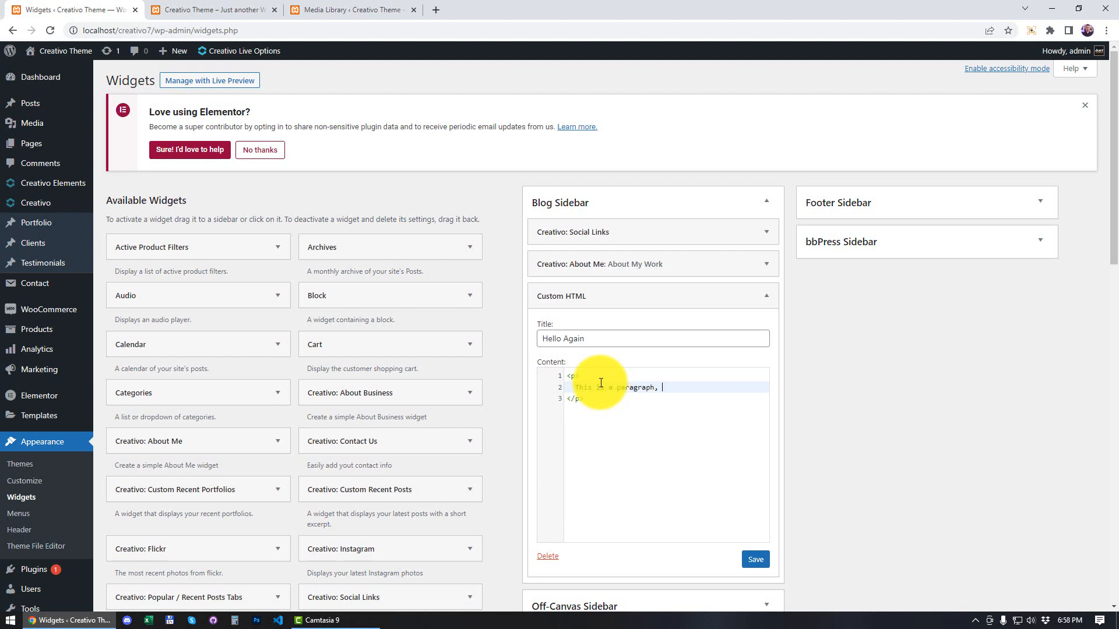
pyautogui.press('BackSpace')
pyautogui.write('ow cool is this?')
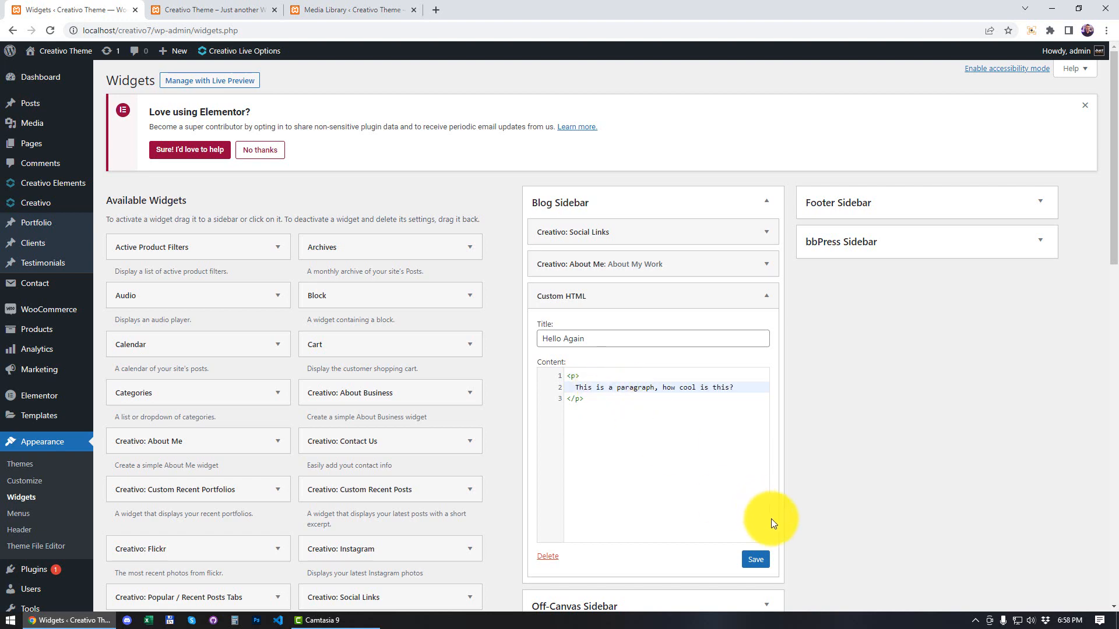
pyautogui.click(755, 558)
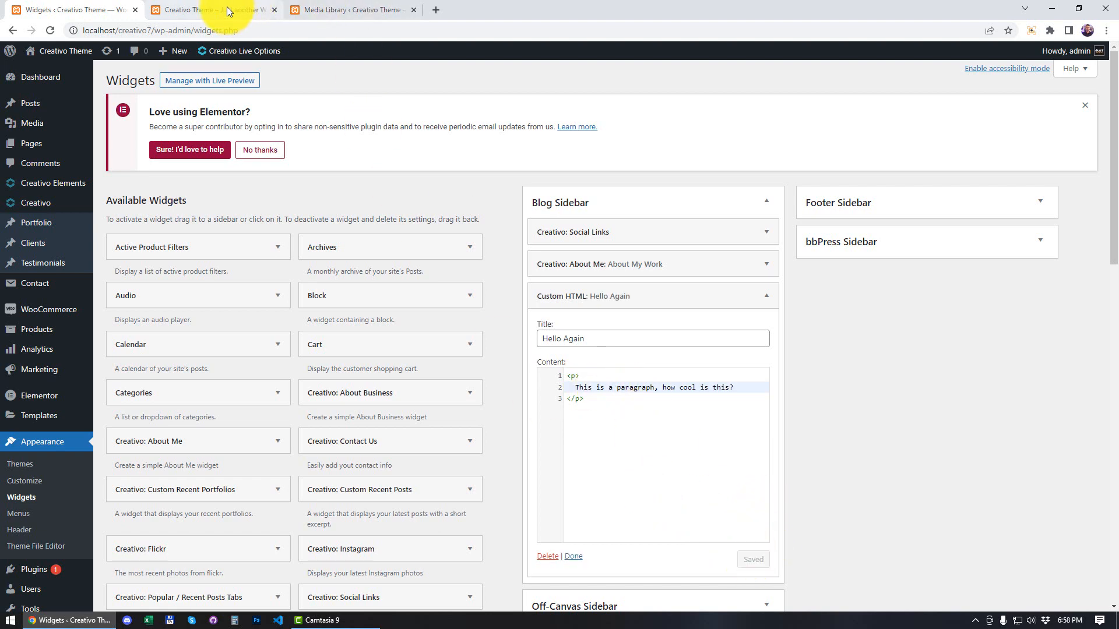
# Step: Reload the front page and examine the Hello Again widget and the widget title styling in the blog sidebar
pyautogui.click(226, 8)
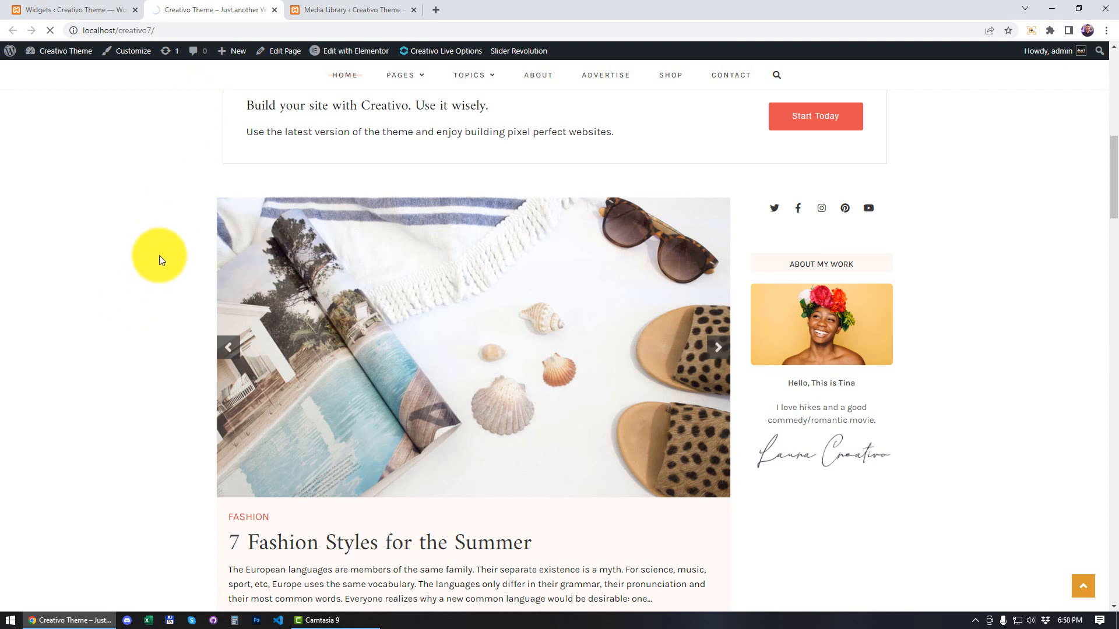
pyautogui.scroll(-1, 159, 255)
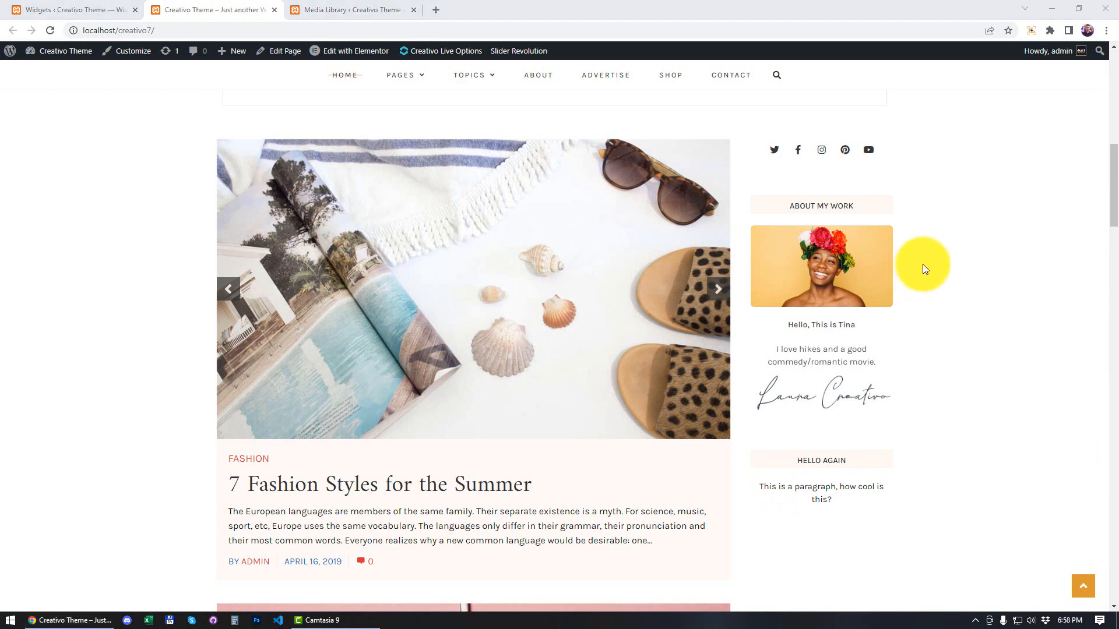
pyautogui.scroll(-2, 922, 263)
pyautogui.scroll(-1, 917, 280)
pyautogui.scroll(3, 908, 288)
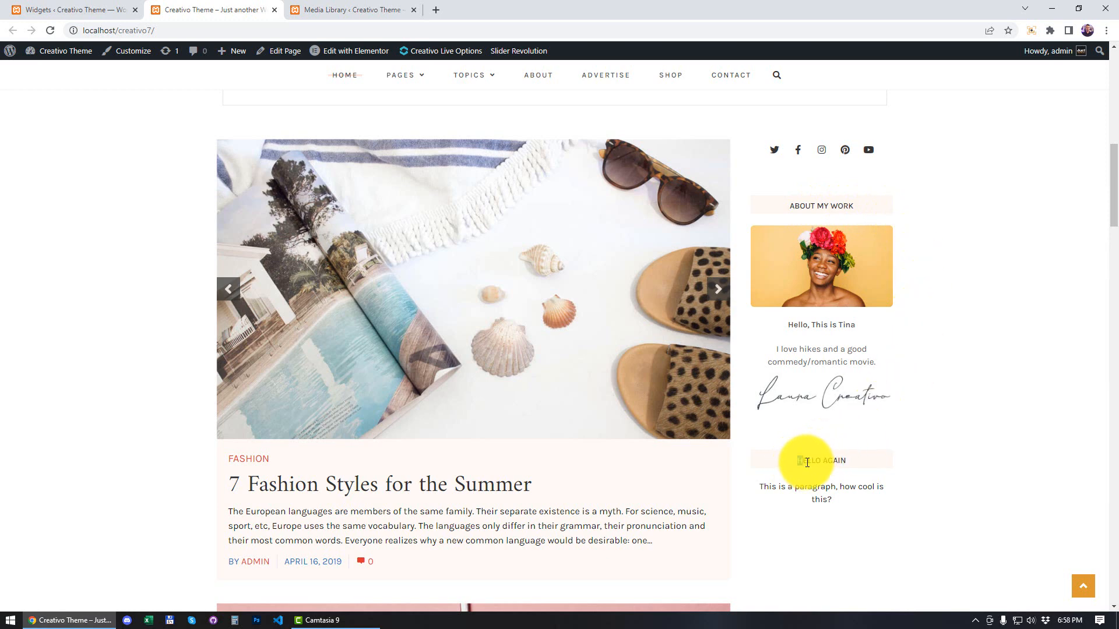
pyautogui.moveTo(807, 462); pyautogui.dragTo(849, 466)
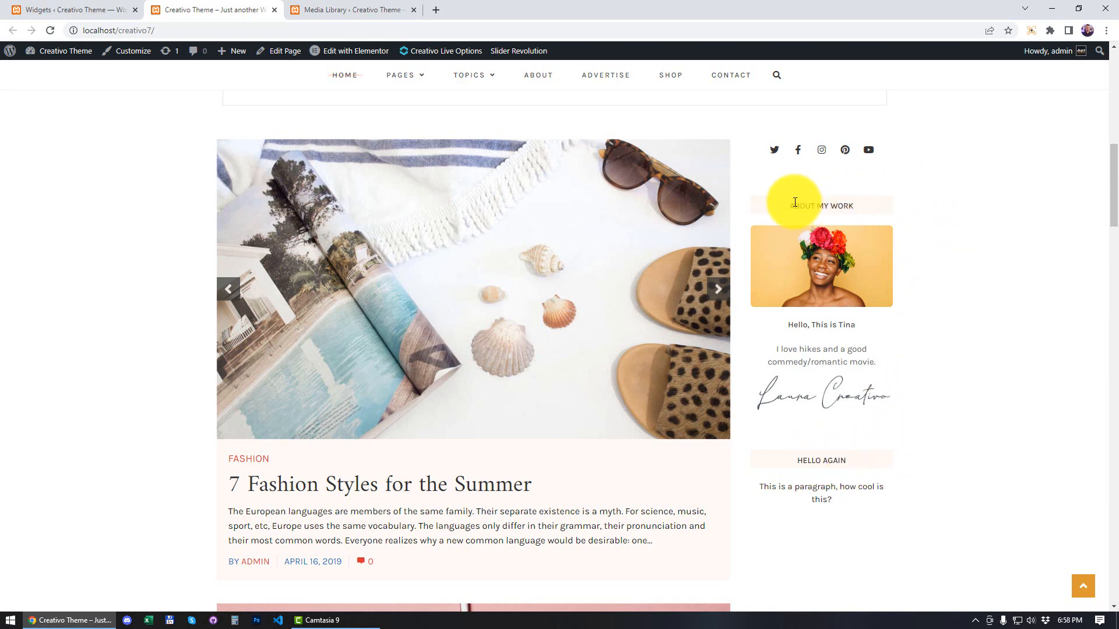
pyautogui.moveTo(795, 202); pyautogui.dragTo(847, 205)
pyautogui.click(853, 203)
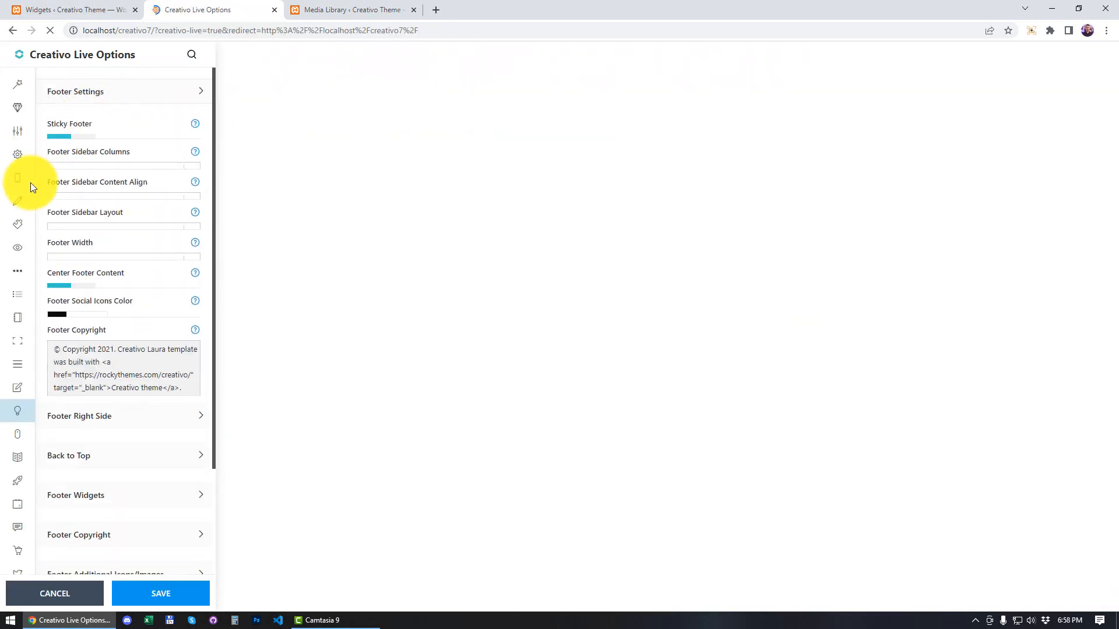
# Step: Open the blog settings in Creativo Live Options and expand Sidebar Design with the blog sidebar in the preview
pyautogui.moveTo(33, 255)
pyautogui.click(33, 463)
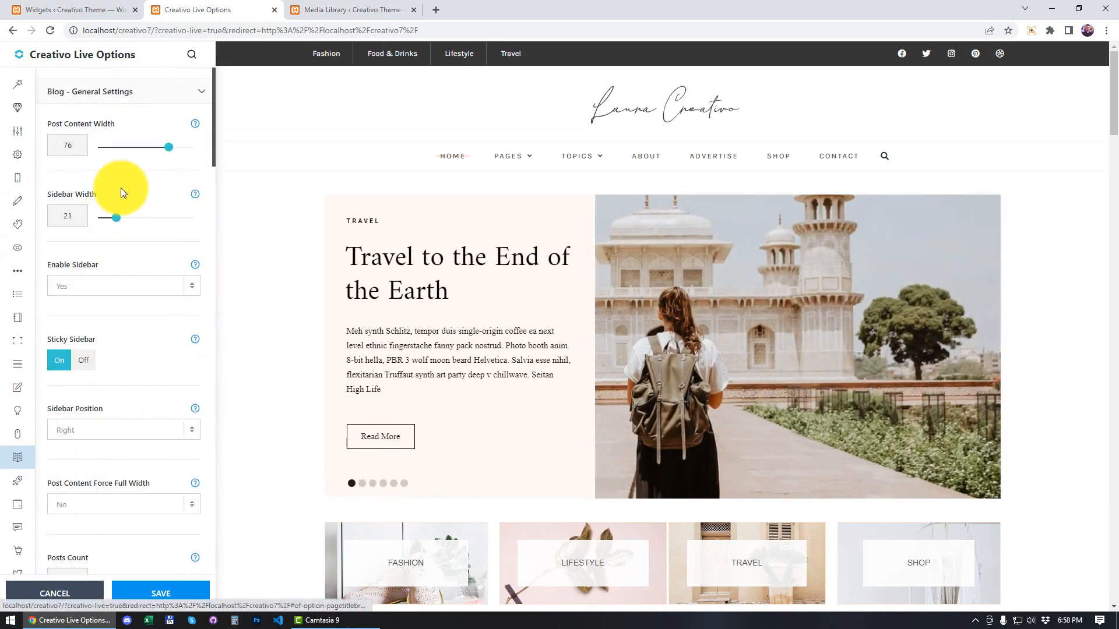
pyautogui.click(141, 93)
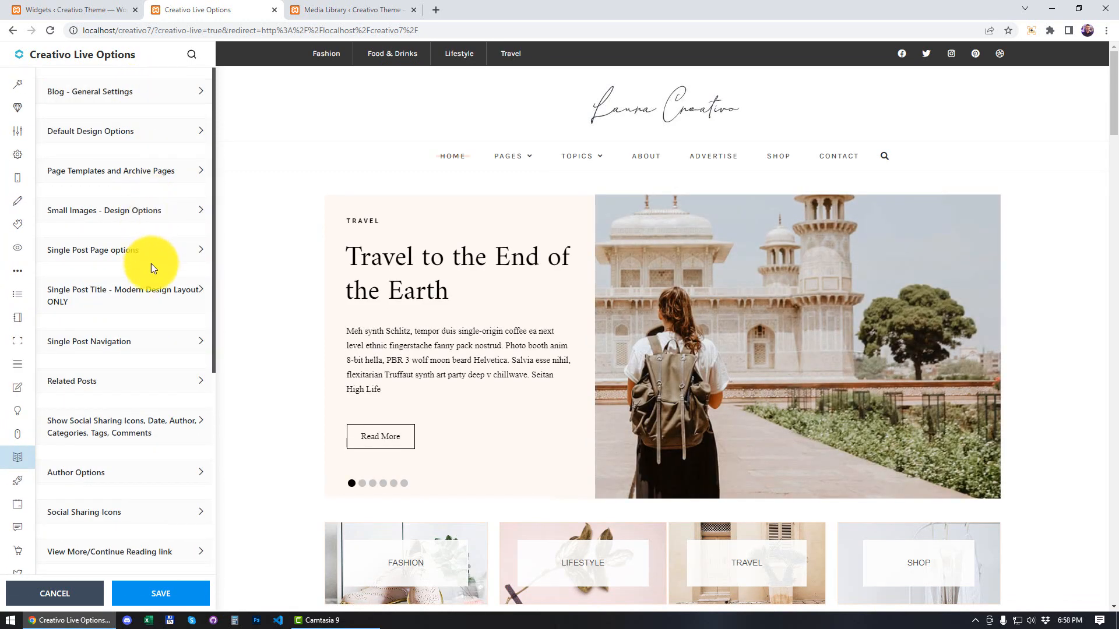
pyautogui.scroll(-3, 137, 314)
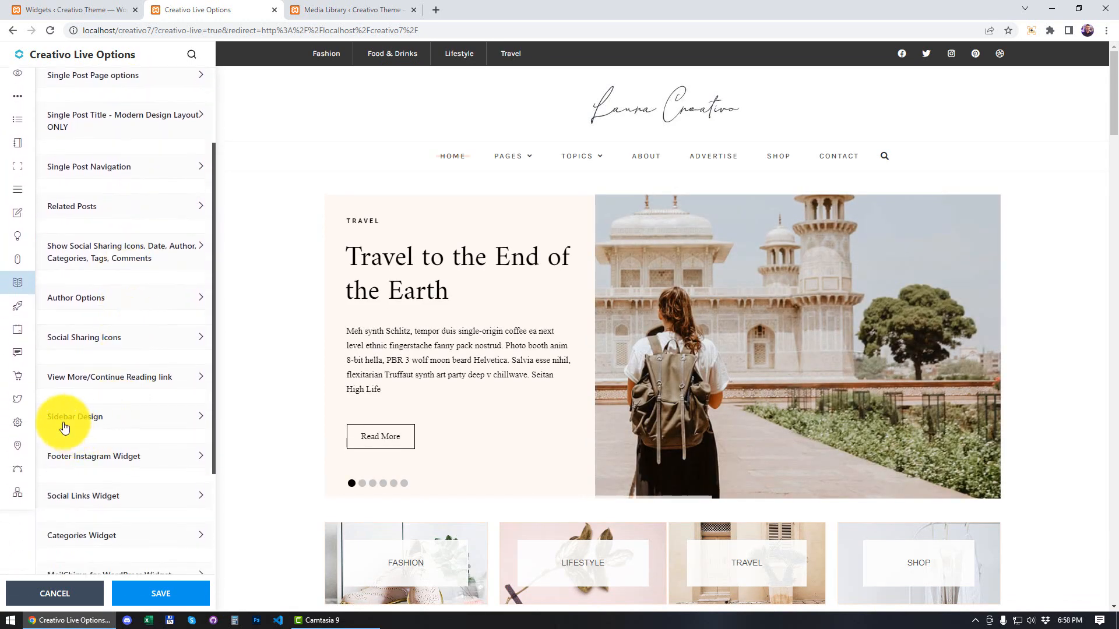
pyautogui.click(154, 422)
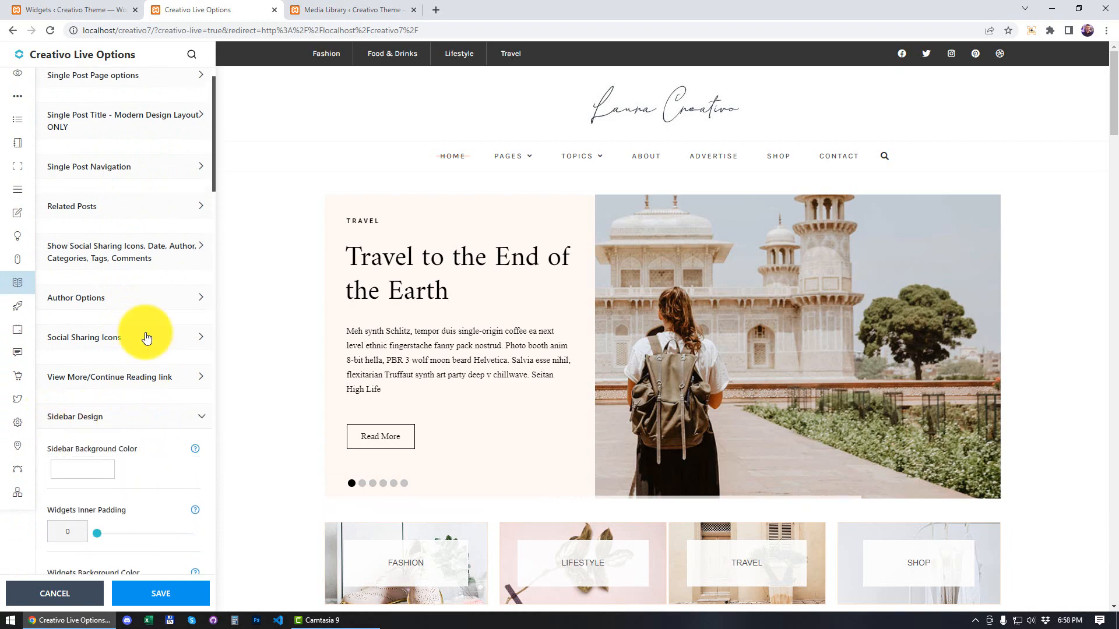
pyautogui.scroll(-4, 155, 327)
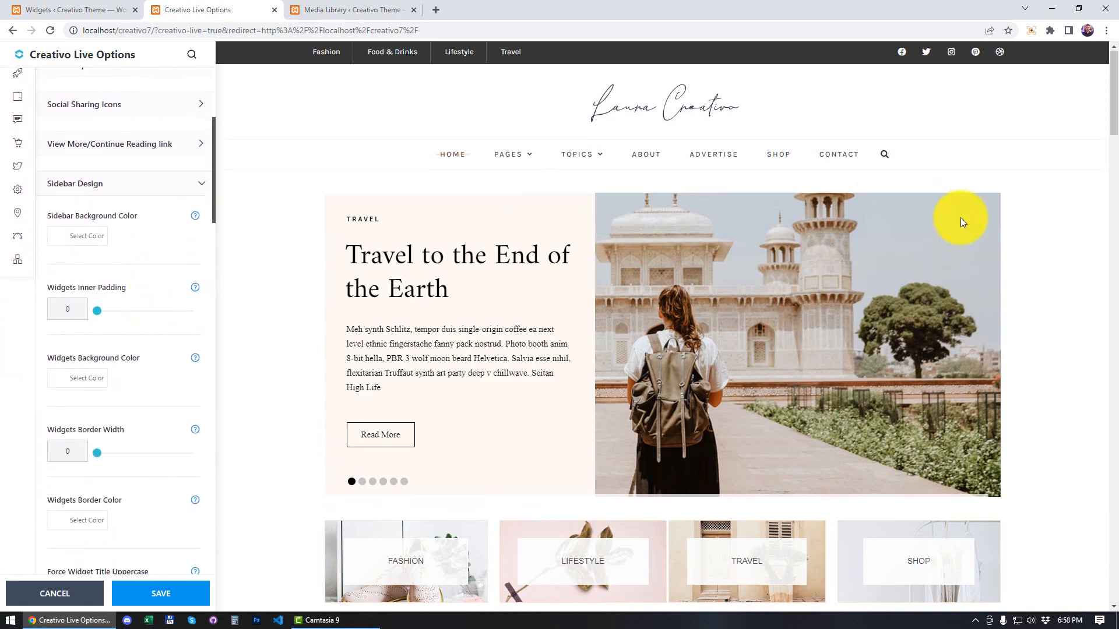
pyautogui.scroll(-8, 991, 243)
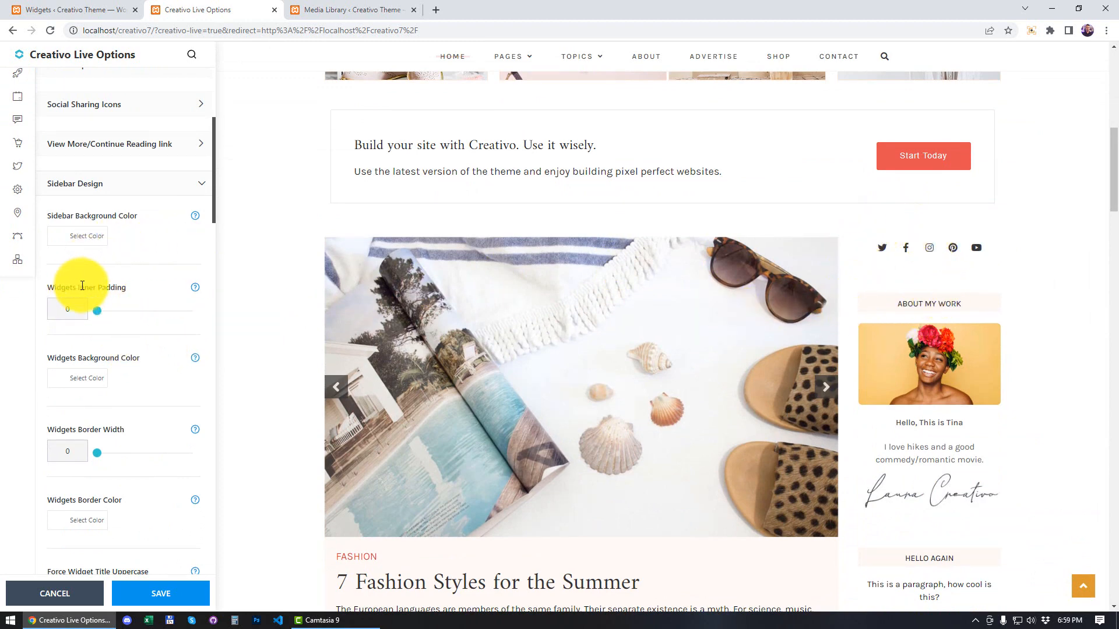
# Step: Set the Sidebar Background Color to light grey #ededed, check it in the preview, and set the Widgets Inner Padding to 17
pyautogui.moveTo(98, 316); pyautogui.dragTo(106, 315)
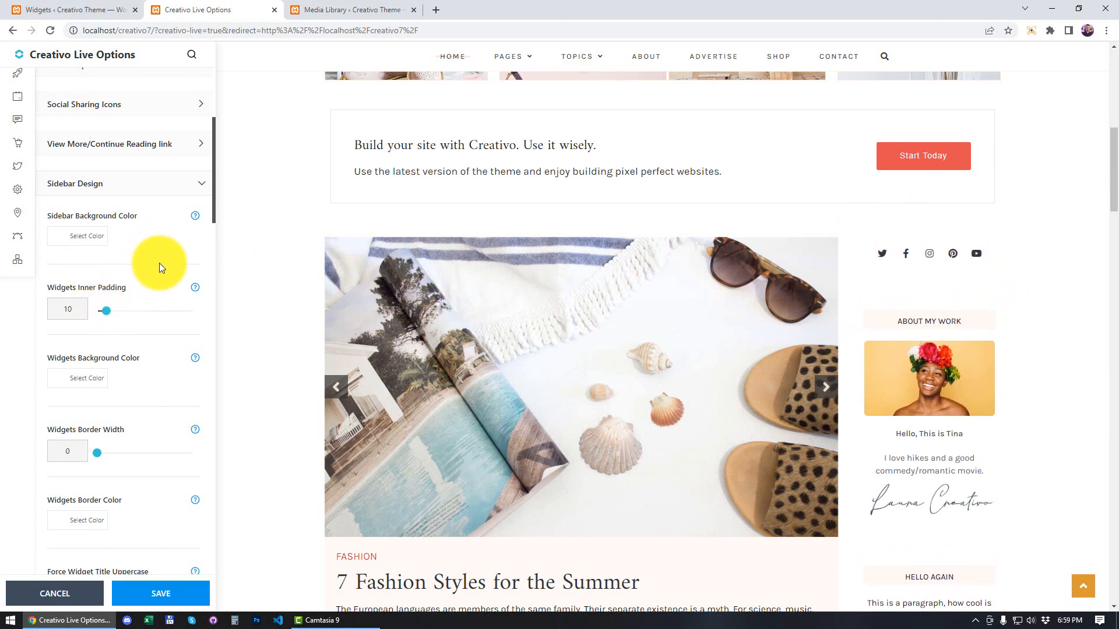
pyautogui.click(63, 243)
pyautogui.click(54, 264)
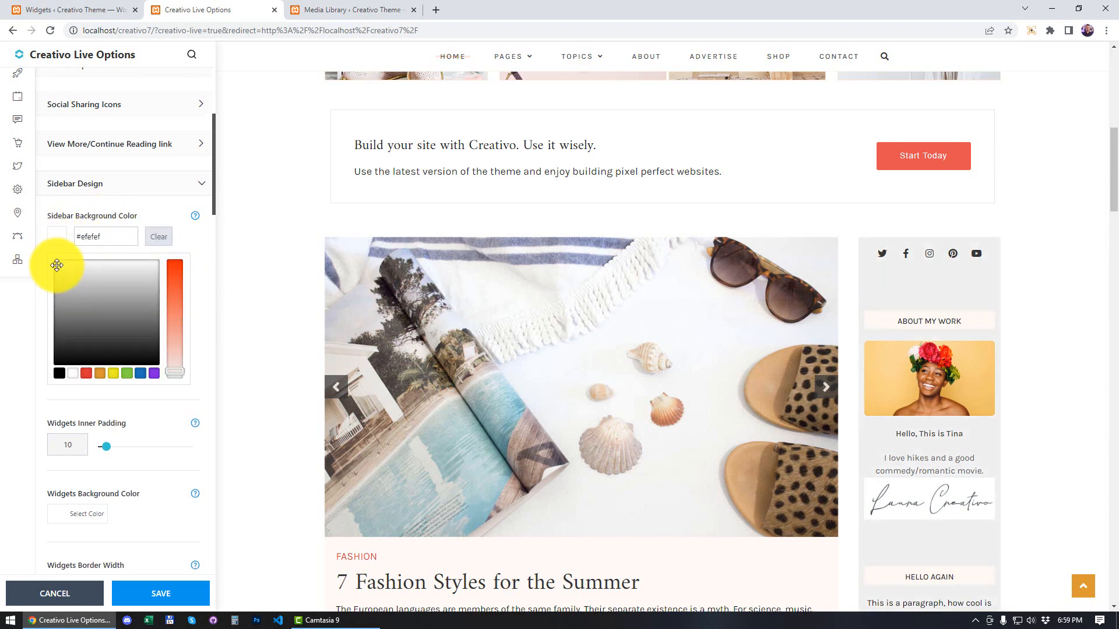
pyautogui.moveTo(53, 268)
pyautogui.mouseDown()
pyautogui.moveTo(49, 308)
pyautogui.moveTo(64, 325)
pyautogui.moveTo(52, 359)
pyautogui.moveTo(59, 264)
pyautogui.mouseUp()
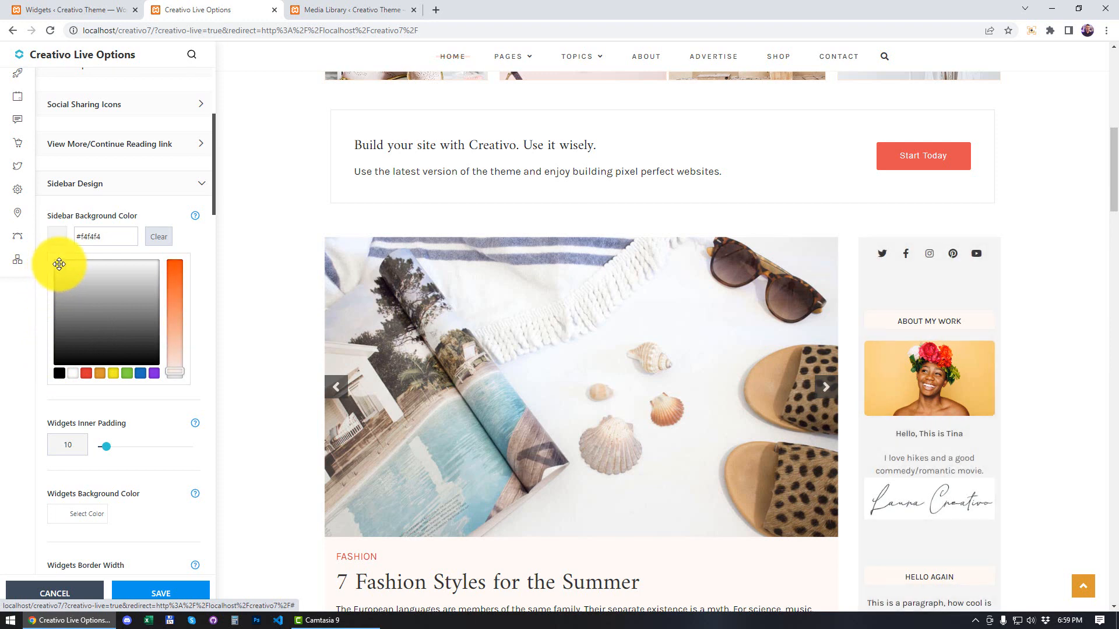
pyautogui.click(208, 236)
pyautogui.scroll(-5, 1057, 252)
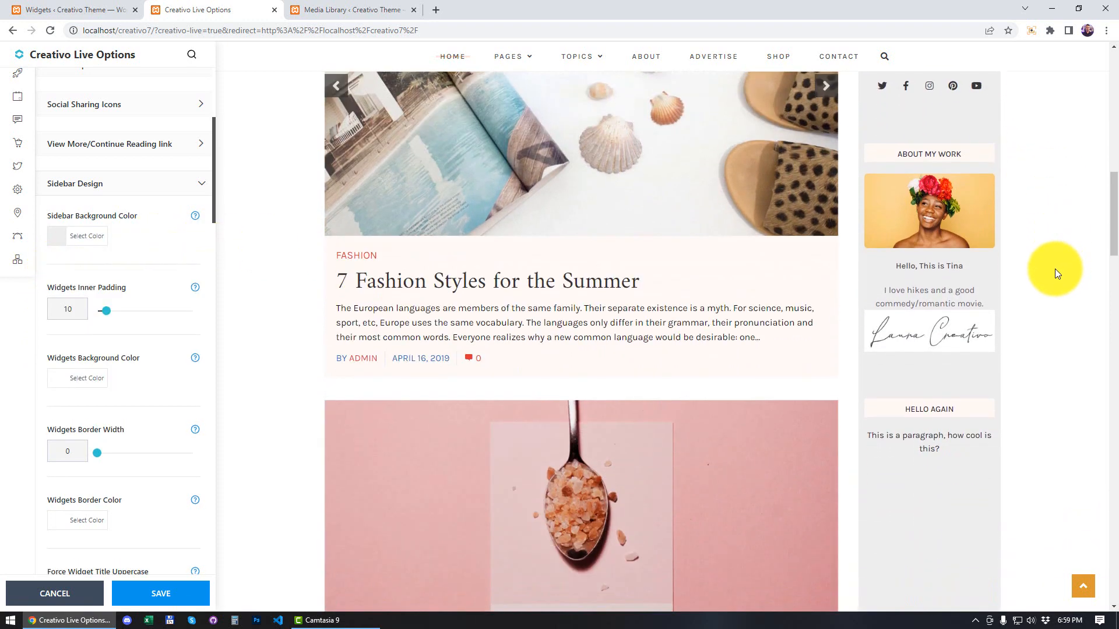
pyautogui.scroll(-2, 1055, 268)
pyautogui.scroll(6, 1041, 276)
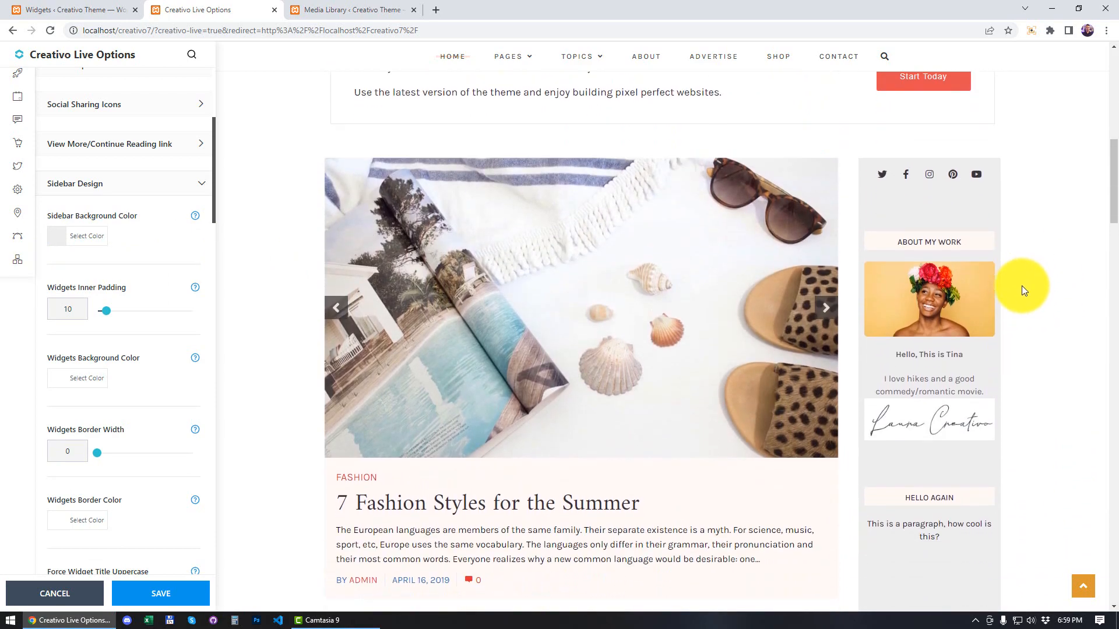
pyautogui.scroll(-10, 1022, 292)
pyautogui.scroll(8, 1020, 302)
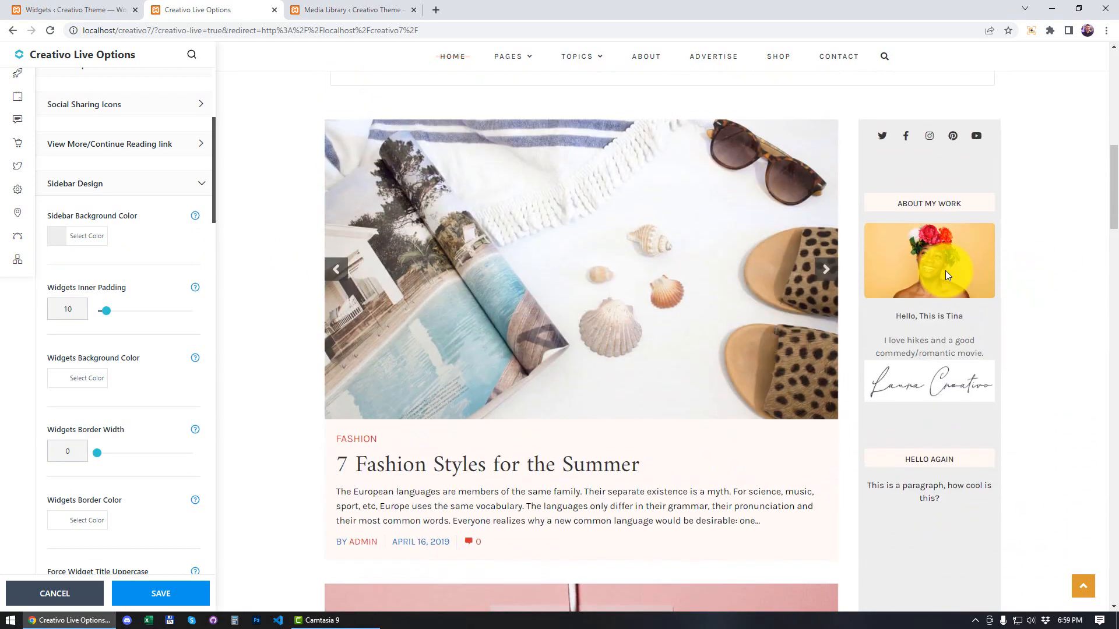
pyautogui.moveTo(108, 315); pyautogui.dragTo(118, 316)
# Step: In the general blog settings, set the Post Content Width to 70 and the Sidebar Width to 27
pyautogui.scroll(8, 90, 233)
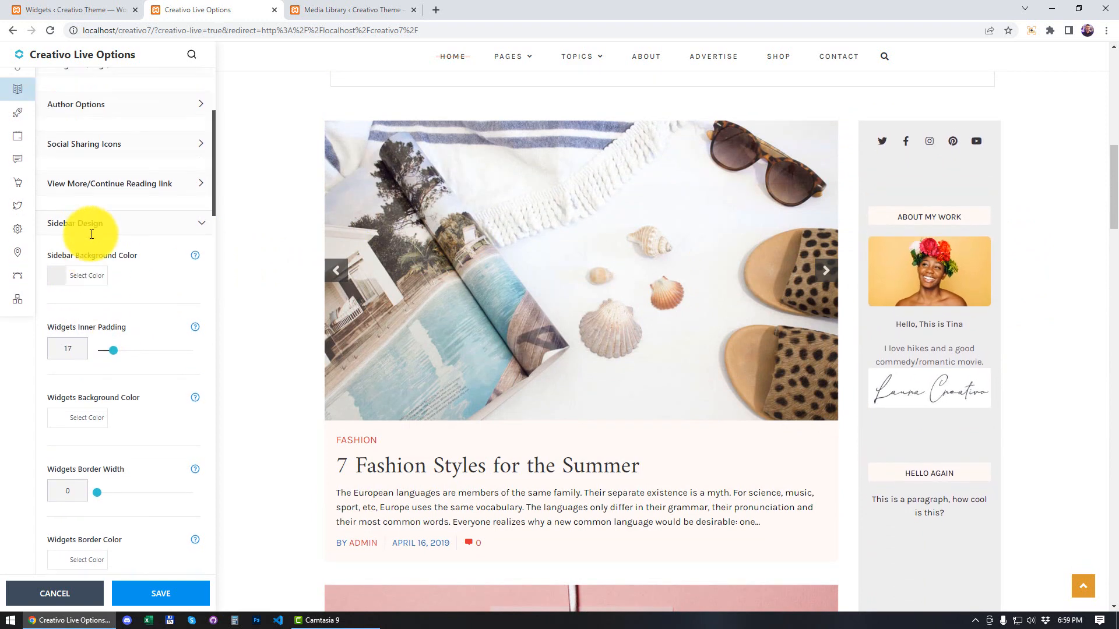
pyautogui.click(105, 104)
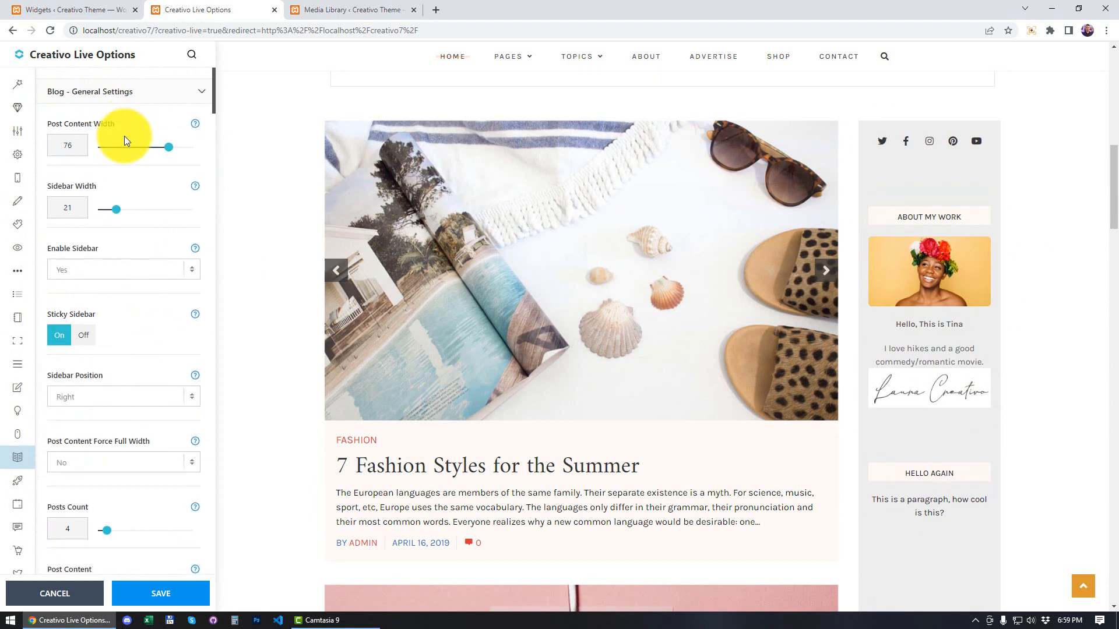
pyautogui.moveTo(169, 152); pyautogui.dragTo(165, 153)
pyautogui.moveTo(116, 219); pyautogui.dragTo(122, 221)
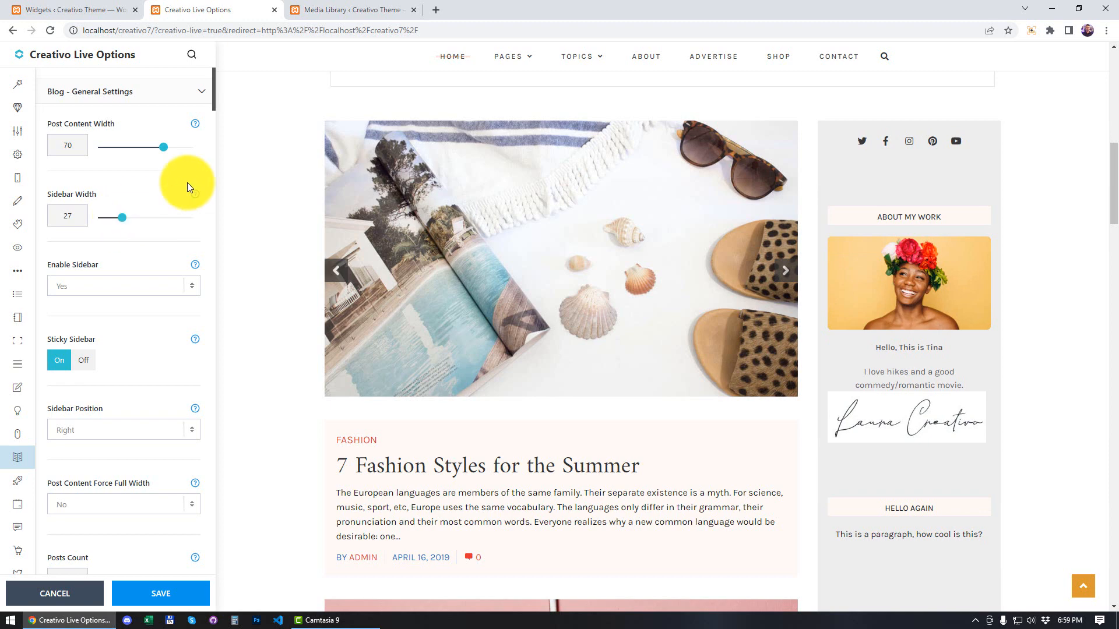
pyautogui.click(161, 90)
# Step: Set the Sidebar Background Color to white #ffffff and the Widgets Inner Padding to 0
pyautogui.scroll(-8, 155, 315)
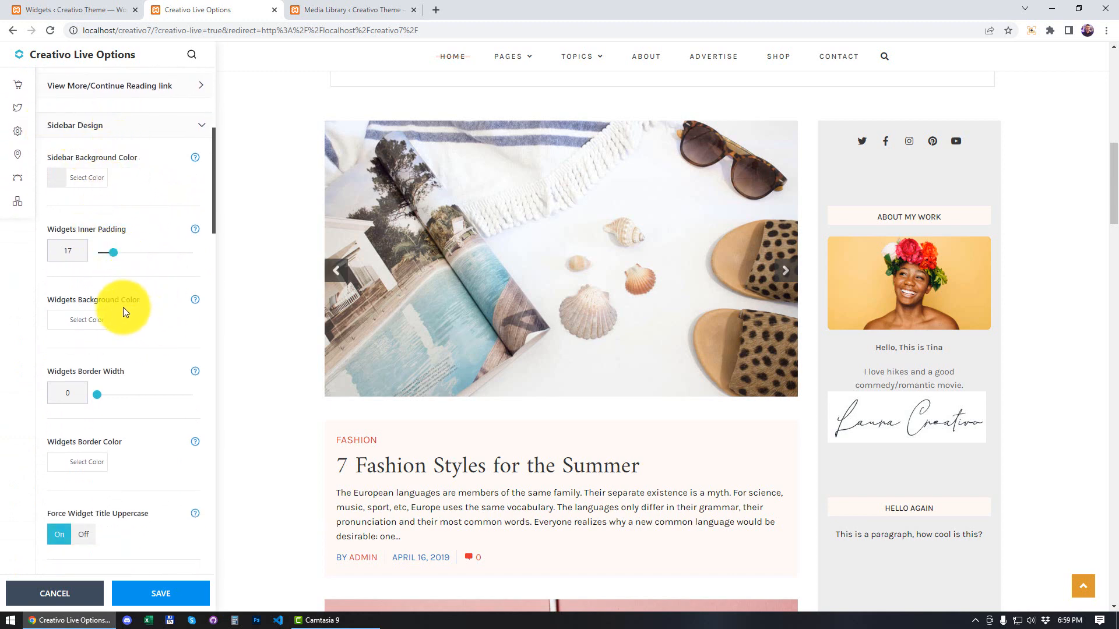
pyautogui.click(57, 178)
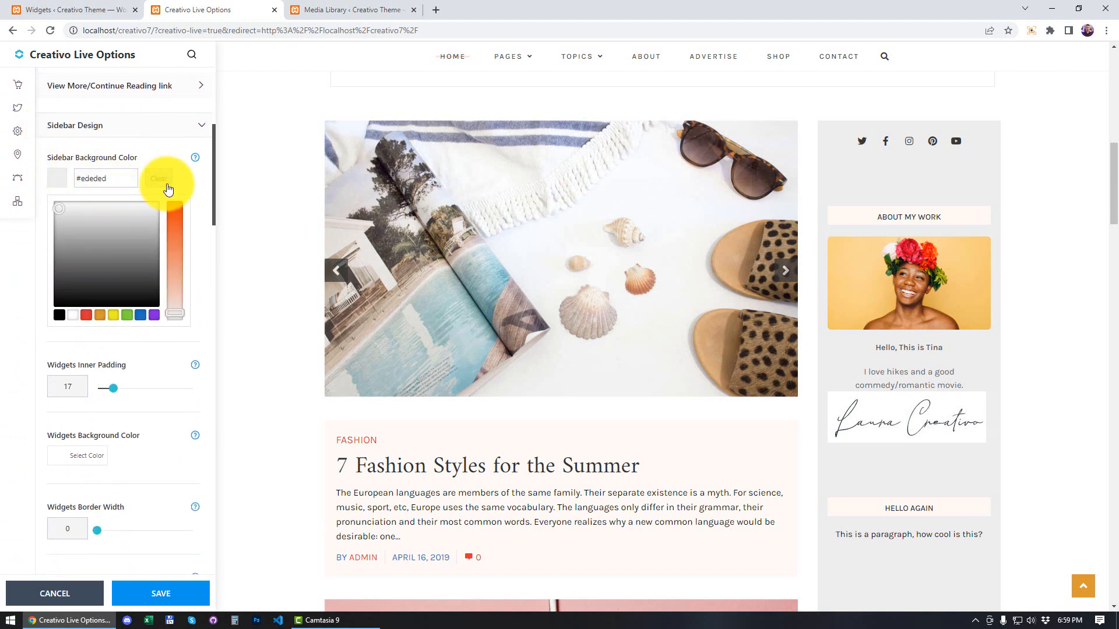
pyautogui.click(191, 186)
pyautogui.click(74, 180)
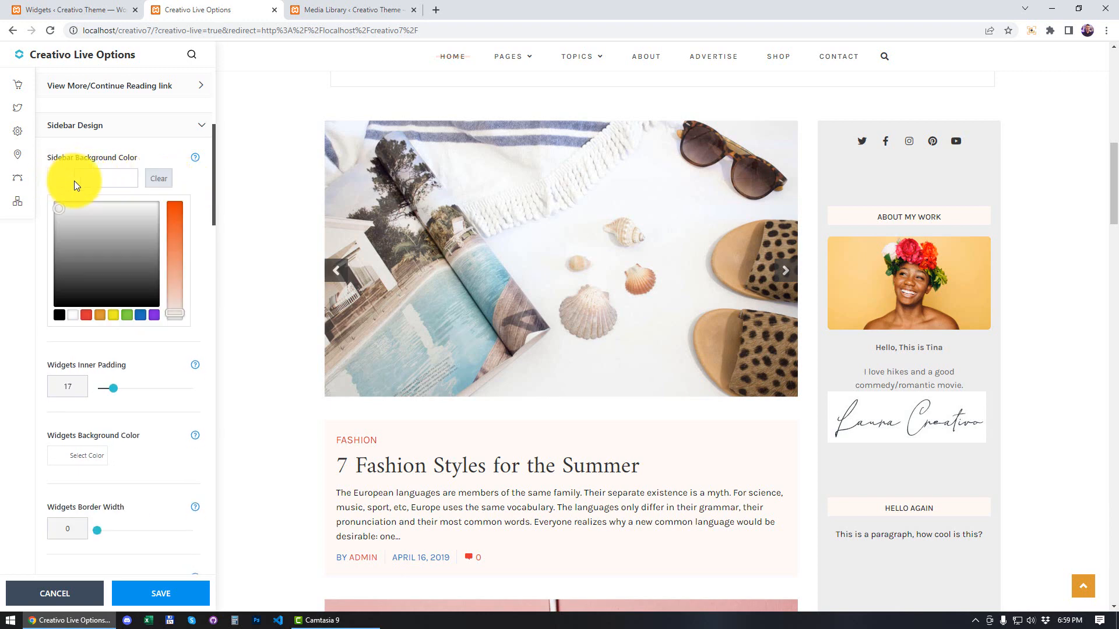
pyautogui.click(72, 315)
pyautogui.click(172, 225)
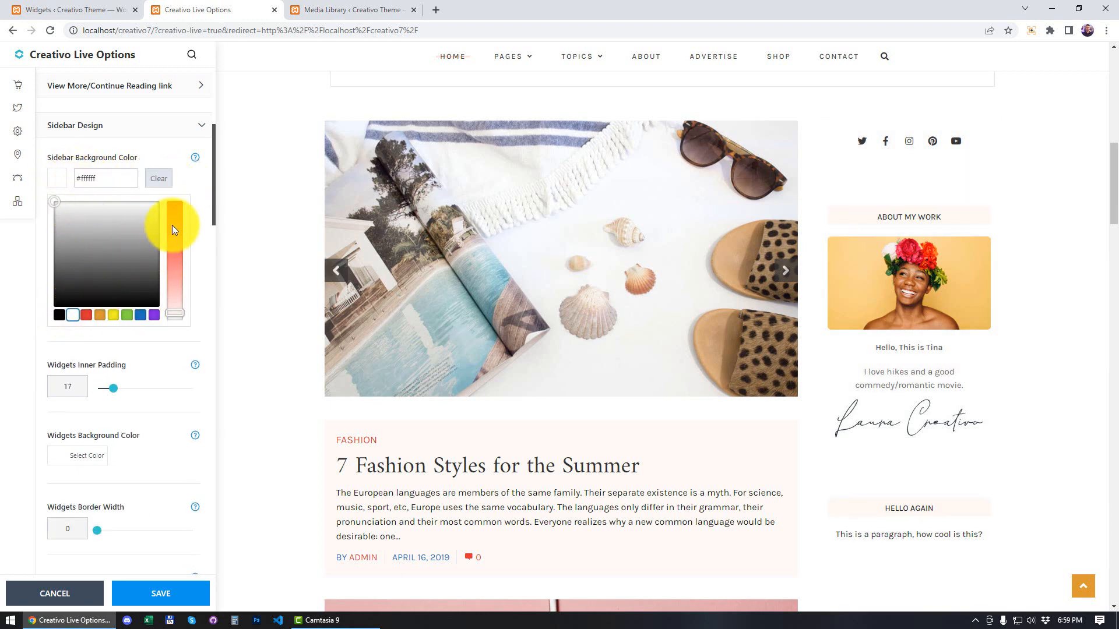
pyautogui.click(196, 188)
pyautogui.moveTo(114, 255); pyautogui.dragTo(96, 260)
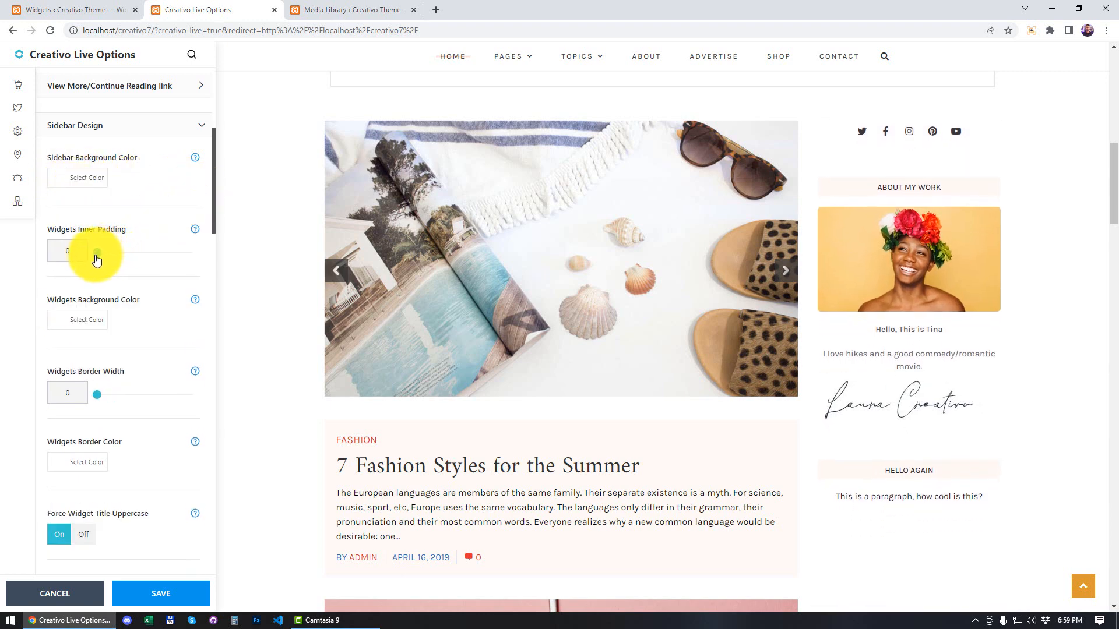
# Step: Set the Widgets Background Color to grey #d3d3d3 and the Widgets Inner Padding to 18, checking the widgets in the preview
pyautogui.click(62, 321)
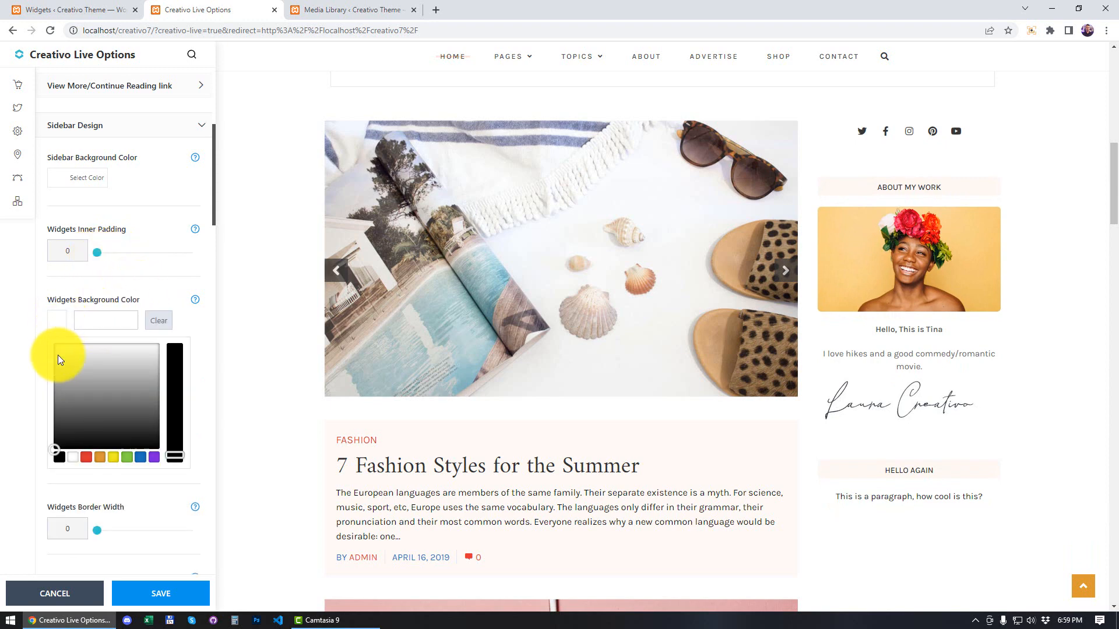
pyautogui.click(60, 373)
pyautogui.moveTo(61, 373)
pyautogui.mouseDown()
pyautogui.moveTo(63, 390)
pyautogui.moveTo(60, 361)
pyautogui.mouseUp()
pyautogui.click(169, 289)
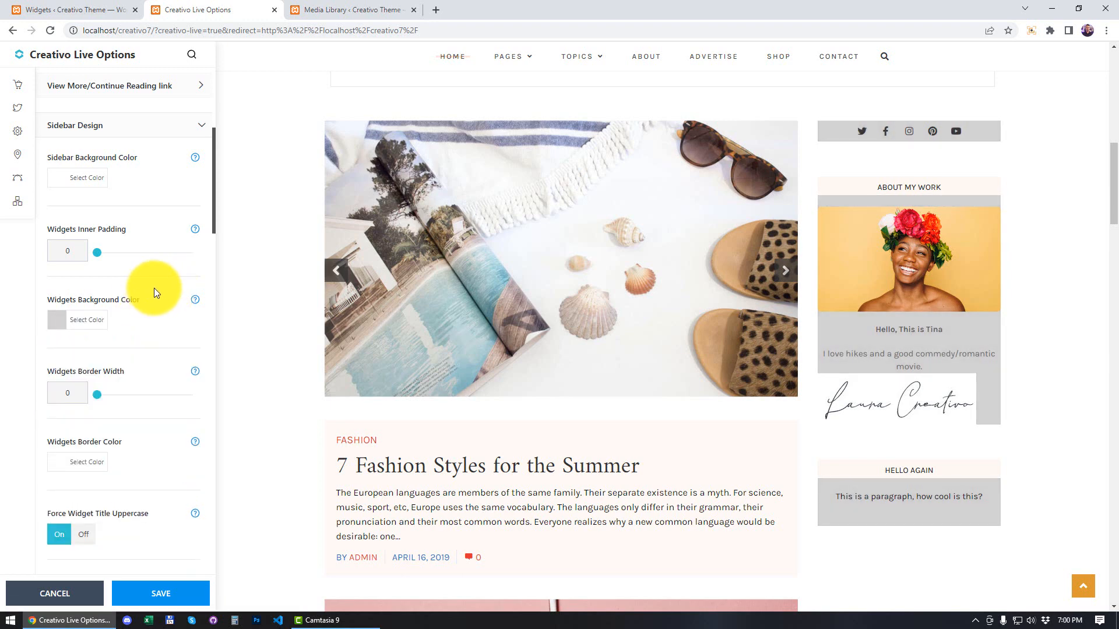
pyautogui.click(58, 320)
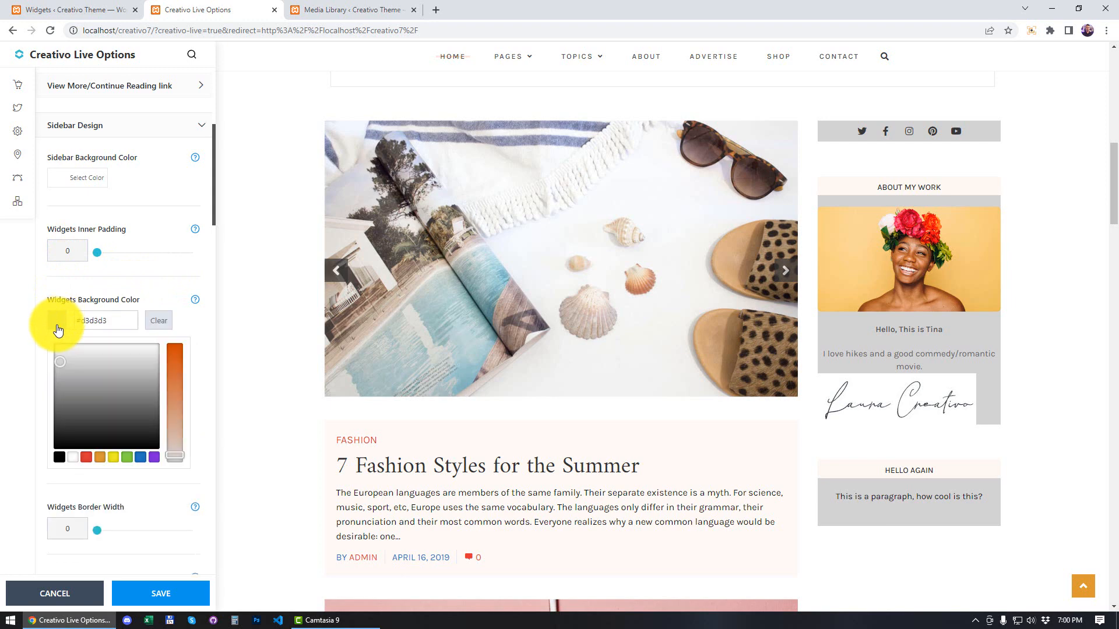
pyautogui.click(134, 273)
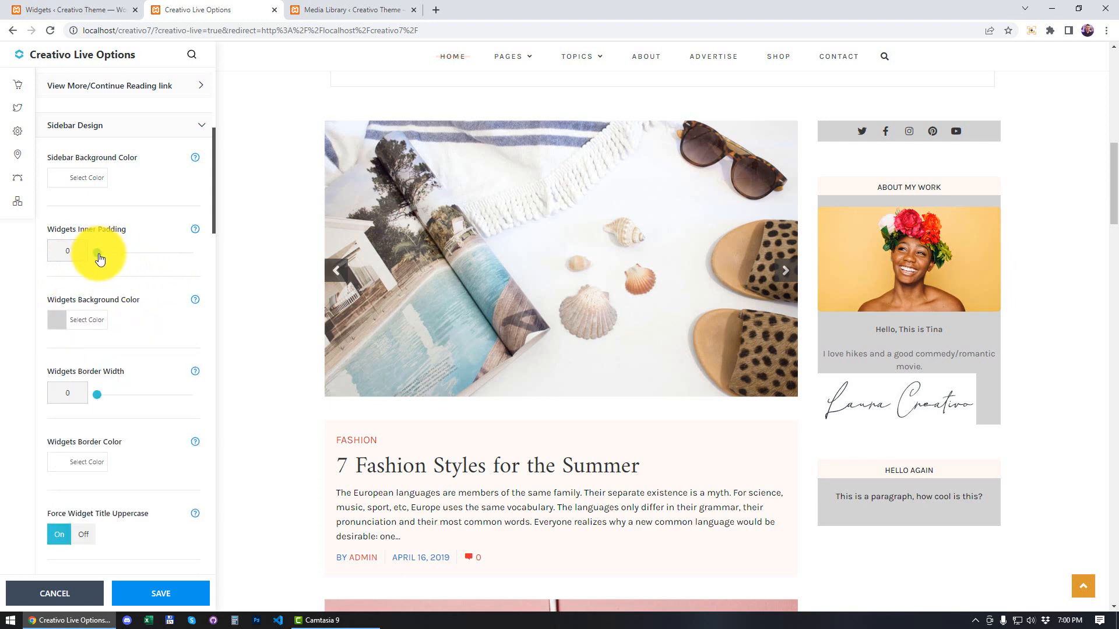
pyautogui.moveTo(99, 255); pyautogui.dragTo(119, 252)
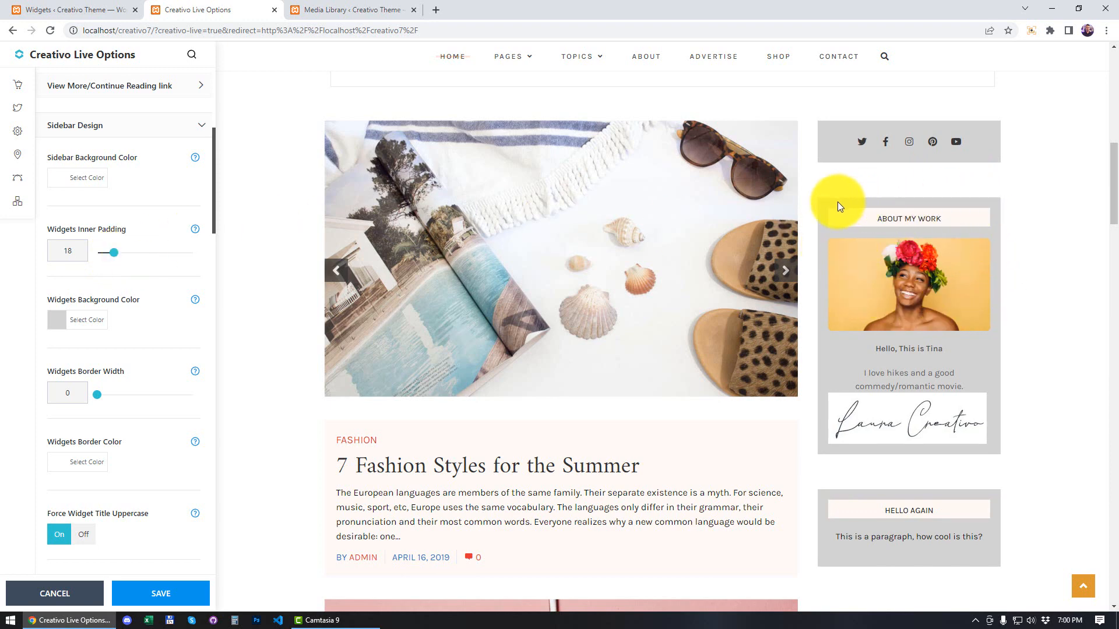
pyautogui.scroll(1, 925, 275)
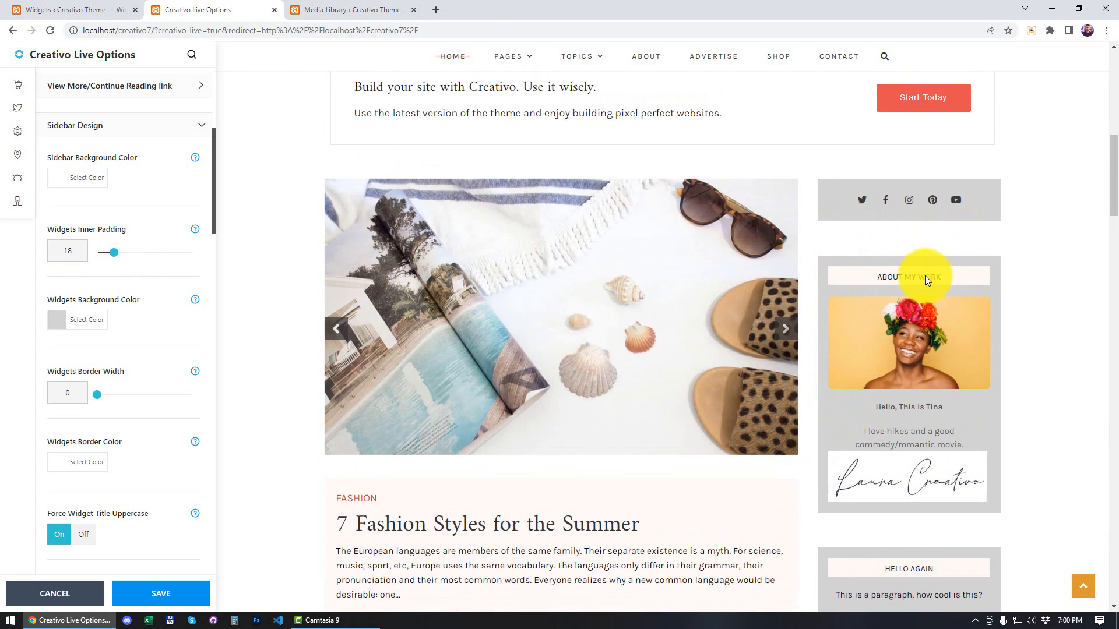
# Step: Set the Widgets Border Width to 2 and the Widgets Border Color to black
pyautogui.scroll(-2, 897, 314)
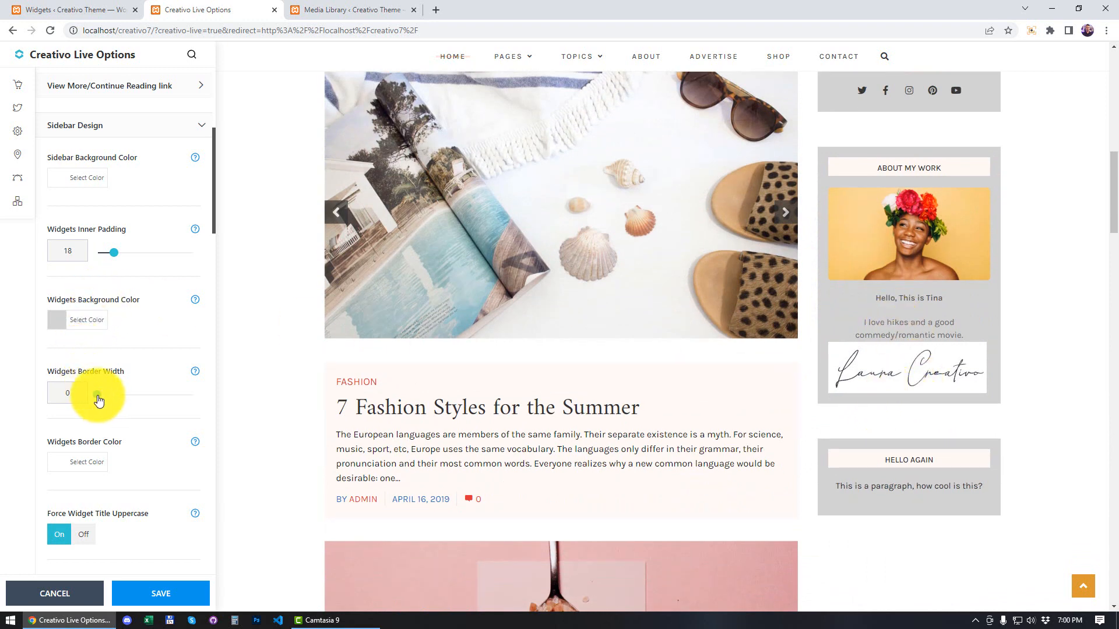
pyautogui.moveTo(103, 395); pyautogui.dragTo(119, 399)
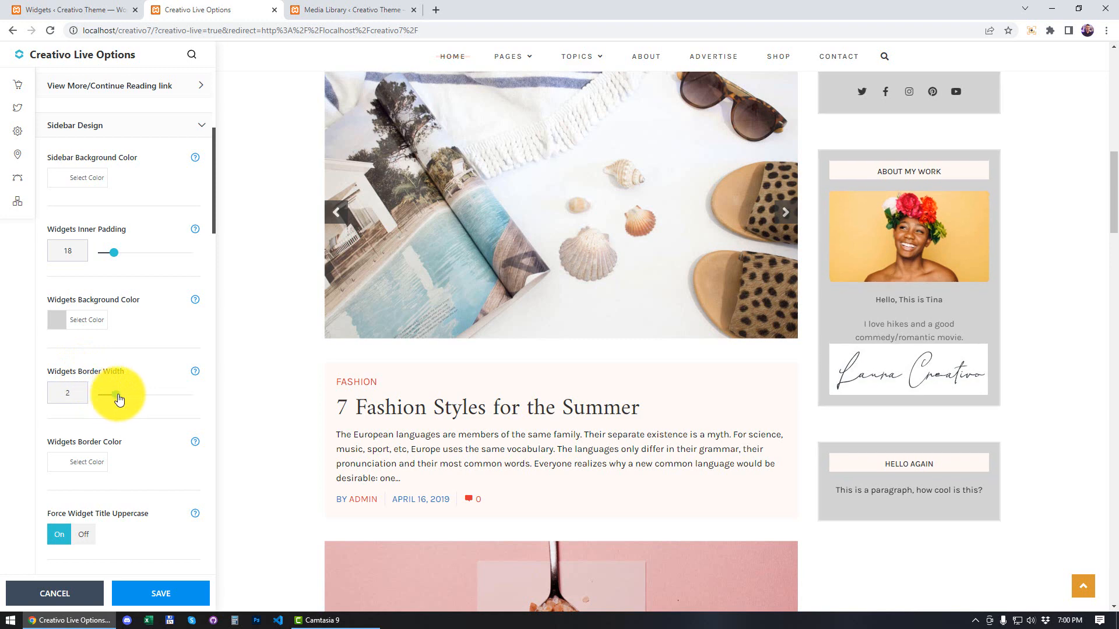
pyautogui.click(56, 461)
pyautogui.scroll(-1, 170, 393)
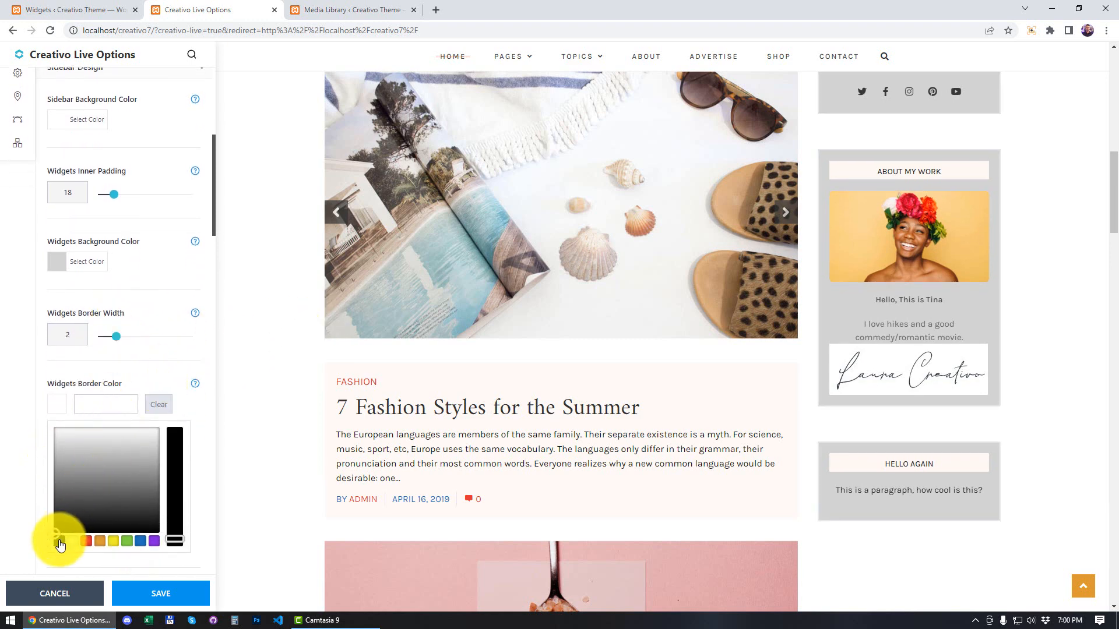
pyautogui.click(60, 545)
pyautogui.click(146, 366)
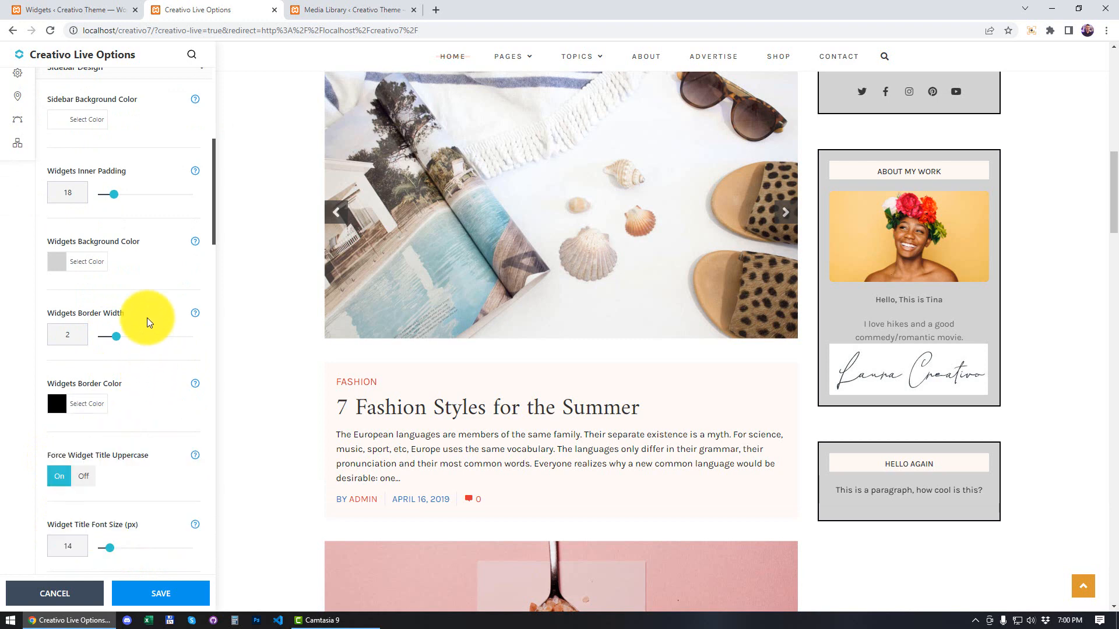
# Step: Set the Widgets Background Color to white #ffffff and check the bordered widgets in the preview
pyautogui.click(57, 262)
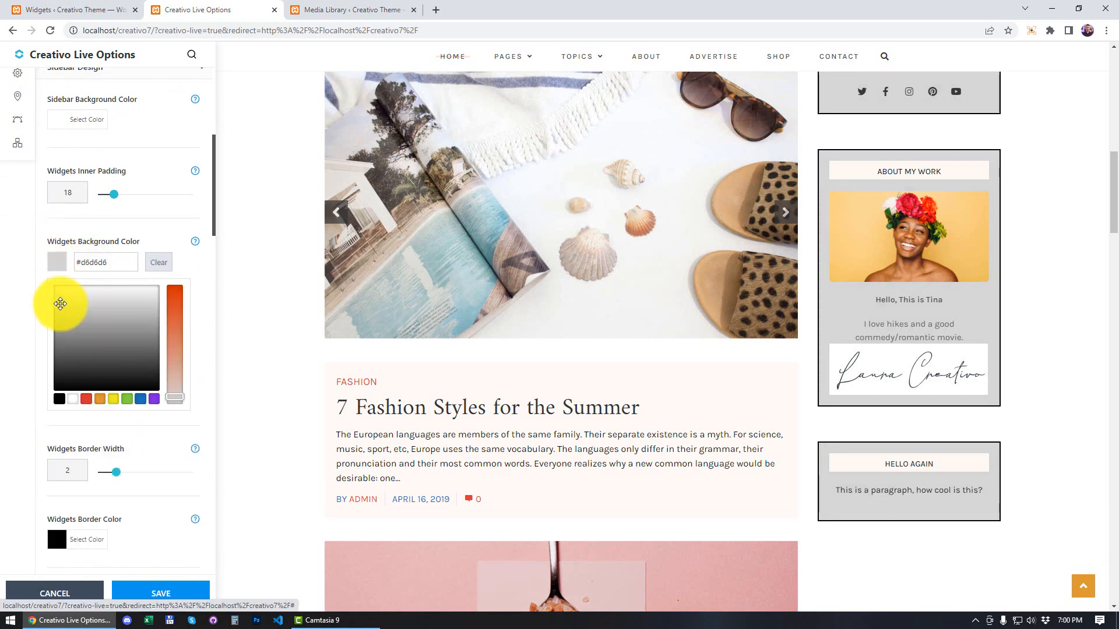
pyautogui.moveTo(60, 304)
pyautogui.mouseDown()
pyautogui.moveTo(71, 290)
pyautogui.moveTo(57, 289)
pyautogui.mouseUp()
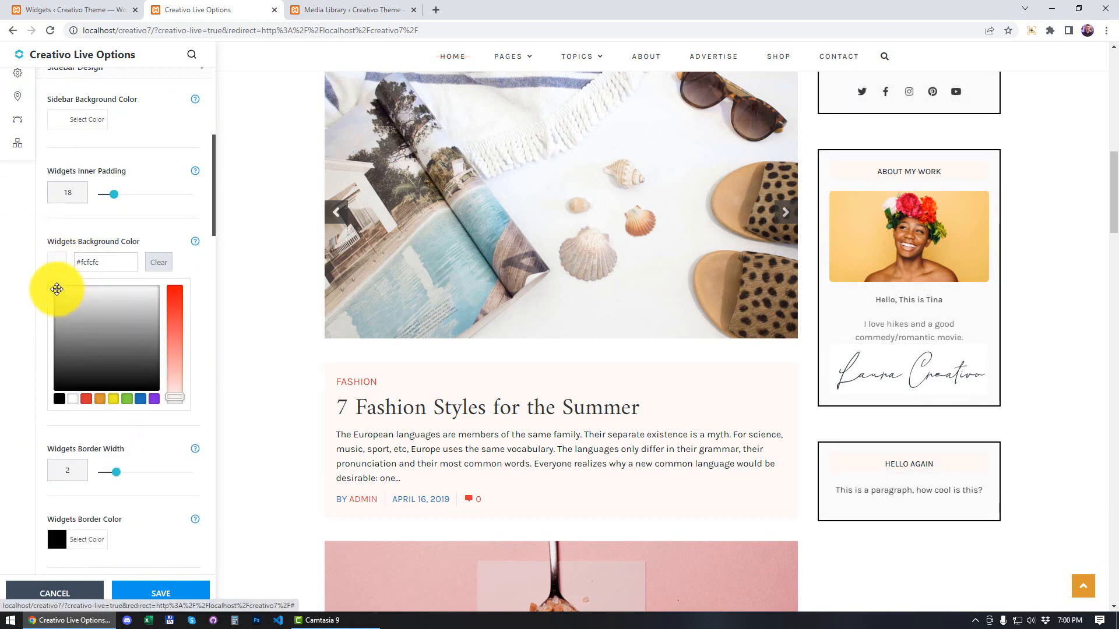
pyautogui.click(194, 265)
pyautogui.scroll(2, 942, 249)
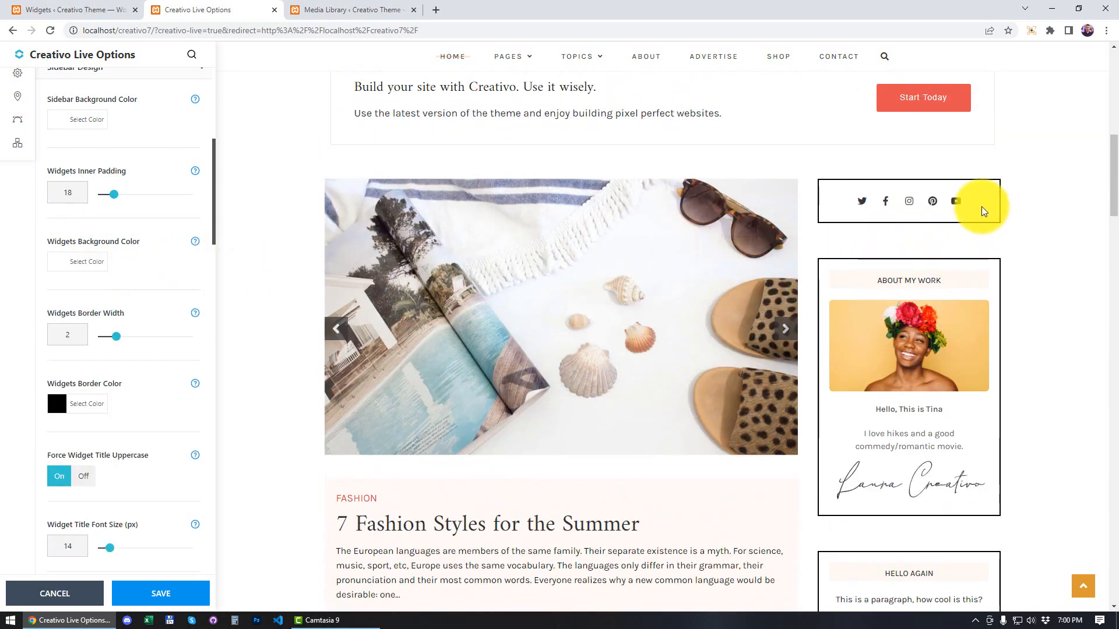
pyautogui.scroll(-2, 974, 233)
pyautogui.scroll(3, 972, 234)
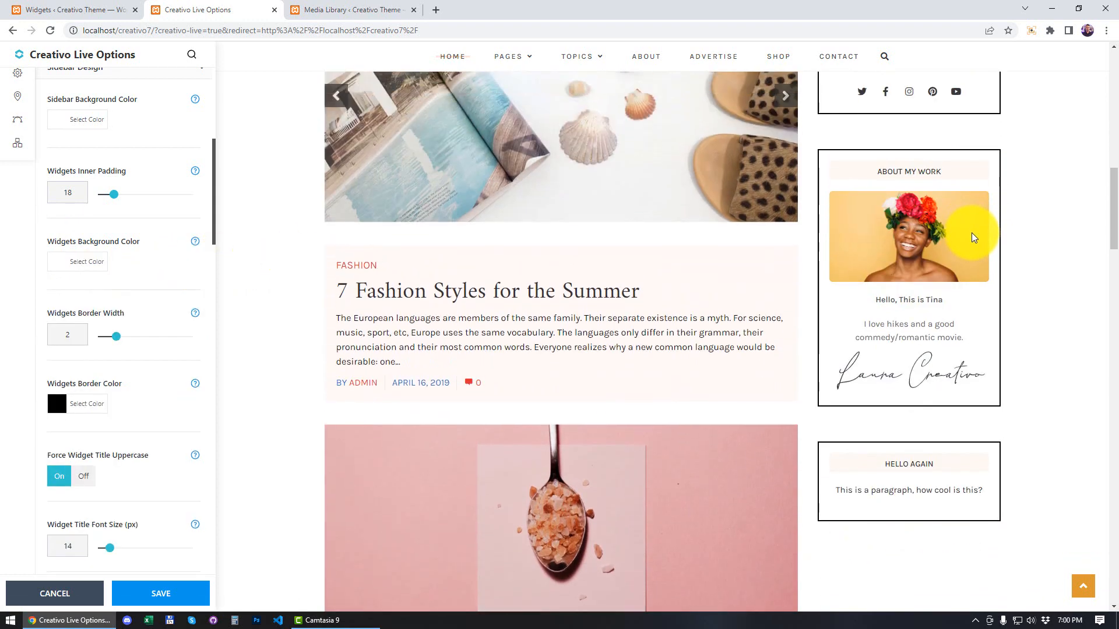
# Step: Turn off Force Widget Title Uppercase and check the sidebar widget titles in the preview
pyautogui.scroll(-2, 152, 314)
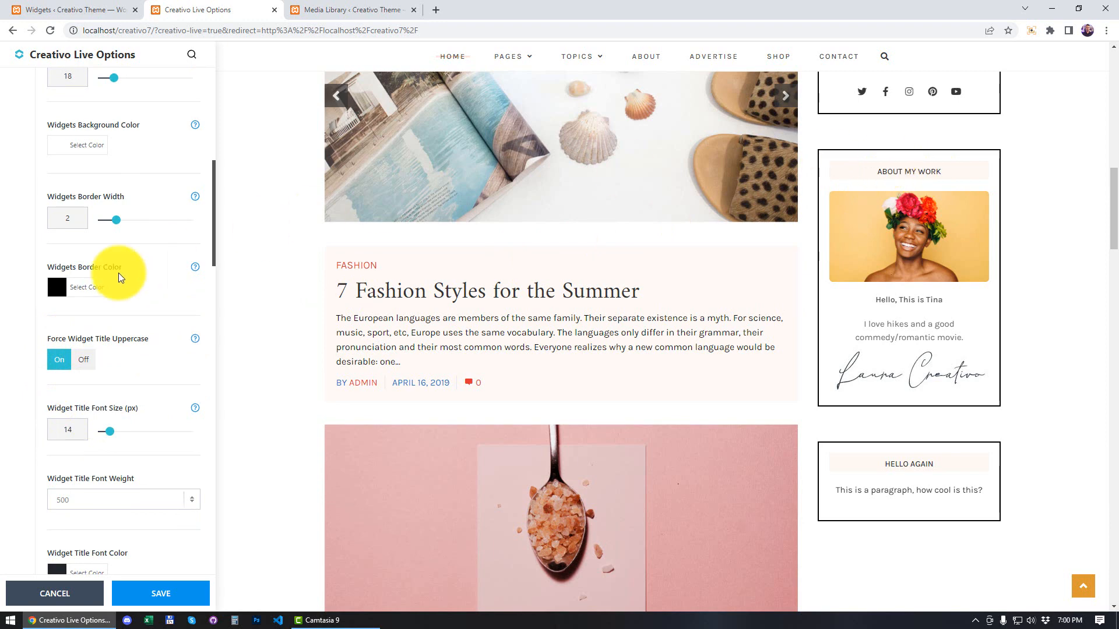
pyautogui.click(81, 365)
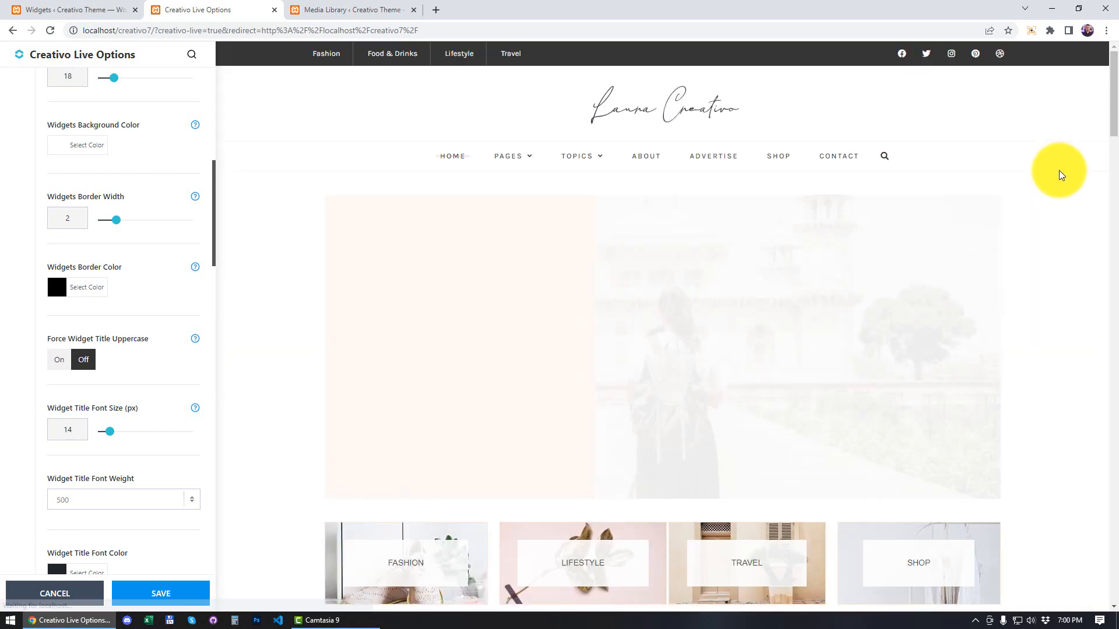
pyautogui.scroll(-3, 1054, 210)
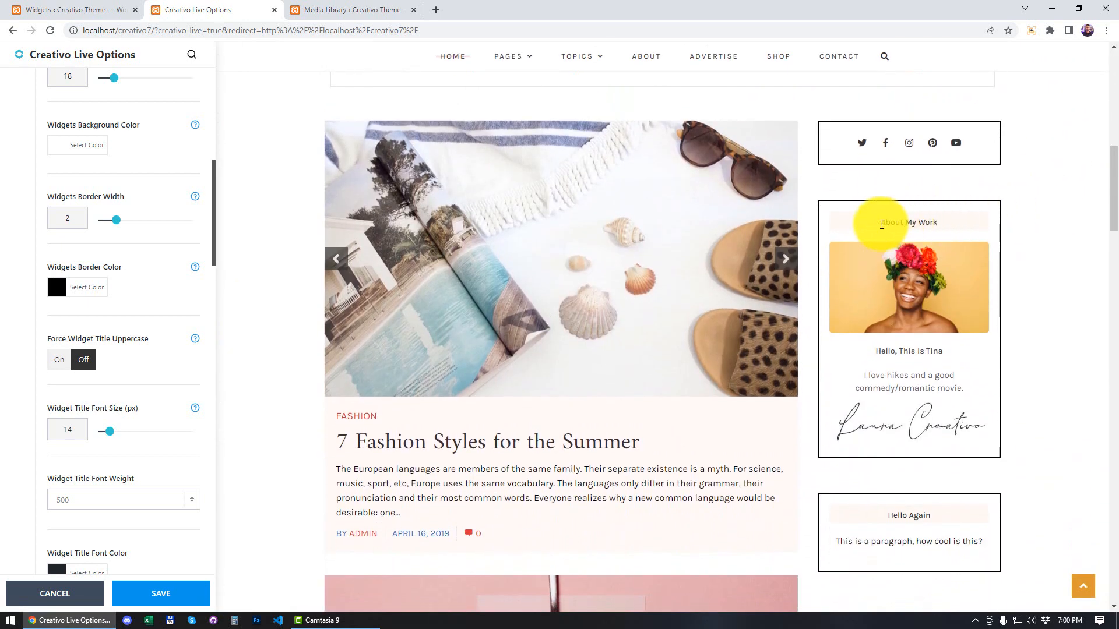
pyautogui.scroll(-1, 1049, 242)
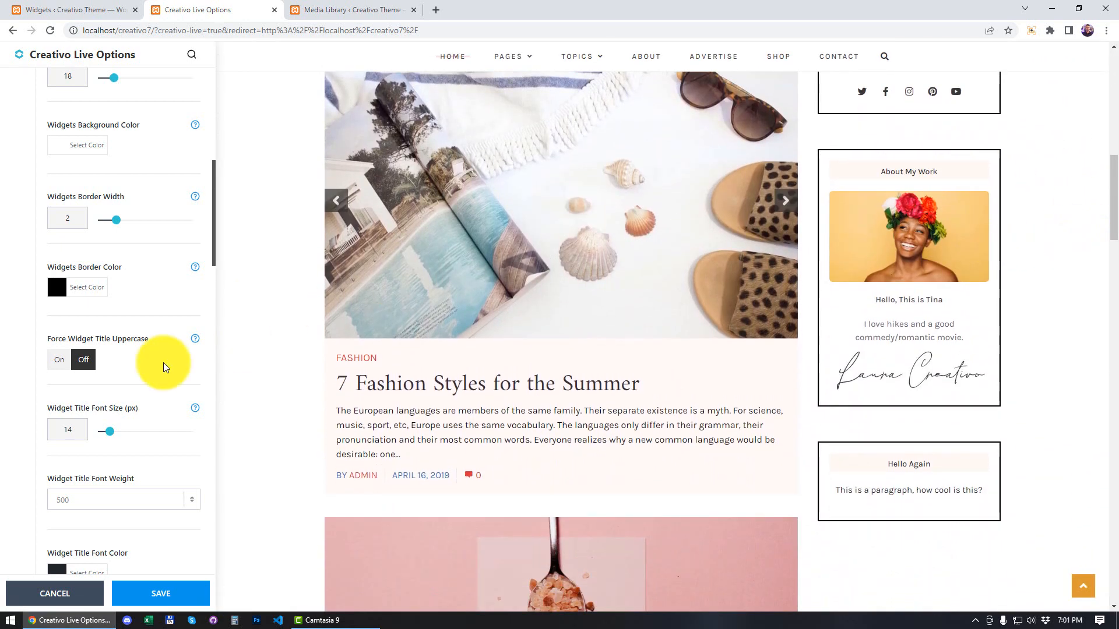
# Step: Set the Widget Title Font Size to 21 px and the Widget Title Font Weight to 600
pyautogui.moveTo(110, 436); pyautogui.dragTo(129, 437)
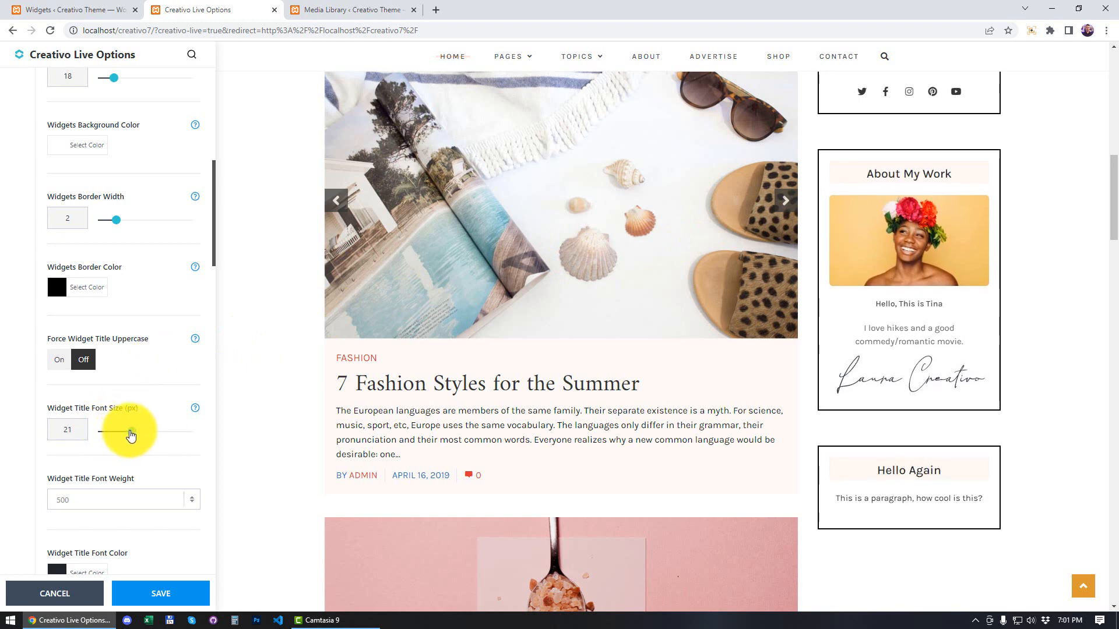
pyautogui.scroll(-2, 132, 419)
pyautogui.click(133, 389)
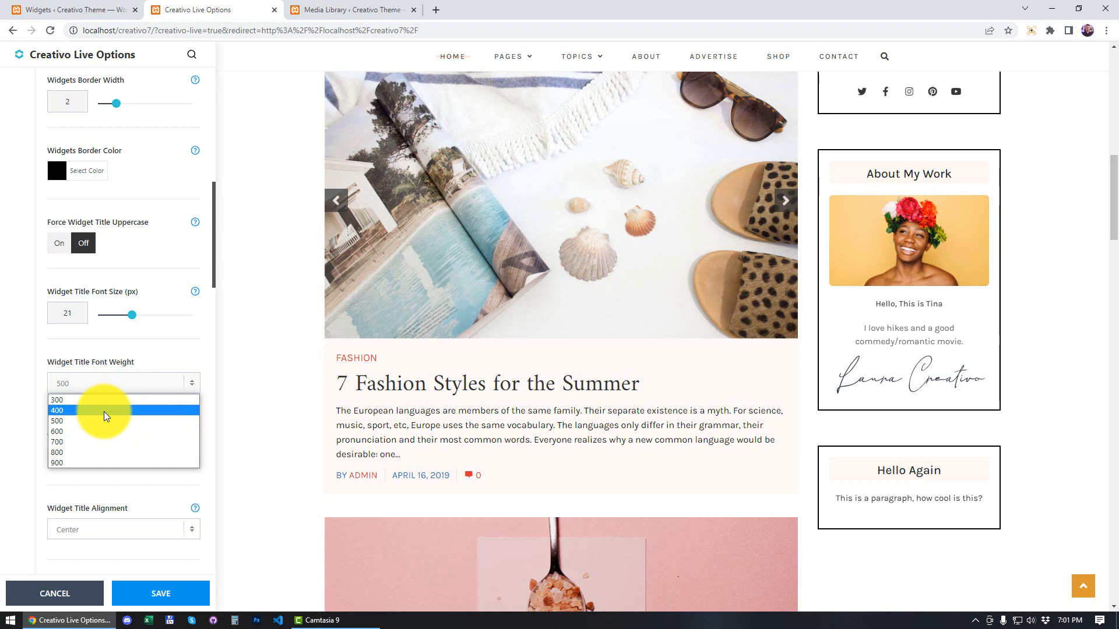
pyautogui.click(105, 411)
pyautogui.click(117, 383)
pyautogui.click(100, 432)
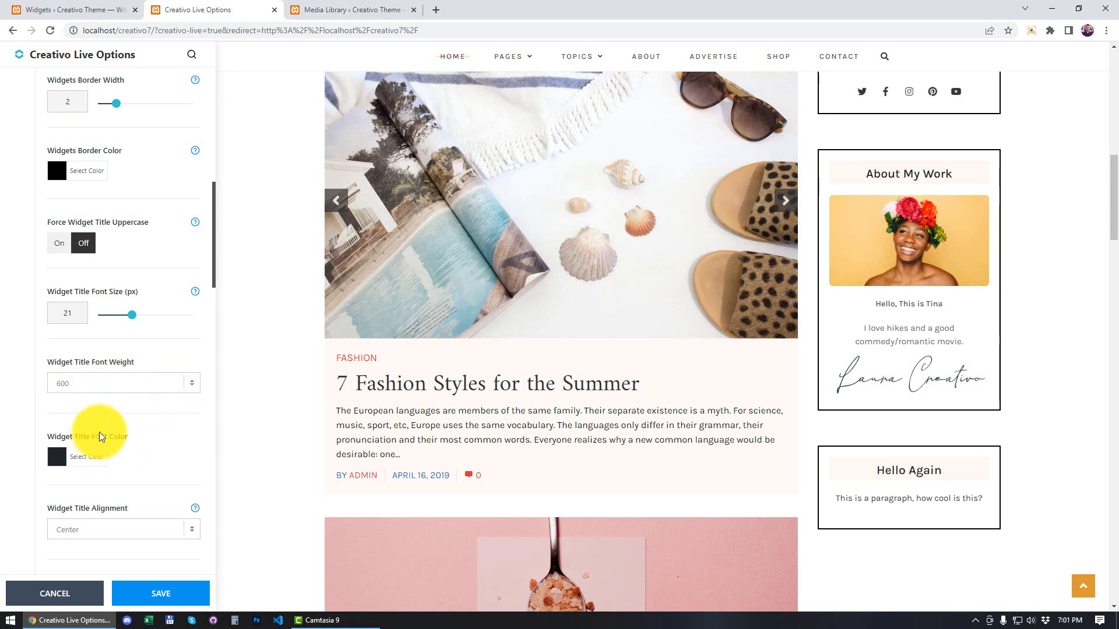
# Step: Try adjusting the Widget Title Border Thickness and return it to 0
pyautogui.scroll(-4, 163, 379)
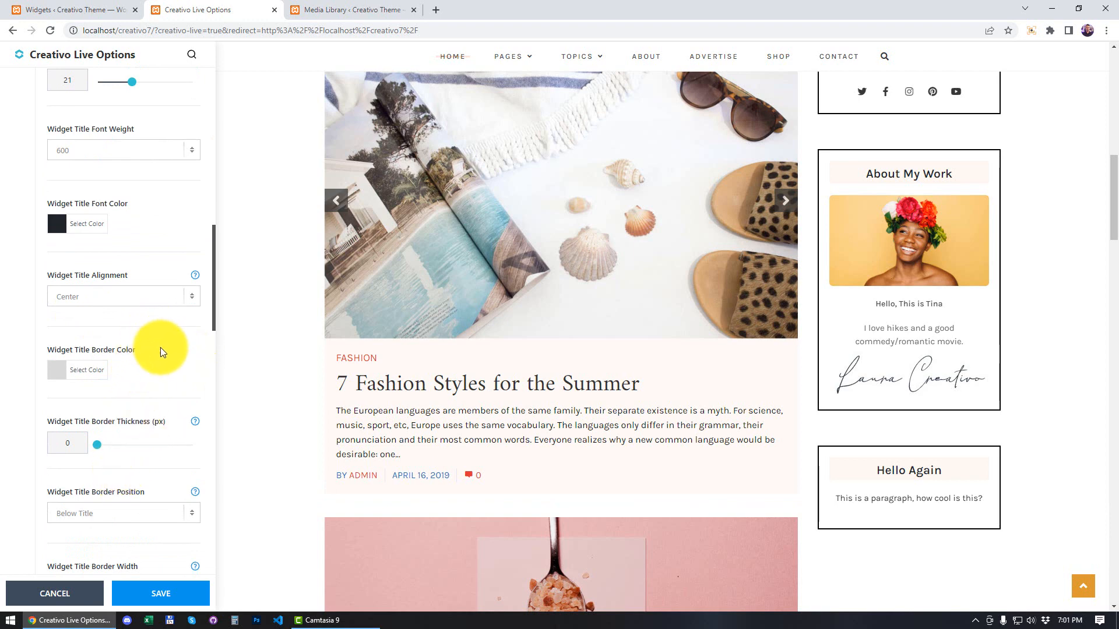
pyautogui.scroll(-2, 165, 358)
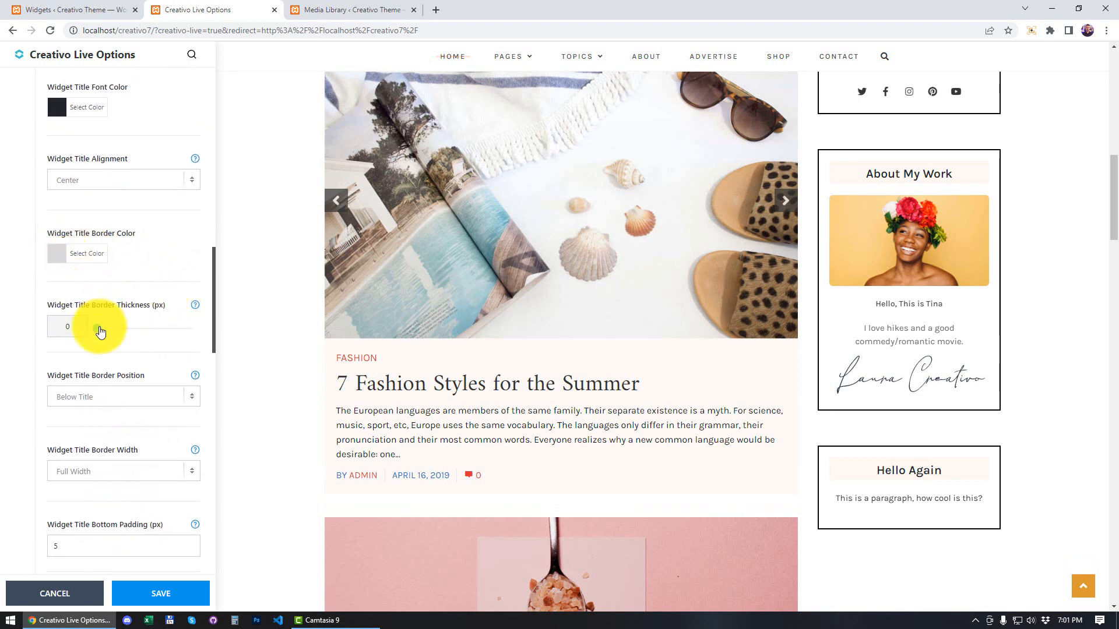
pyautogui.moveTo(105, 333)
pyautogui.mouseDown()
pyautogui.moveTo(135, 333)
pyautogui.moveTo(98, 337)
pyautogui.mouseUp()
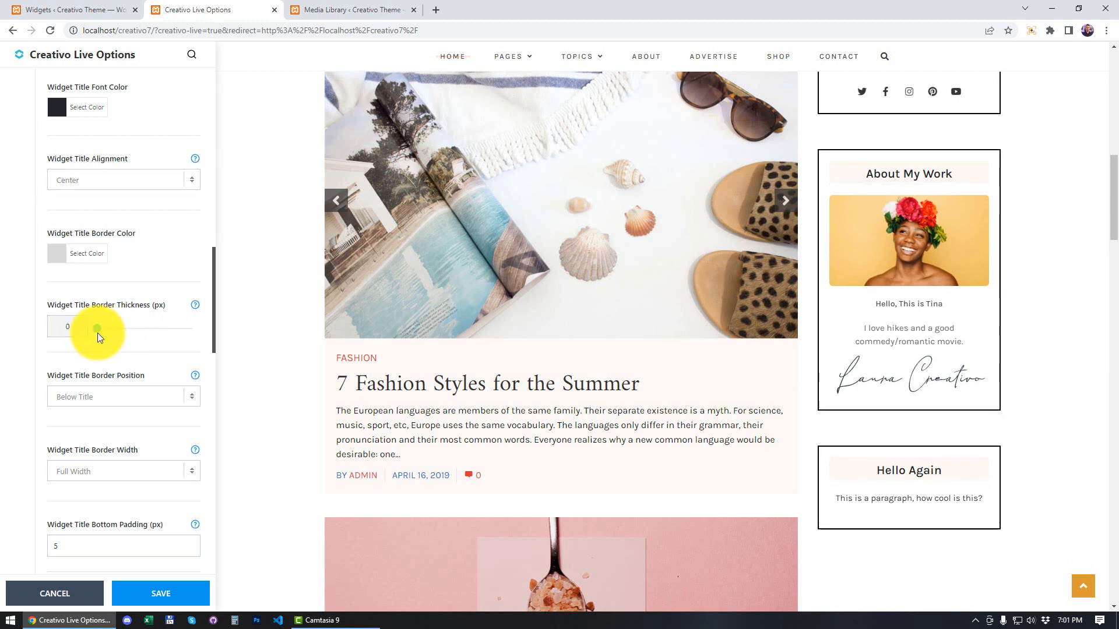
# Step: Set the Widget Title Bottom Padding to 10 px and check the widget titles in the preview
pyautogui.scroll(-2, 96, 349)
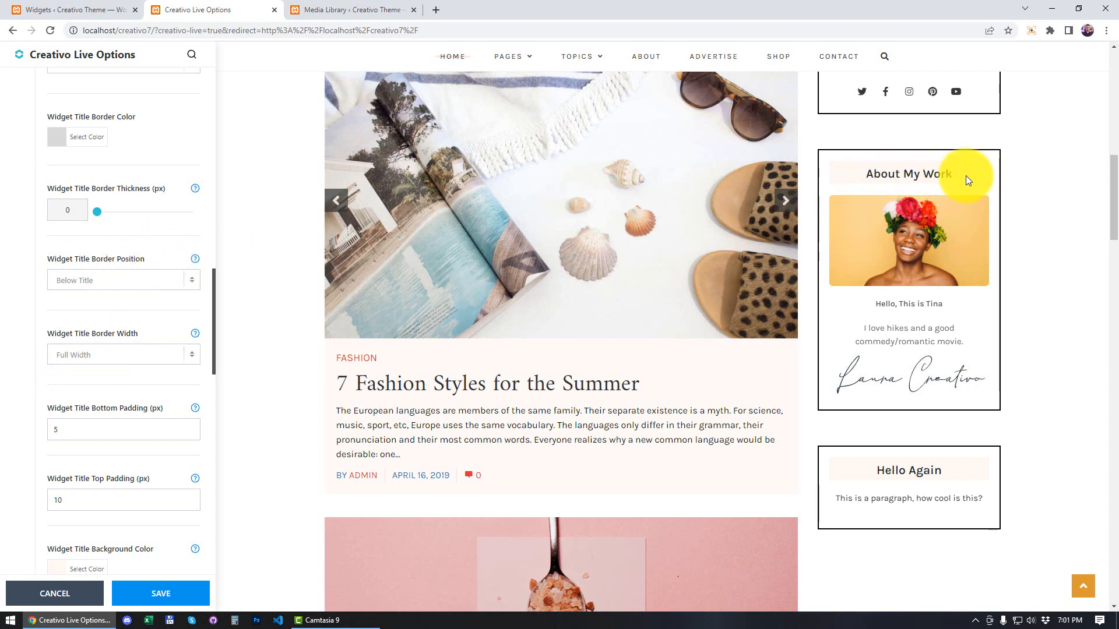
pyautogui.scroll(-2, 129, 324)
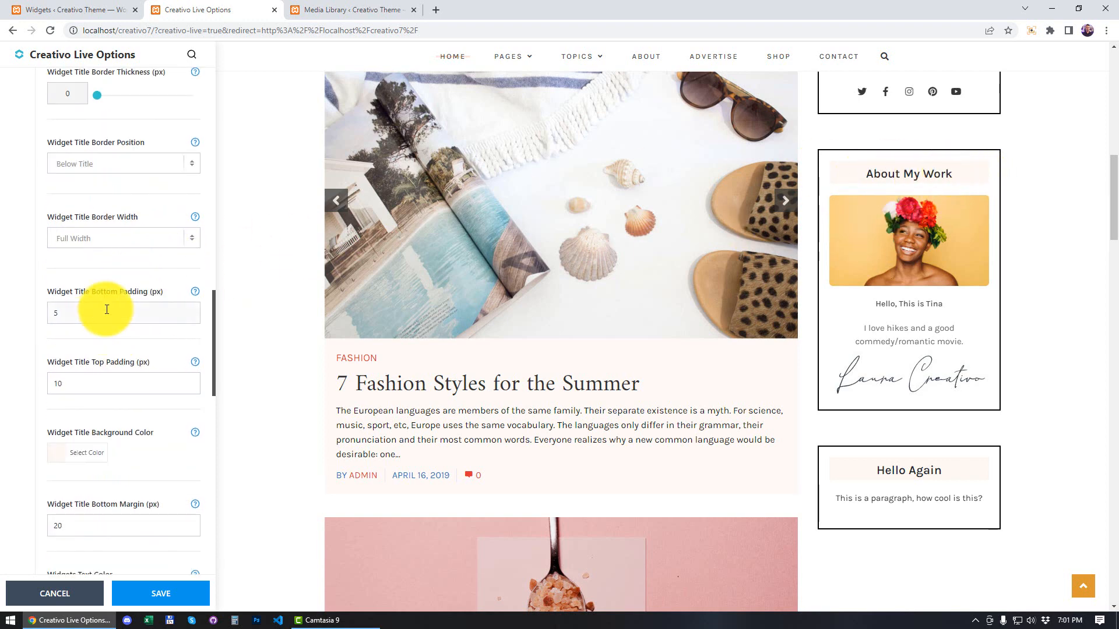
pyautogui.click(55, 312)
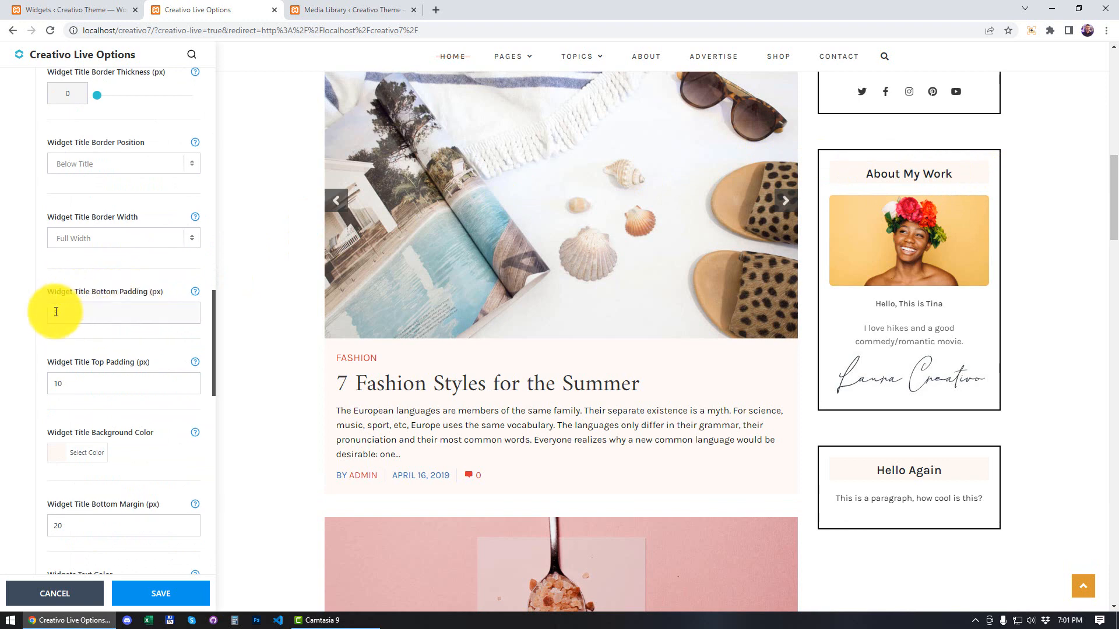
pyautogui.moveTo(54, 313); pyautogui.dragTo(95, 312)
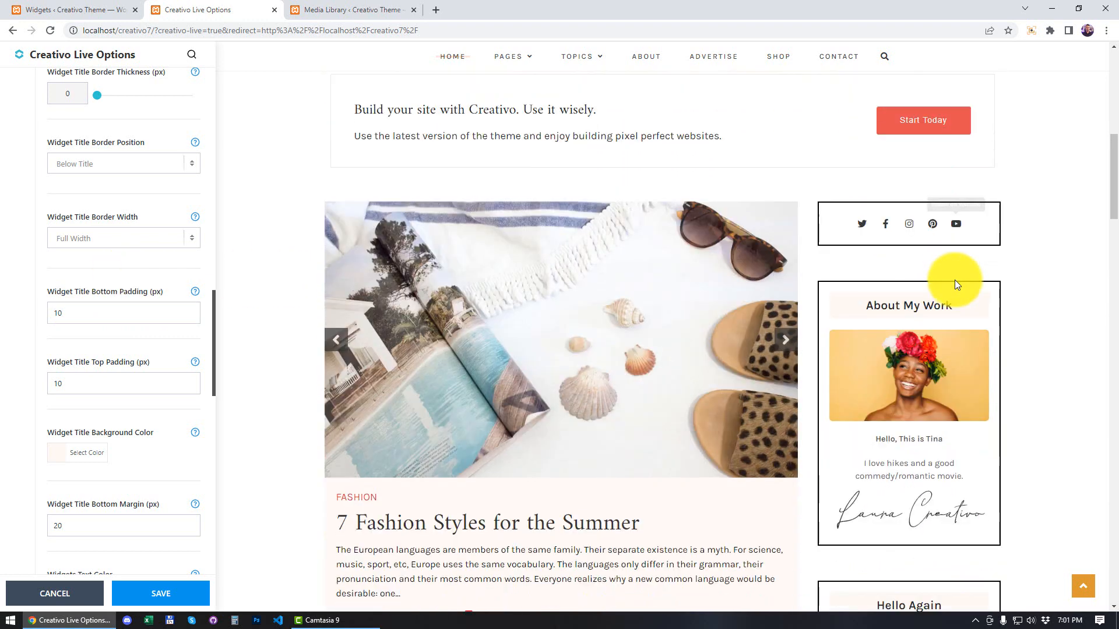
pyautogui.scroll(-3, 72, 365)
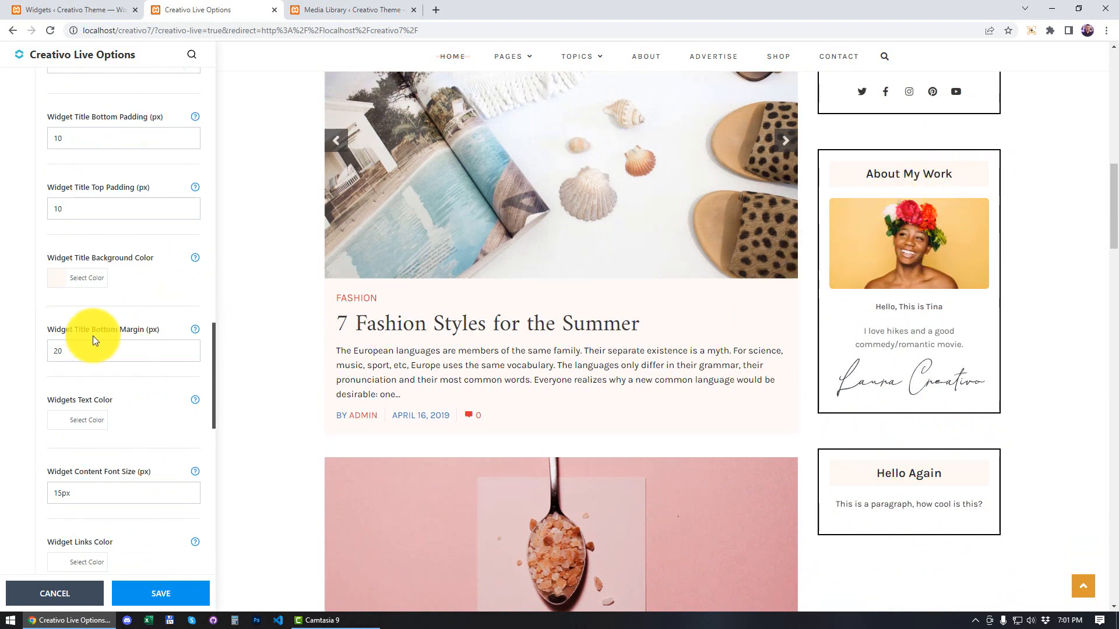
# Step: Set the Widget Title Bottom Margin to 40 px and the Widget Content Font Size to 16px
pyautogui.doubleClick(51, 350)
pyautogui.press('BackSpace')
pyautogui.write('40')
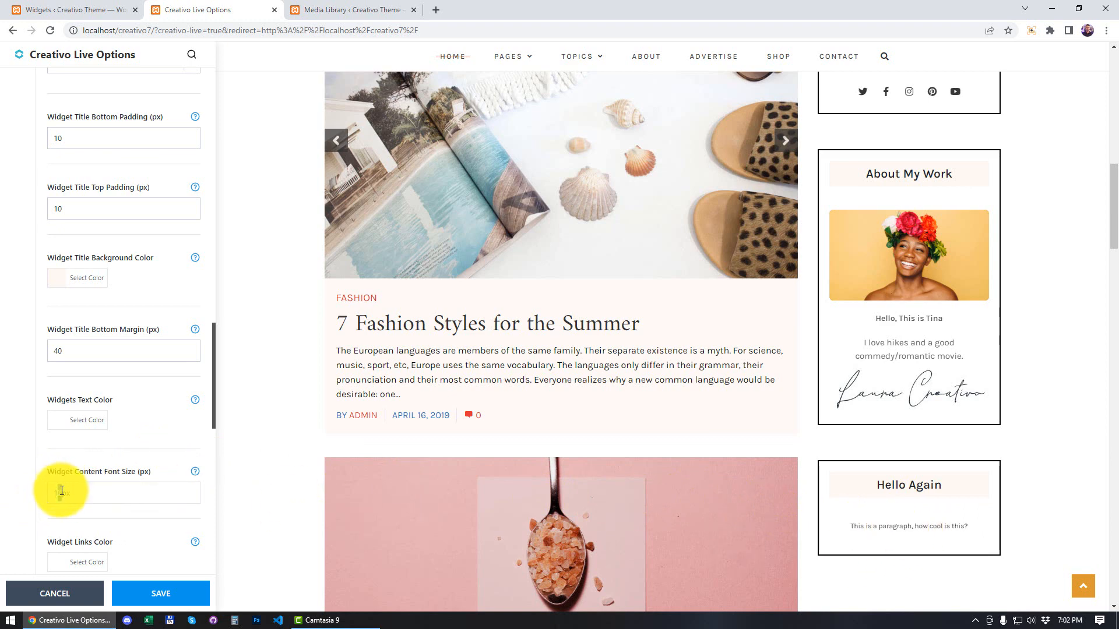
pyautogui.write('6')
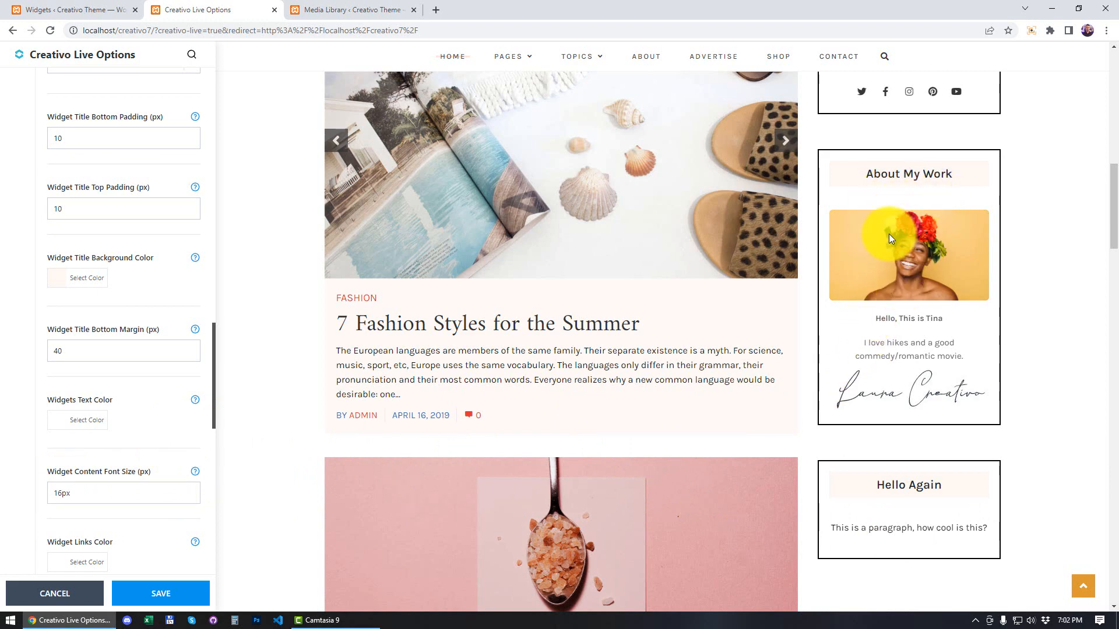
# Step: Expand the Social Links Widget settings and bring the sidebar's social icons into view in the preview
pyautogui.scroll(-7, 128, 275)
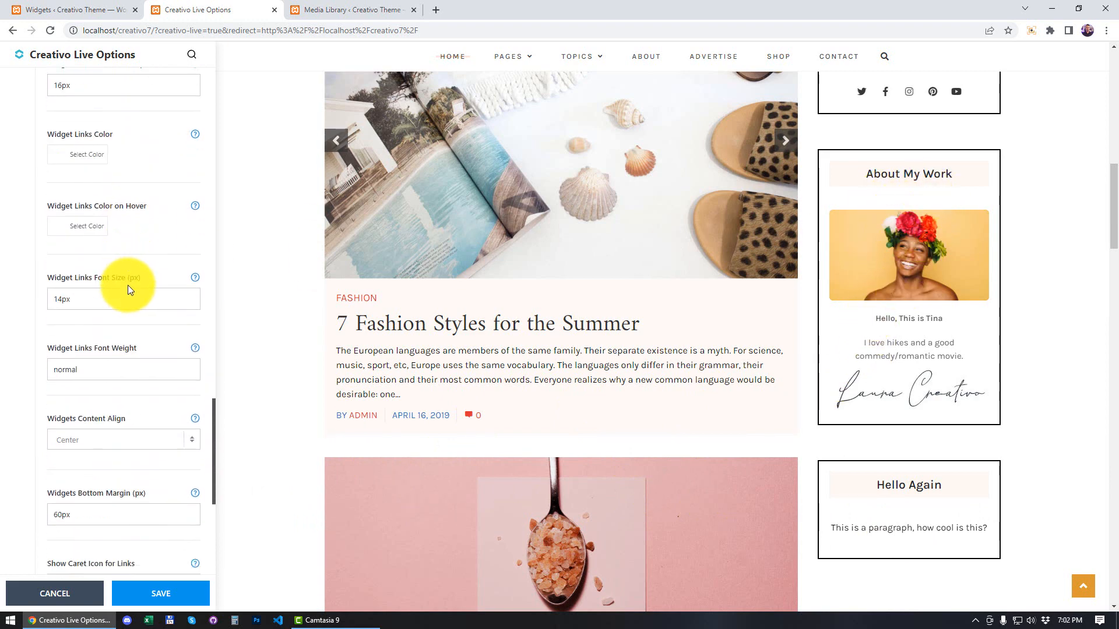
pyautogui.scroll(-7, 128, 289)
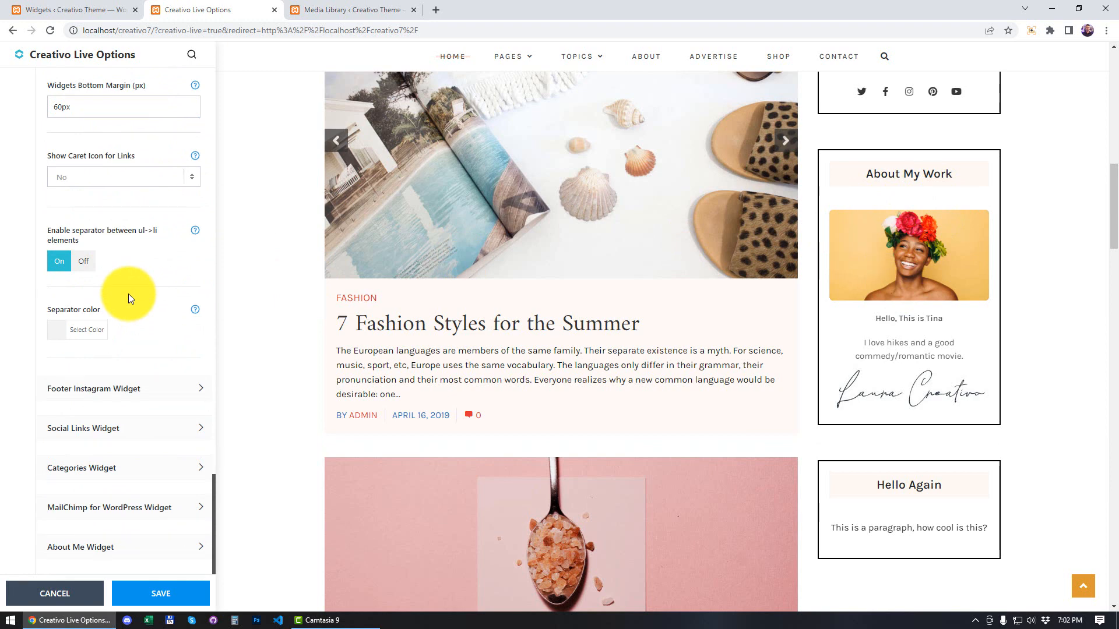
pyautogui.scroll(-2, 120, 355)
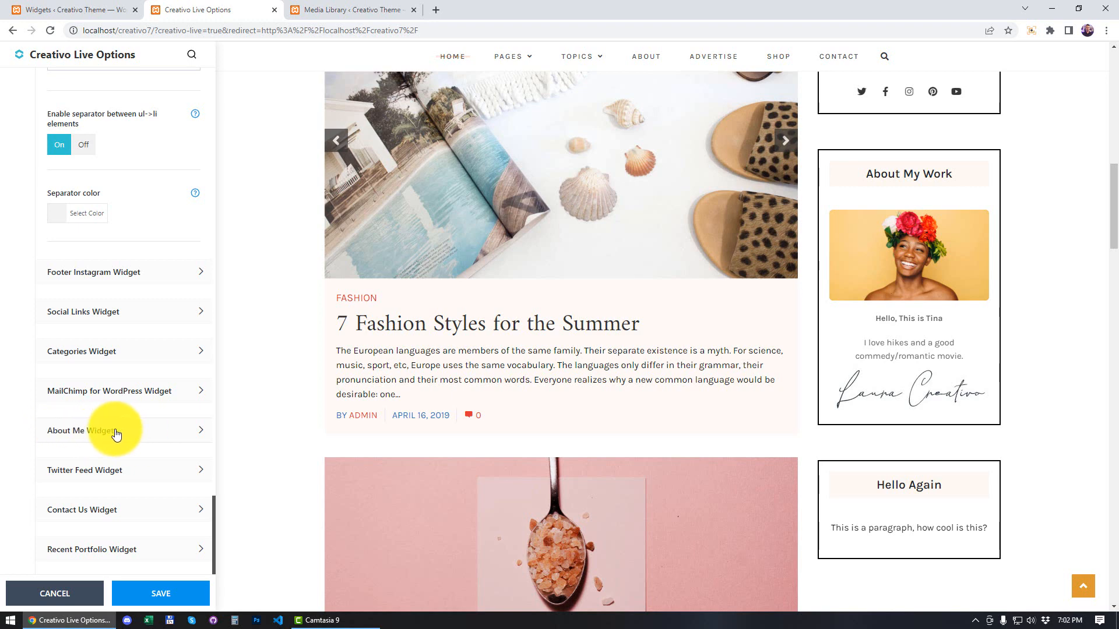
pyautogui.click(188, 313)
pyautogui.scroll(2, 1015, 245)
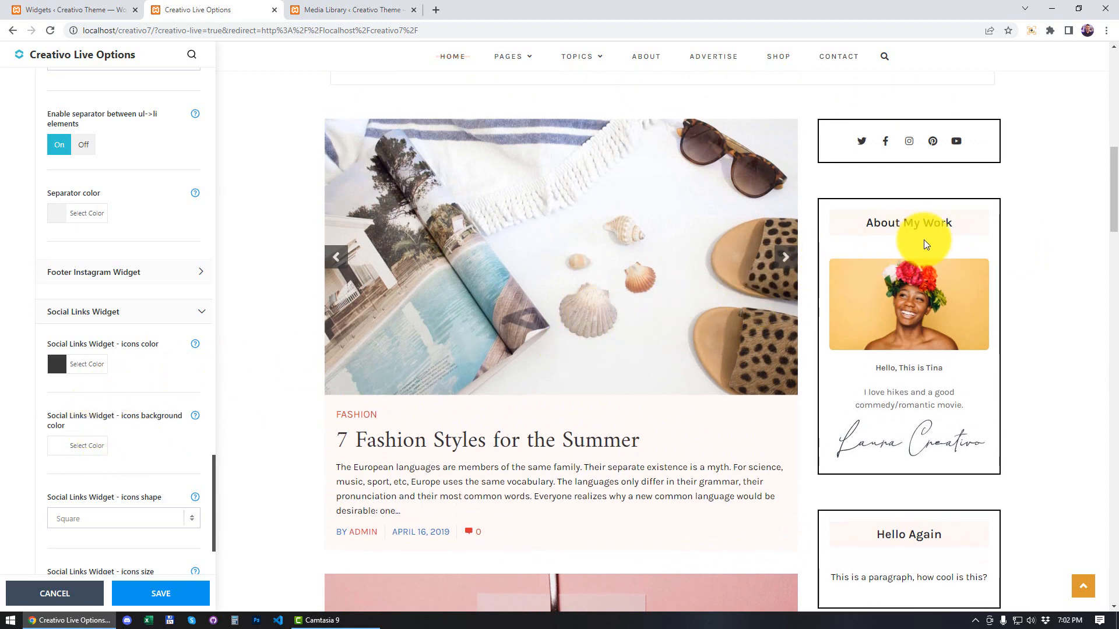
# Step: Set the Social Links Widget icons color to blue, keeping its settings section expanded
pyautogui.click(57, 365)
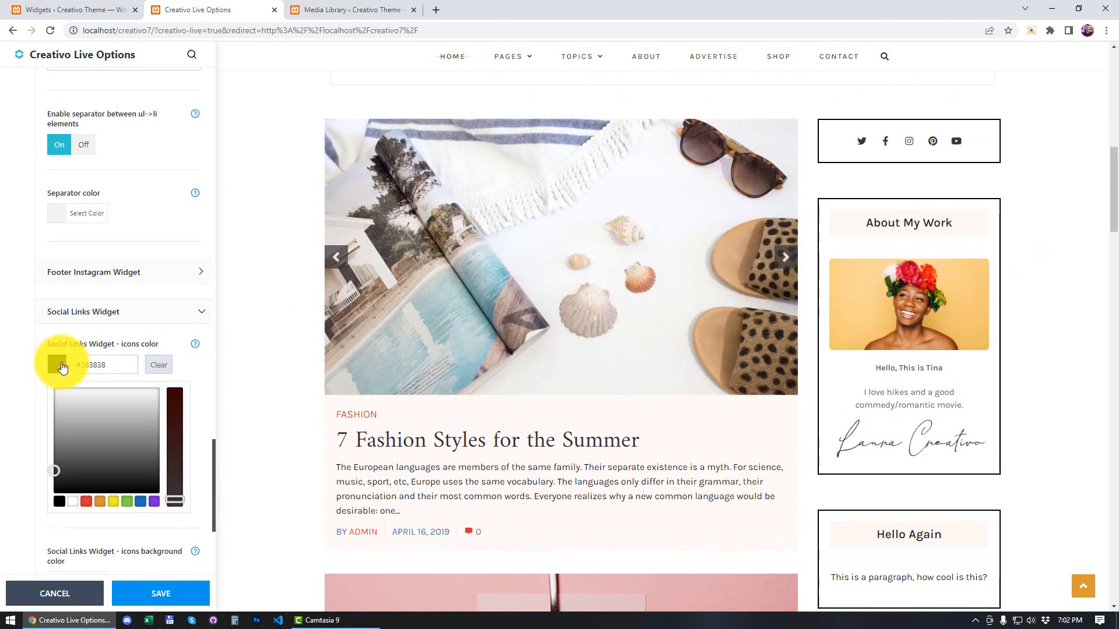
pyautogui.click(143, 502)
pyautogui.click(160, 320)
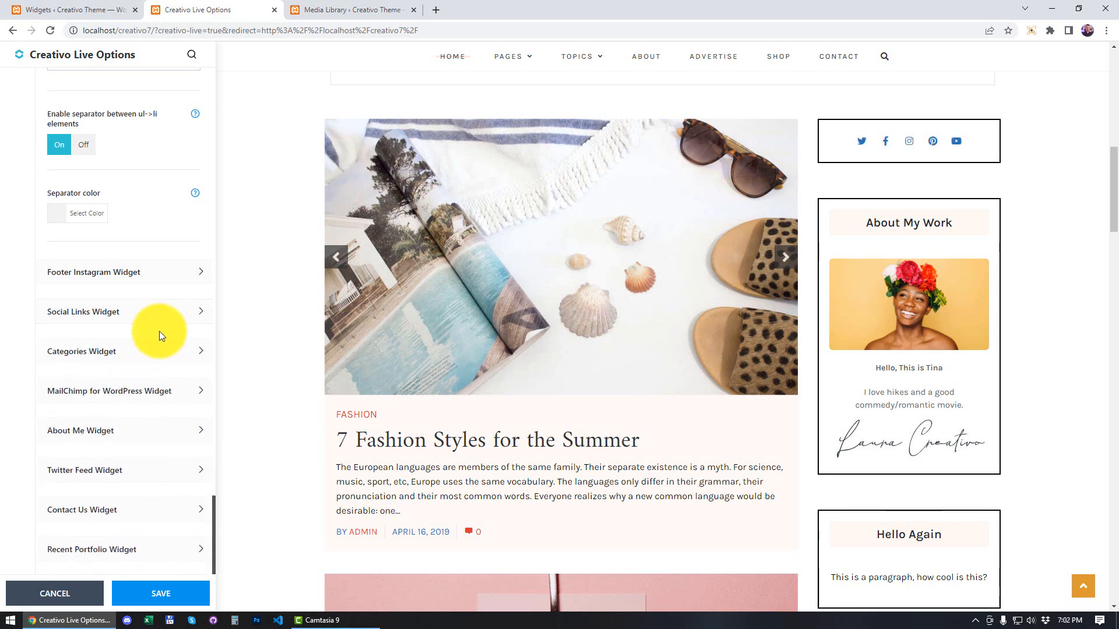
pyautogui.click(160, 320)
# Step: Set the Social Links Widget icons background color to black #000000 and the icons color to white #ffffff
pyautogui.scroll(-2, 130, 393)
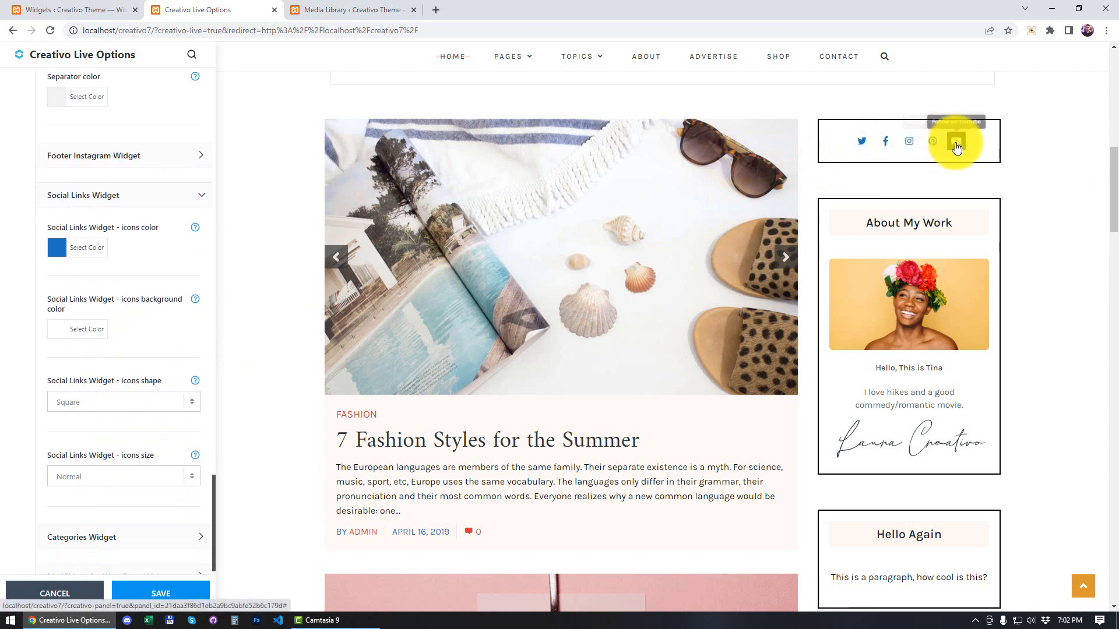
pyautogui.click(57, 330)
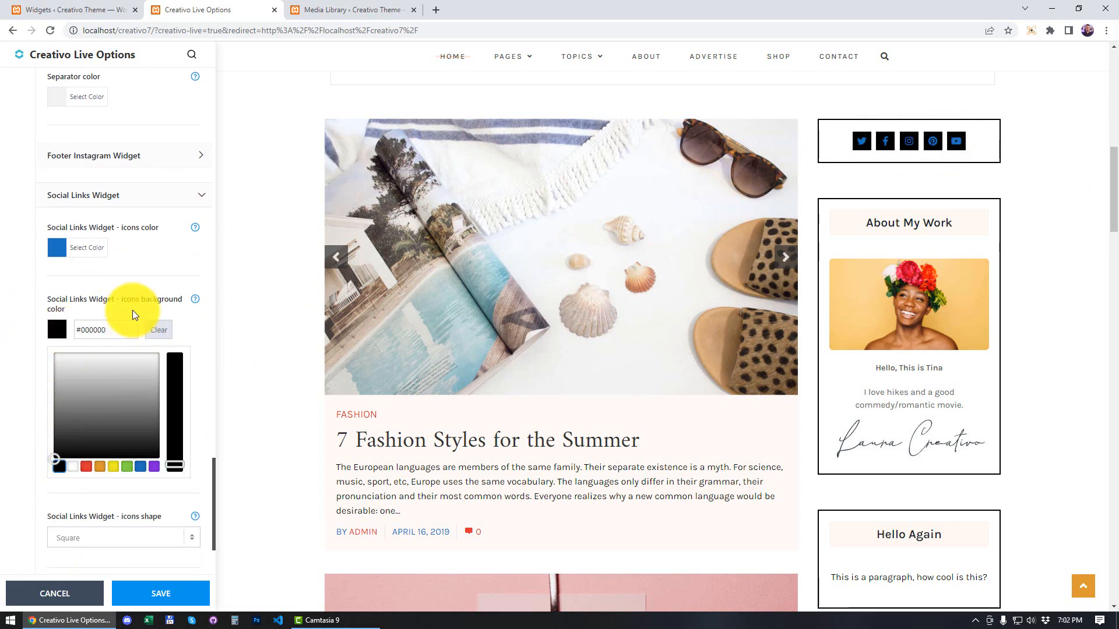
pyautogui.click(58, 256)
pyautogui.click(72, 384)
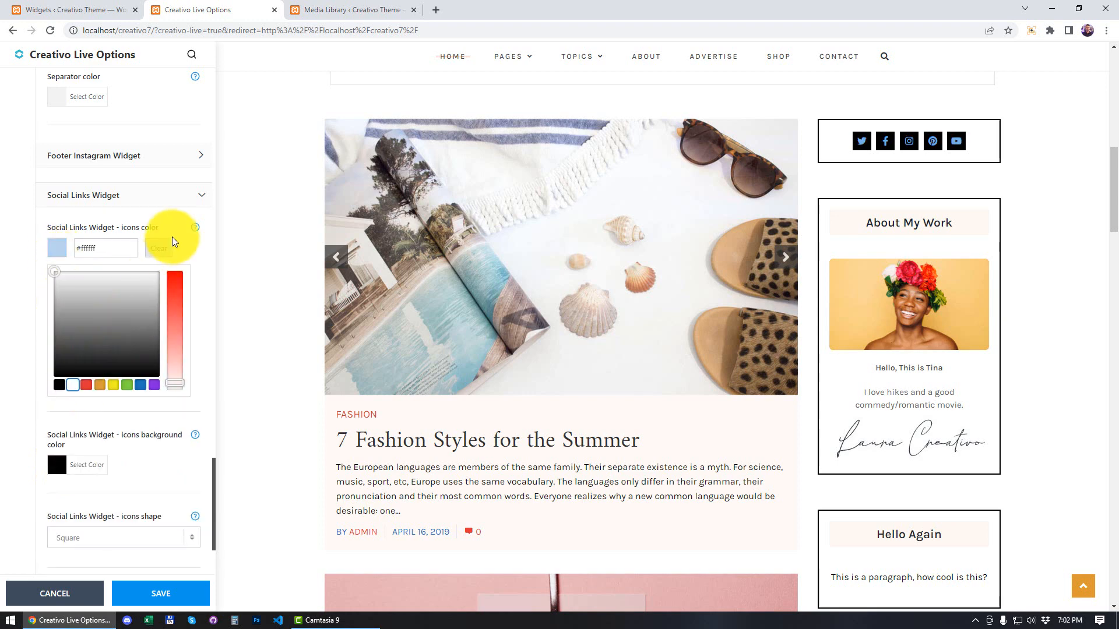
pyautogui.click(169, 230)
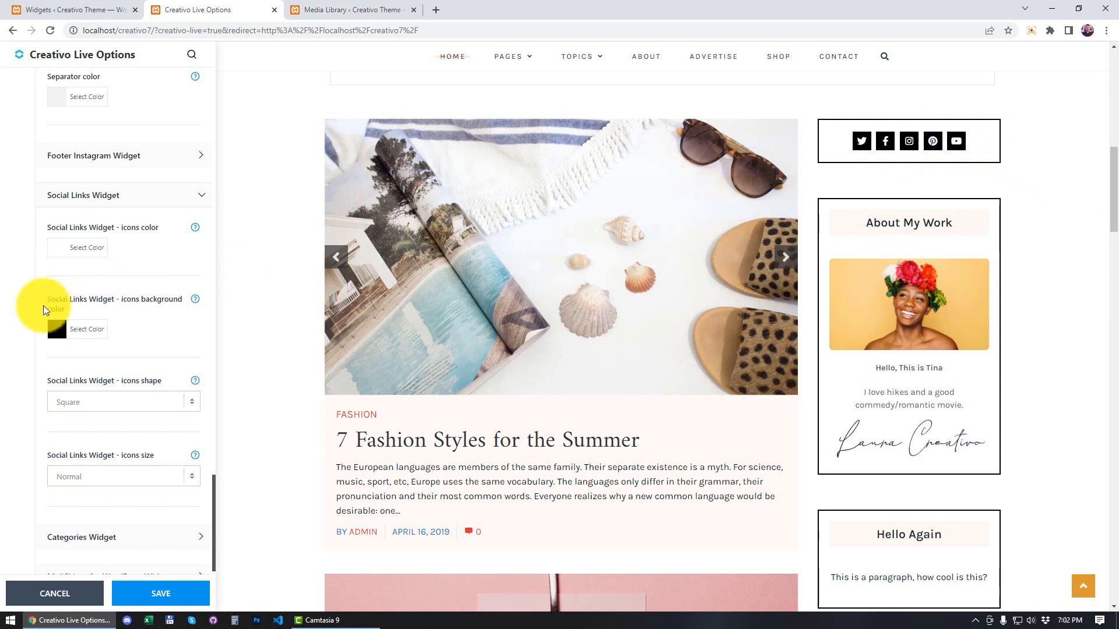
# Step: Set the Social Links Widget icons shape to Round and check the icons in the sidebar preview
pyautogui.scroll(-1, 138, 360)
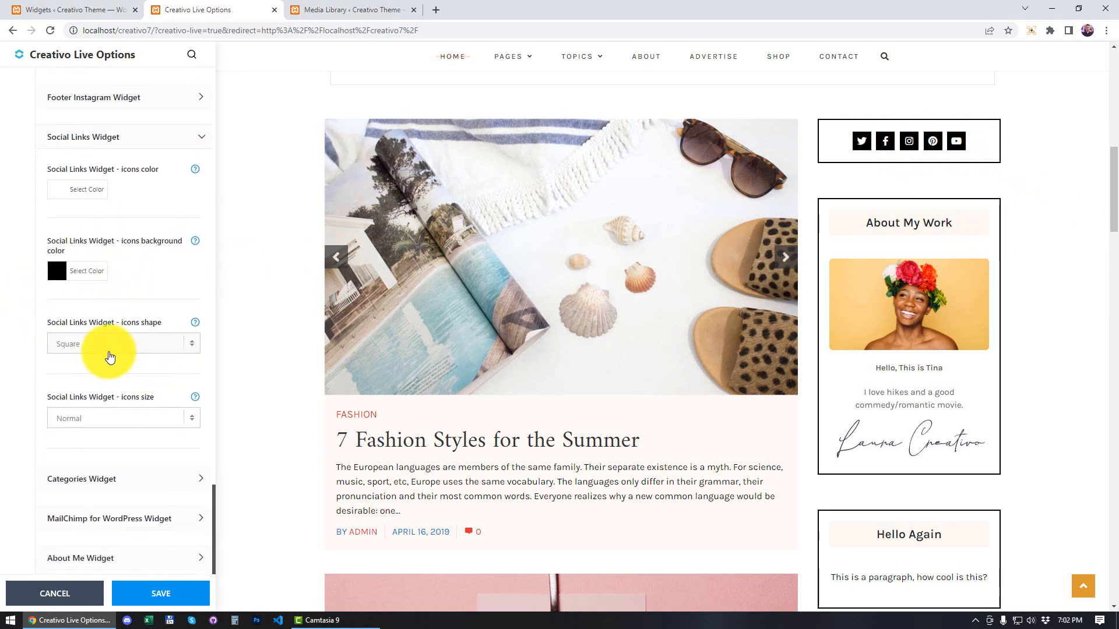
pyautogui.click(110, 357)
pyautogui.click(81, 373)
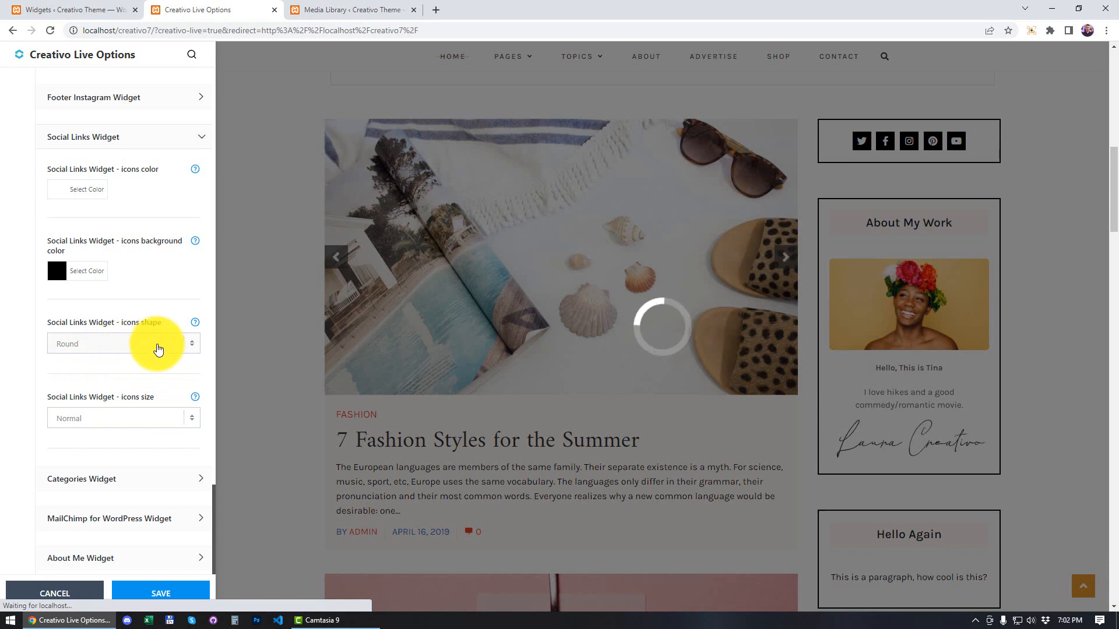
pyautogui.scroll(-8, 1026, 289)
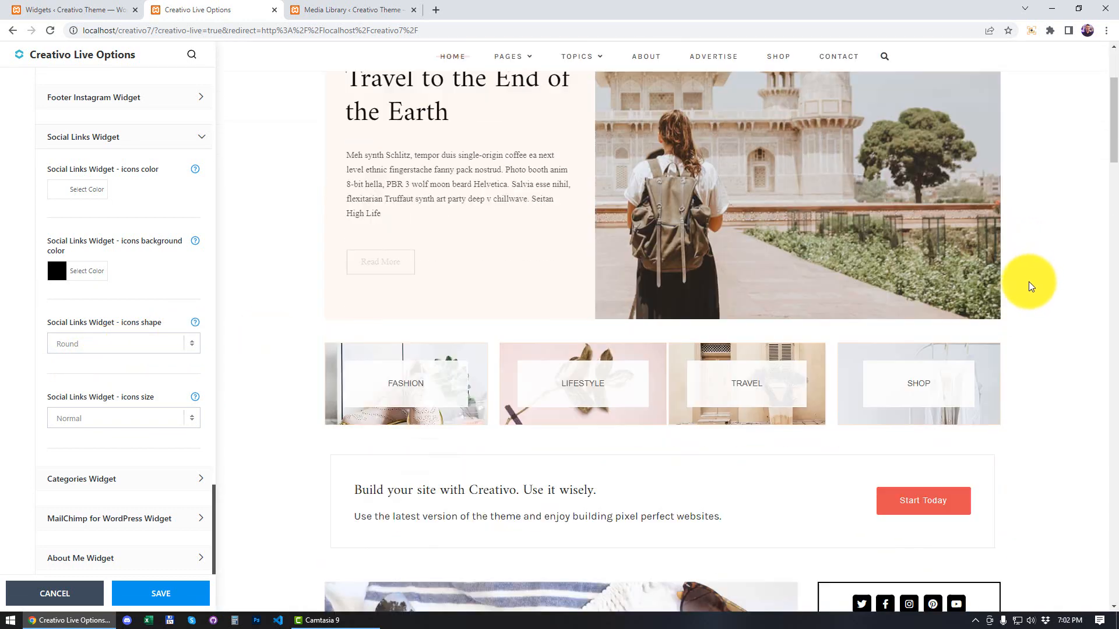
pyautogui.scroll(-2, 1023, 291)
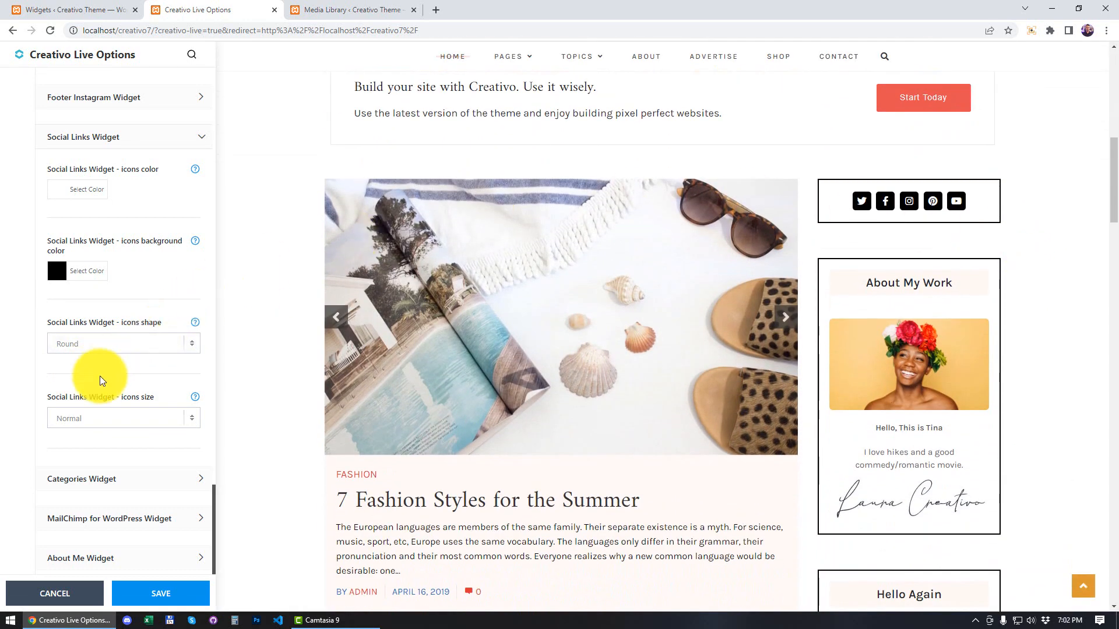
# Step: Expand the About Me Widget settings and set its Heading Font Size to 21 px
pyautogui.scroll(-2, 96, 385)
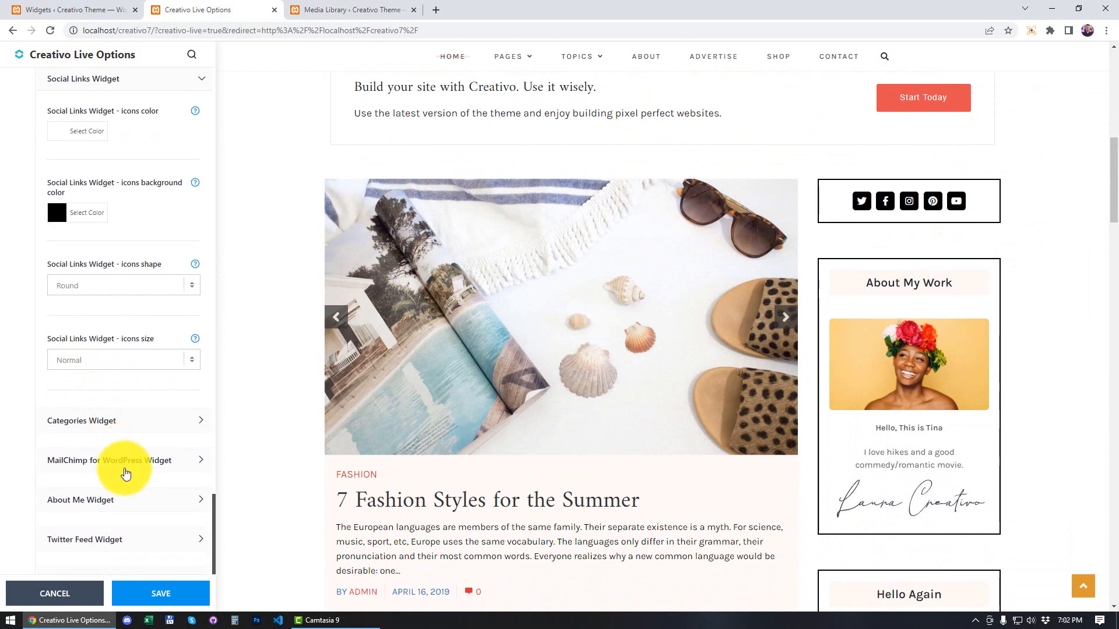
pyautogui.click(127, 508)
pyautogui.scroll(-5, 137, 379)
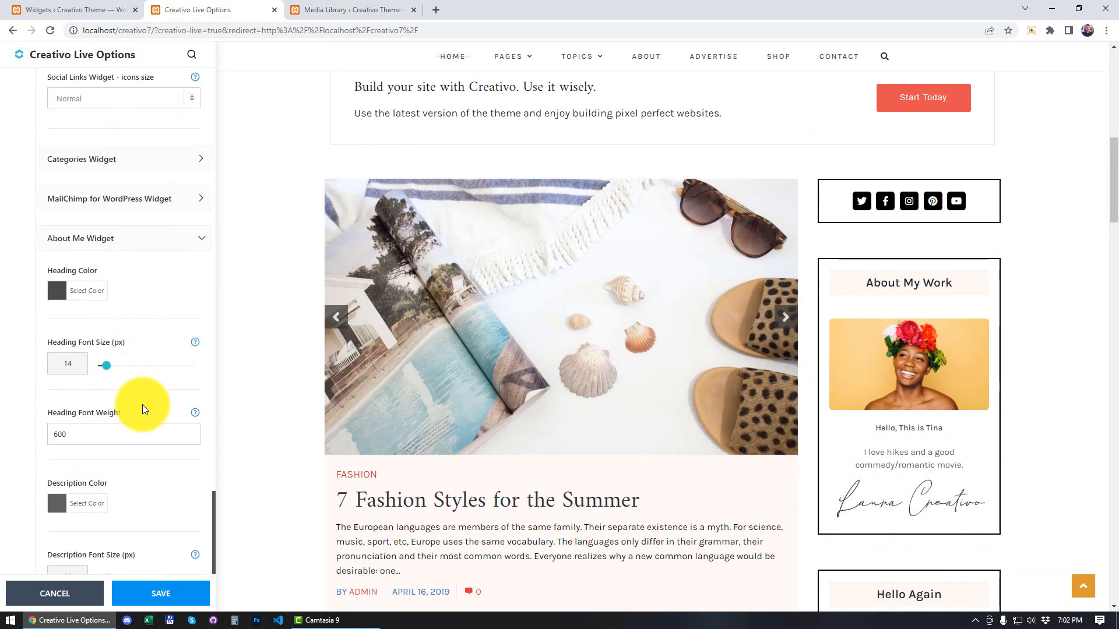
pyautogui.scroll(-1, 881, 394)
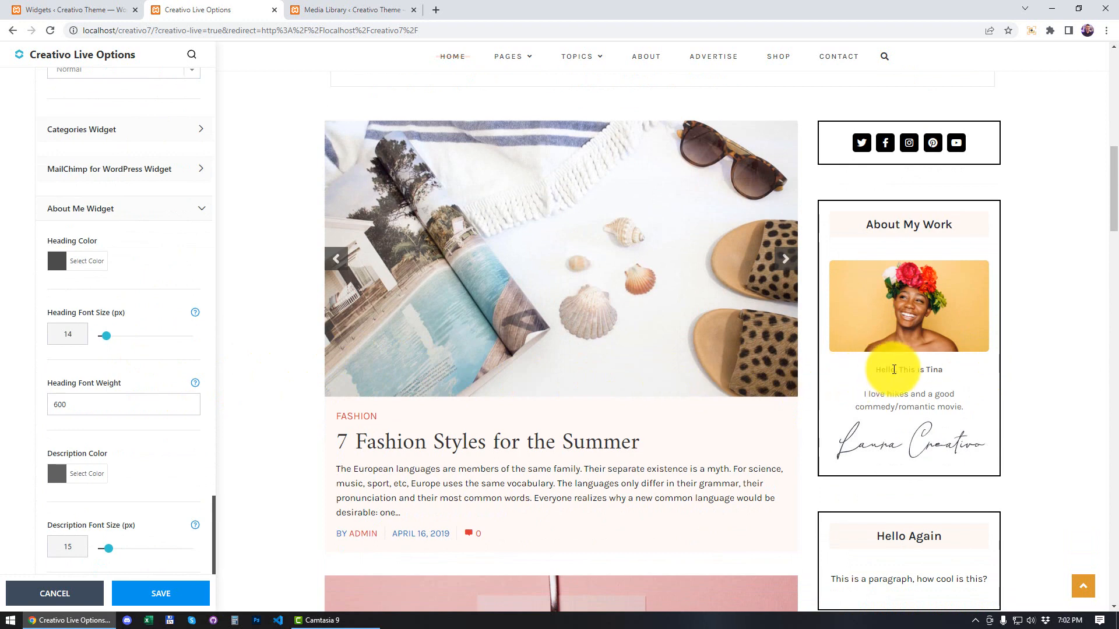
pyautogui.moveTo(888, 370); pyautogui.dragTo(938, 370)
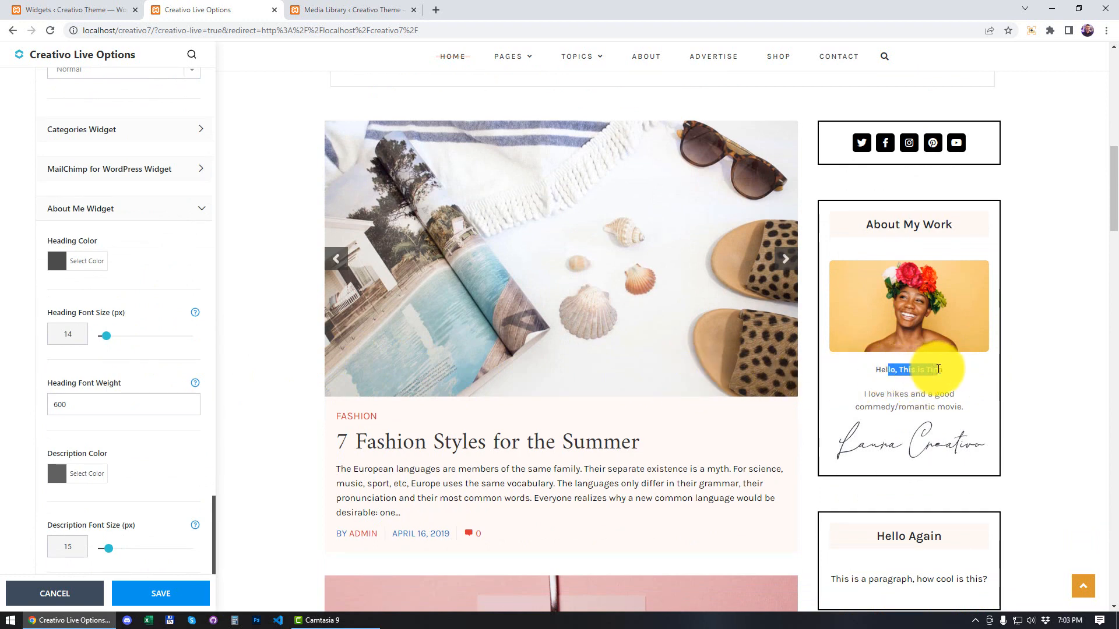
pyautogui.click(884, 365)
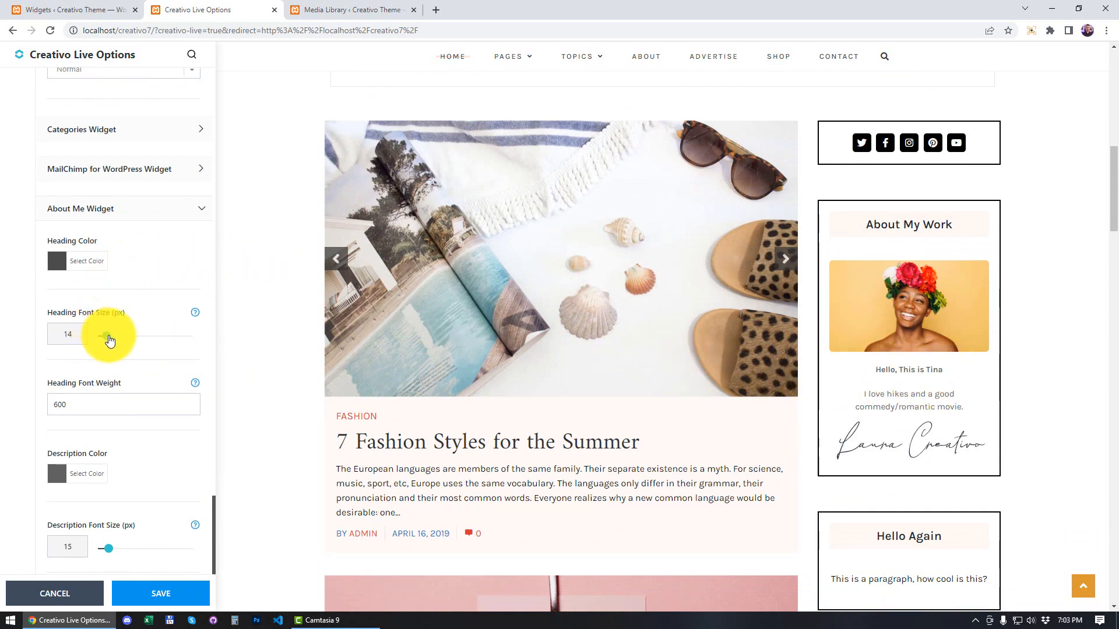
pyautogui.moveTo(110, 341); pyautogui.dragTo(126, 338)
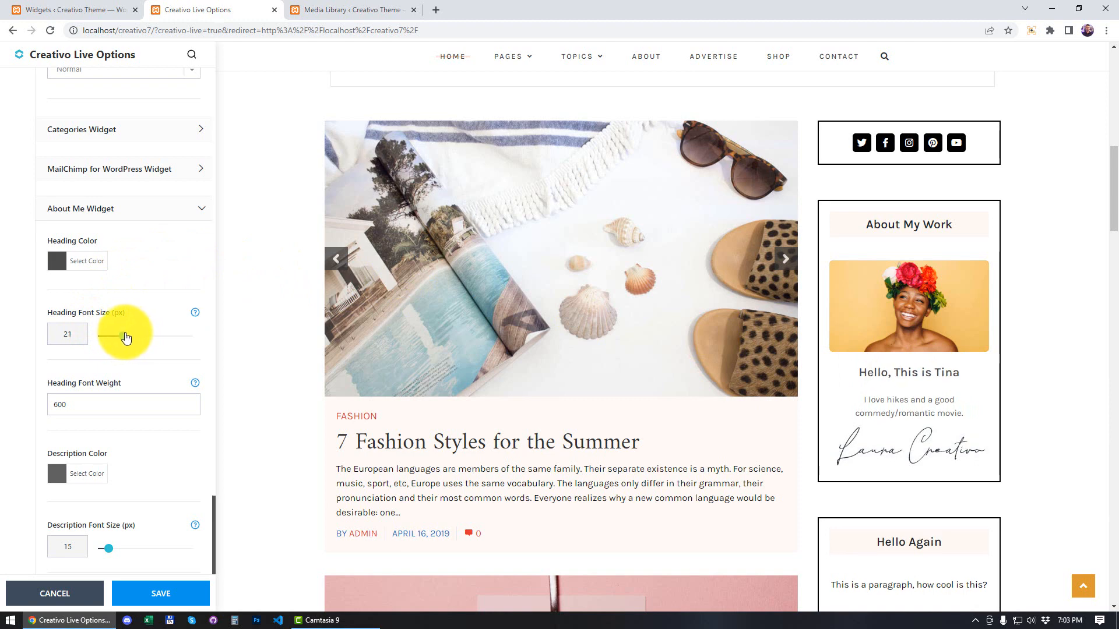
# Step: Set the About Me Widget Heading Color to red #dd3333 and collapse the widget's settings section
pyautogui.click(56, 263)
pyautogui.click(86, 399)
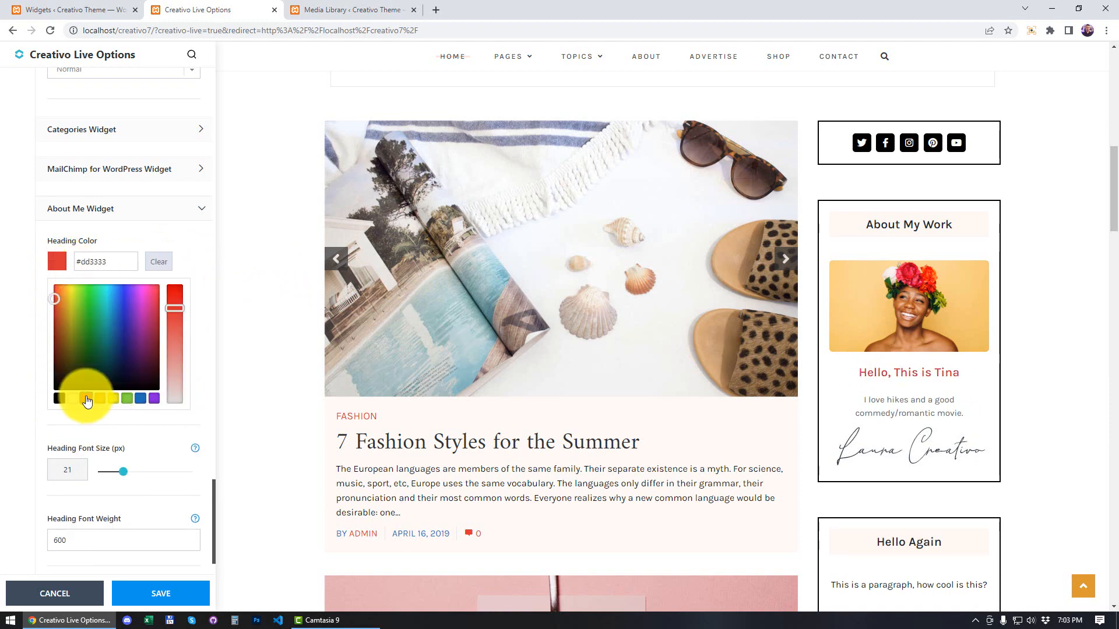
pyautogui.click(163, 233)
pyautogui.click(162, 212)
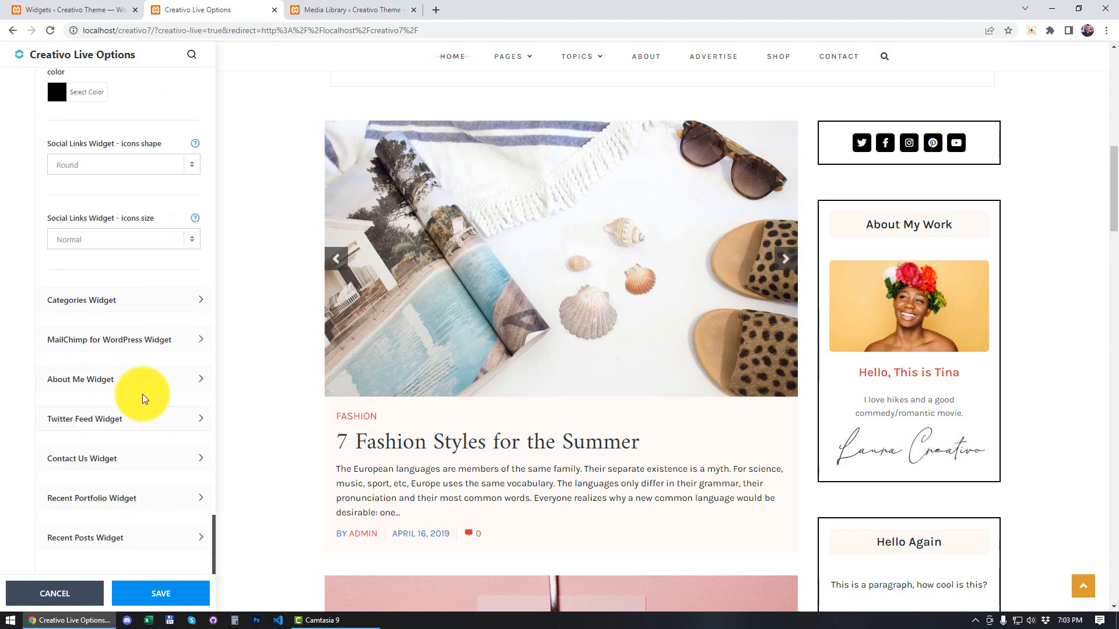
# Step: Reopen the About Me Widget settings and set the Description Font Size to 18 px
pyautogui.click(144, 384)
pyautogui.scroll(-3, 166, 288)
pyautogui.scroll(-3, 165, 288)
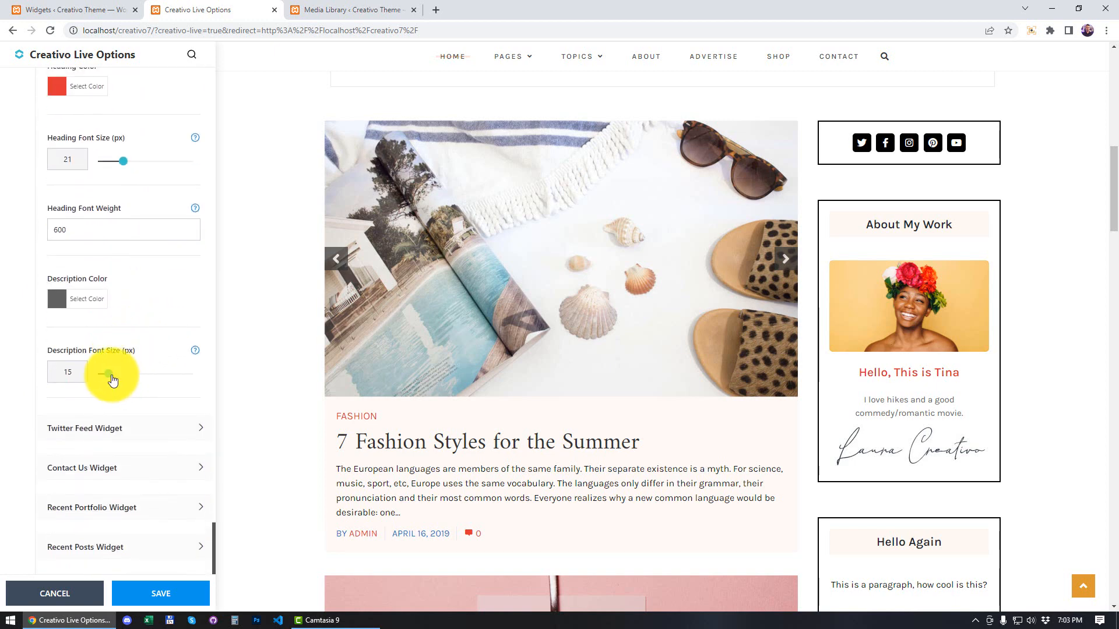
pyautogui.moveTo(113, 379); pyautogui.dragTo(116, 377)
# Step: Set the About Me Widget Description Color to a dark green based on the green preset
pyautogui.click(57, 299)
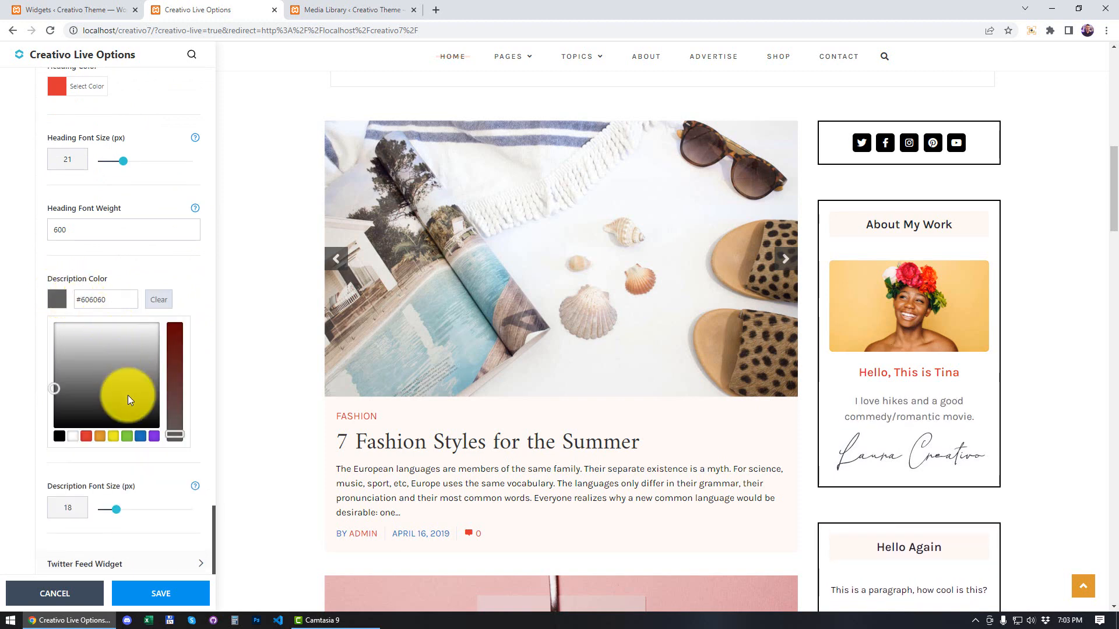
pyautogui.click(128, 437)
pyautogui.moveTo(82, 340); pyautogui.dragTo(85, 380)
pyautogui.click(113, 265)
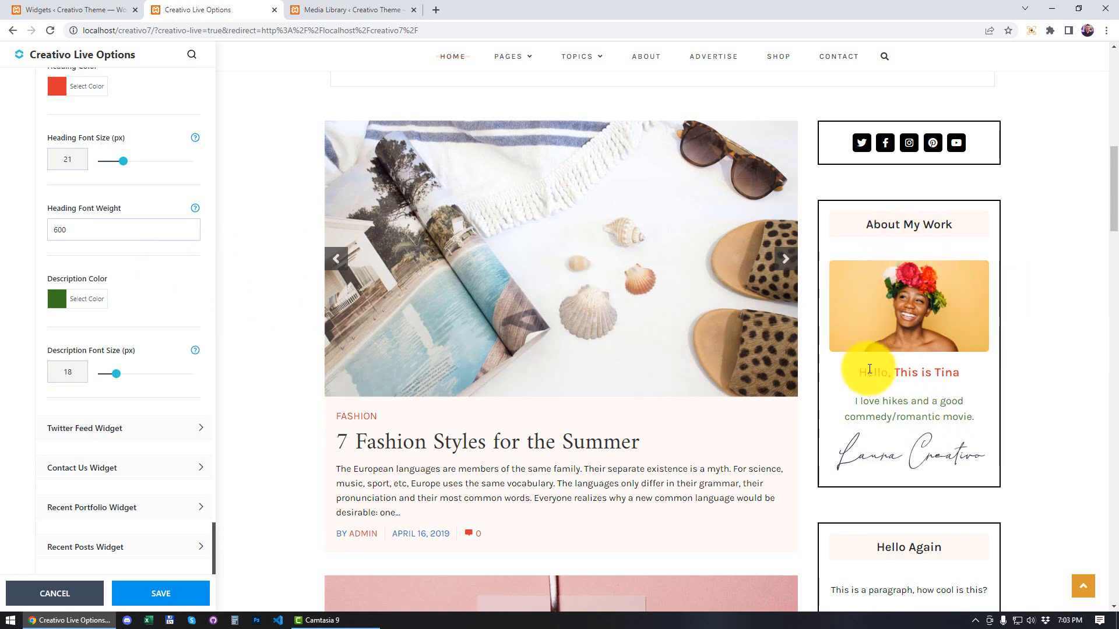
# Step: Expand the Blog - General Settings section and switch Sticky Sidebar off
pyautogui.scroll(-2, 899, 387)
pyautogui.scroll(4, 897, 387)
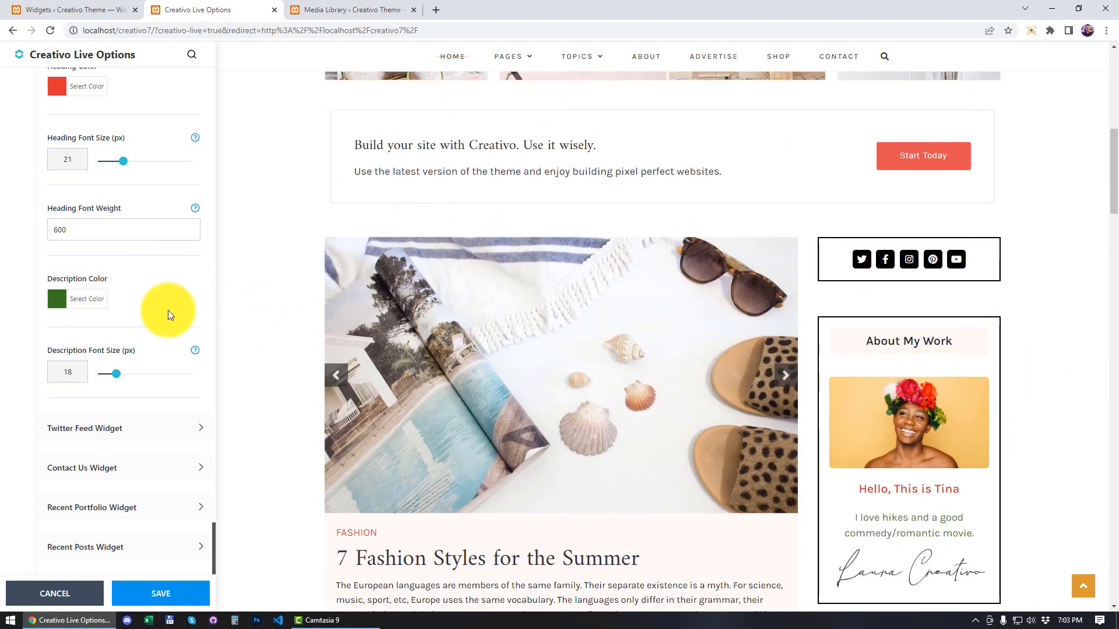
pyautogui.scroll(10, 168, 314)
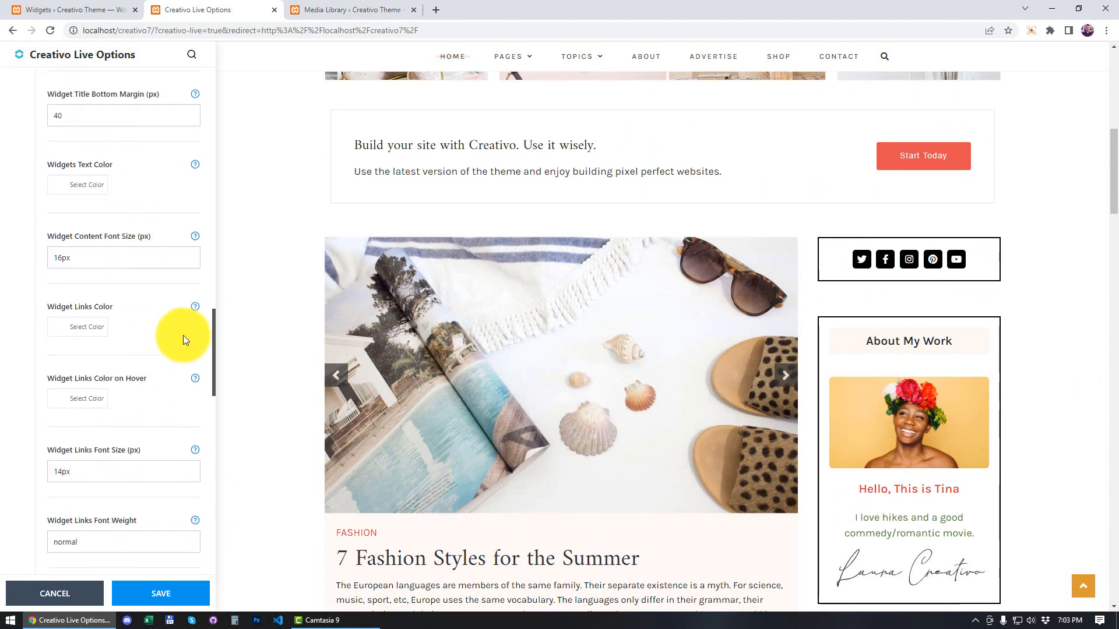
pyautogui.scroll(20, 183, 334)
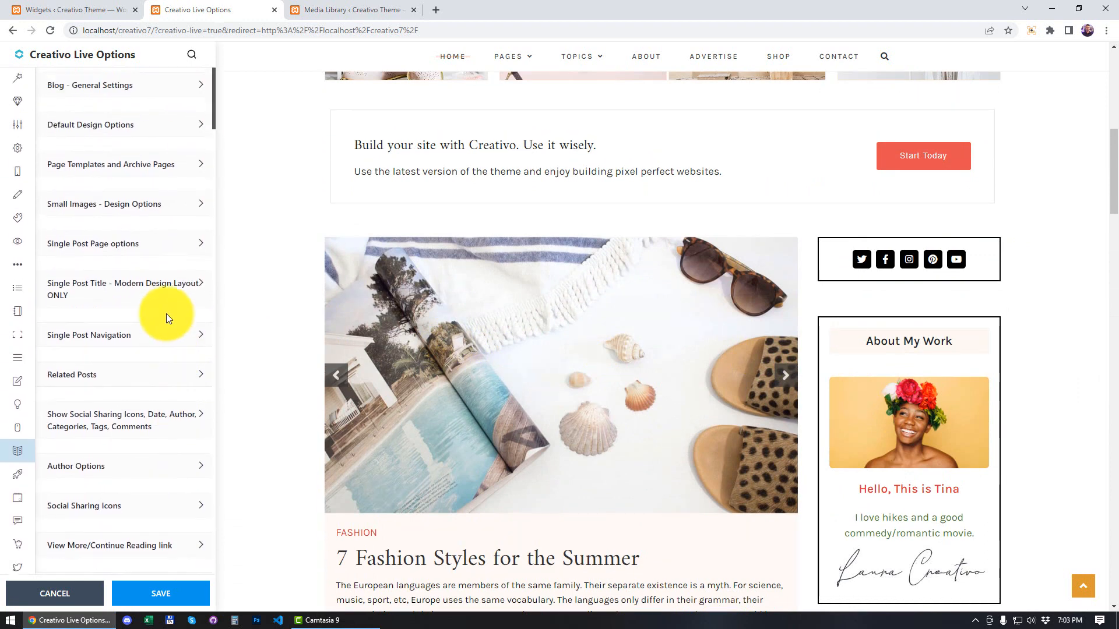
pyautogui.click(150, 93)
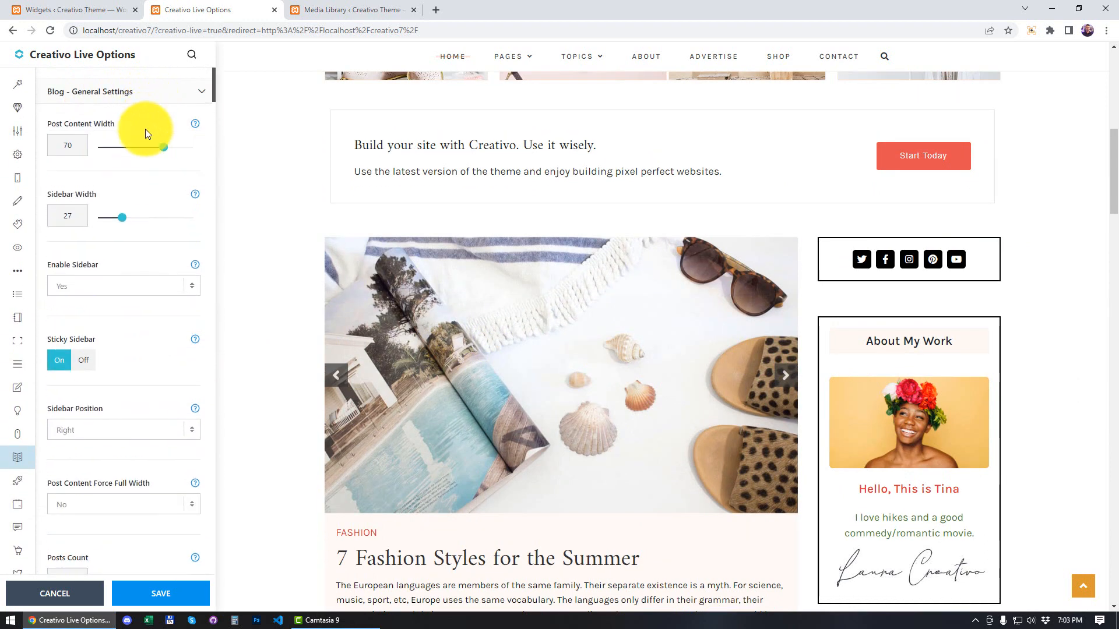
pyautogui.moveTo(47, 339); pyautogui.dragTo(96, 335)
pyautogui.click(84, 362)
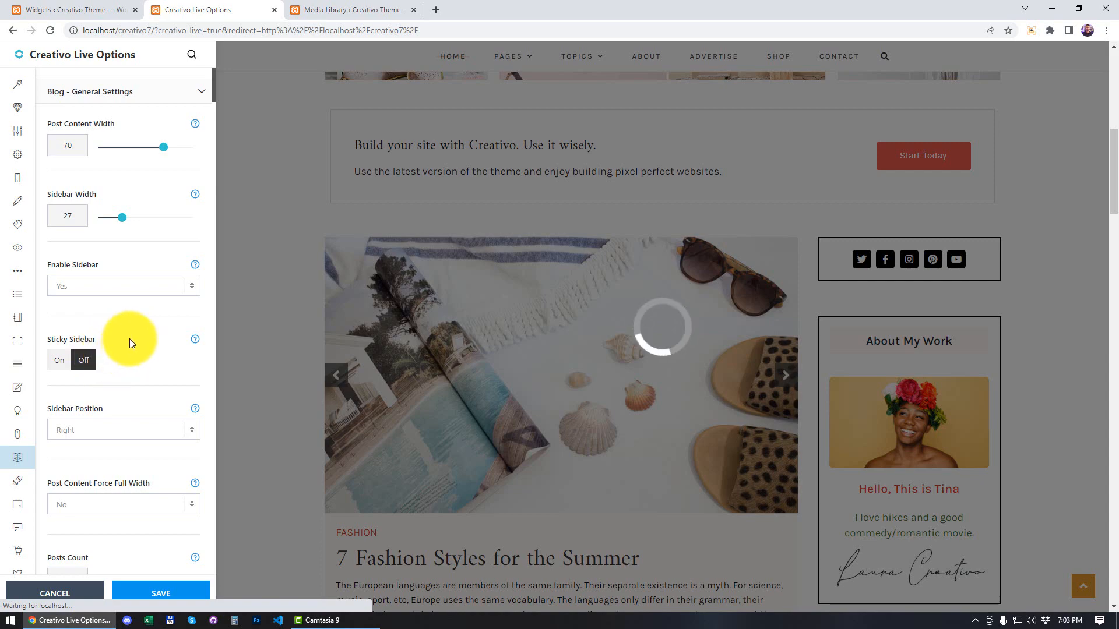
# Step: Examine the sidebar's scrolling behaviour and its styled social links, About My Work and Hello Again widgets in the page preview
pyautogui.scroll(-7, 1043, 170)
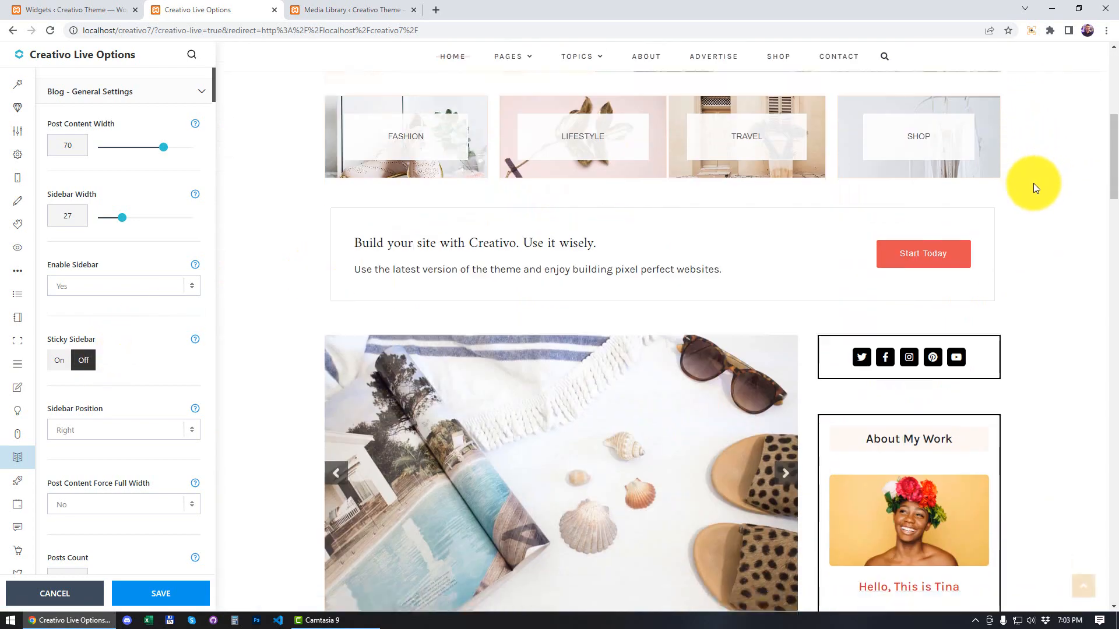
pyautogui.scroll(-10, 1031, 184)
pyautogui.scroll(5, 1021, 195)
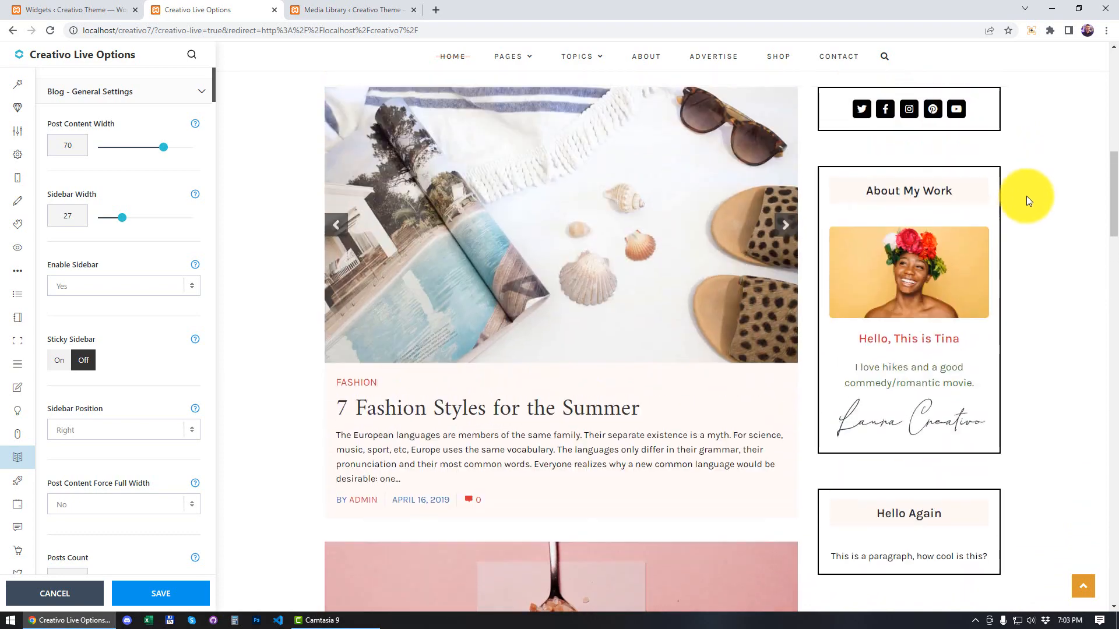
pyautogui.scroll(3, 1026, 201)
pyautogui.scroll(-10, 1024, 205)
pyautogui.scroll(6, 1024, 206)
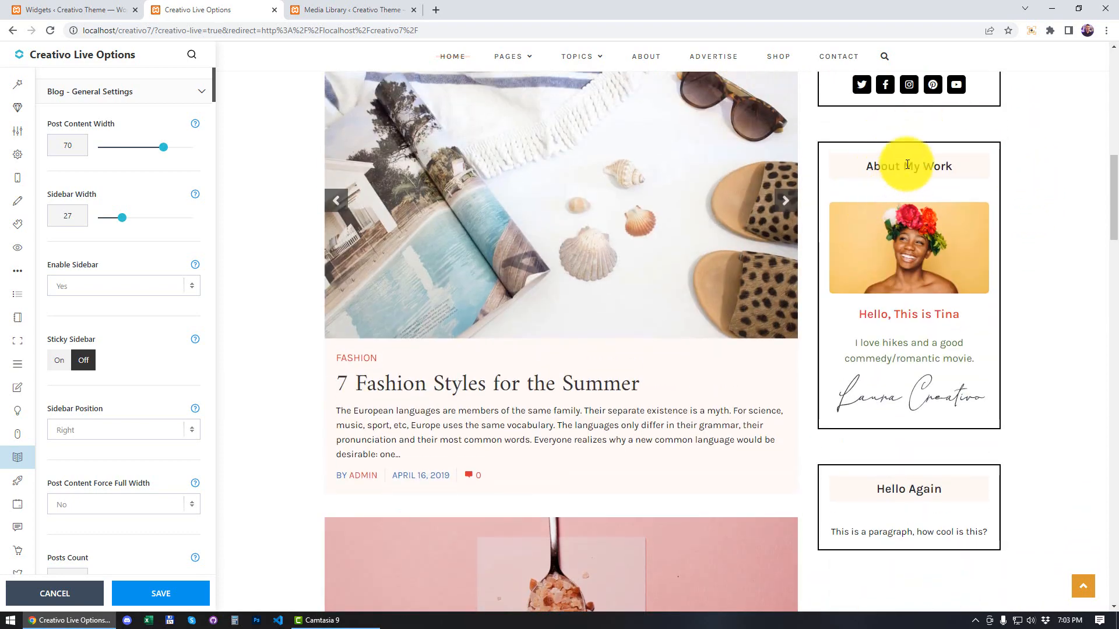
pyautogui.scroll(1, 907, 166)
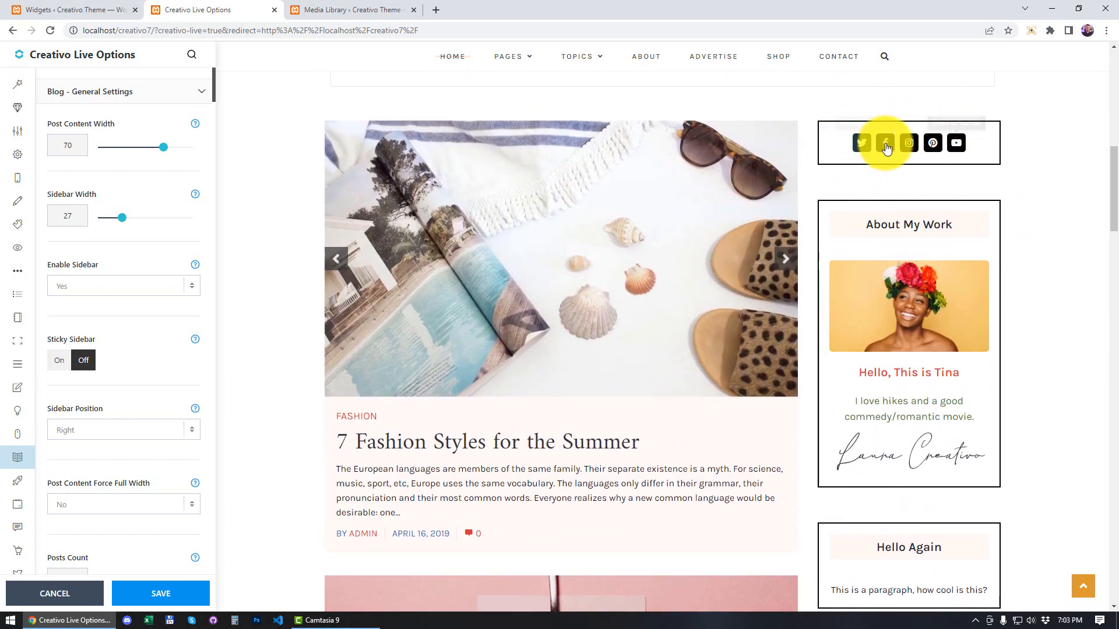
pyautogui.scroll(-18, 1023, 208)
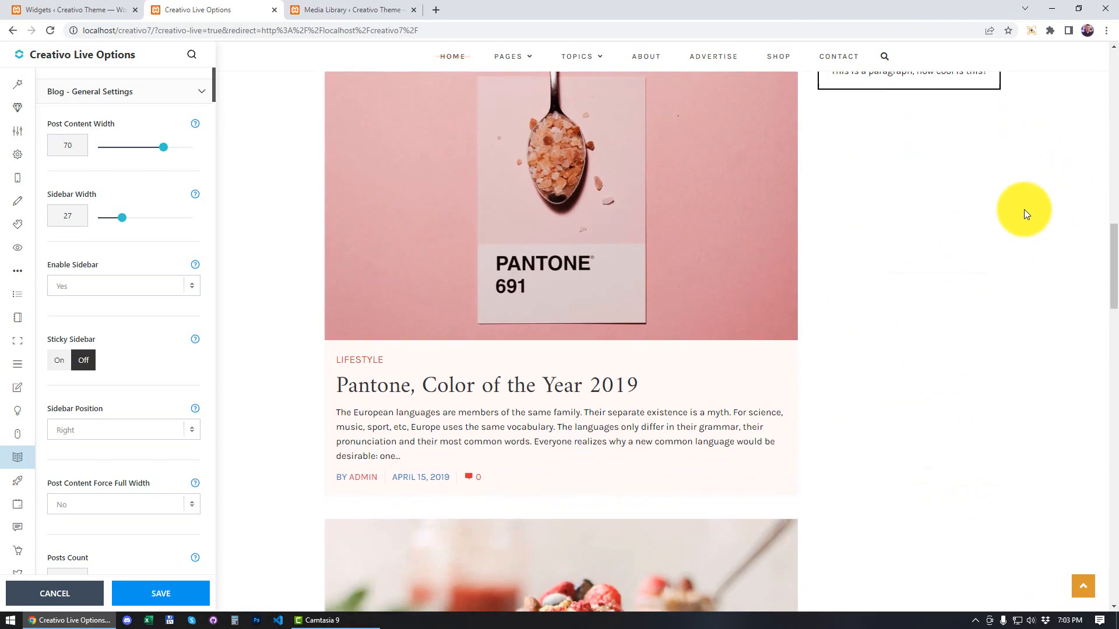
pyautogui.scroll(20, 939, 219)
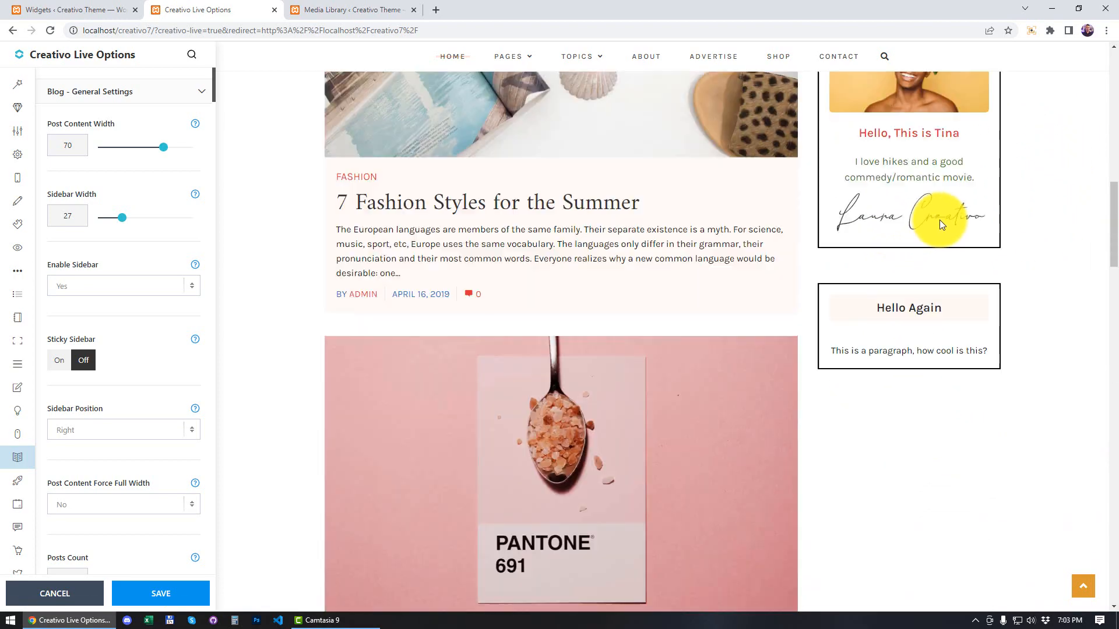
pyautogui.scroll(2, 956, 200)
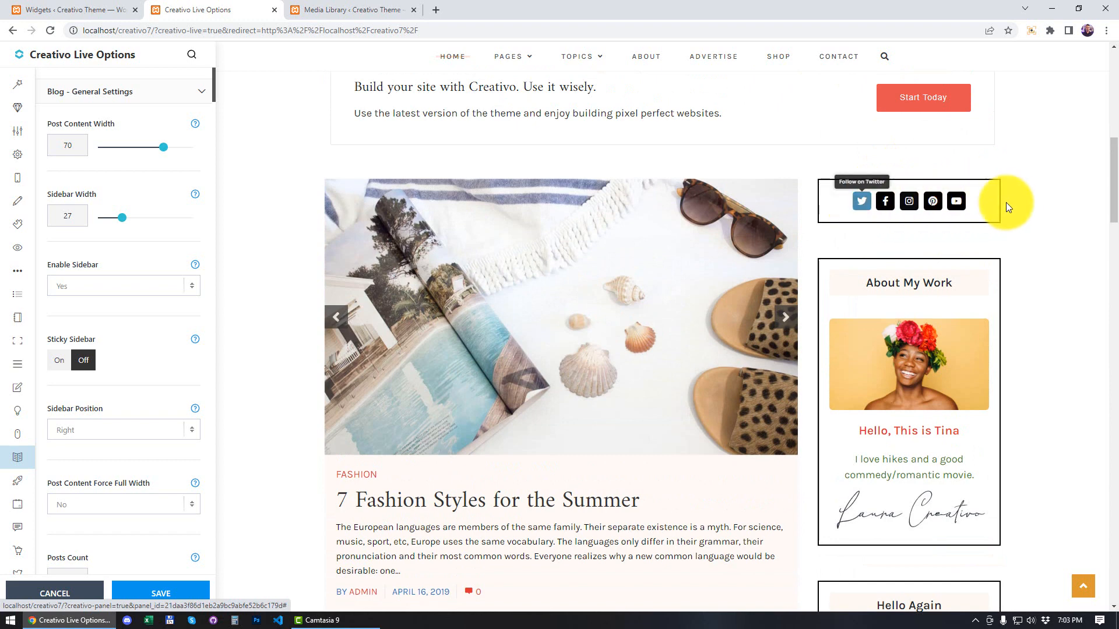
pyautogui.scroll(-5, 944, 227)
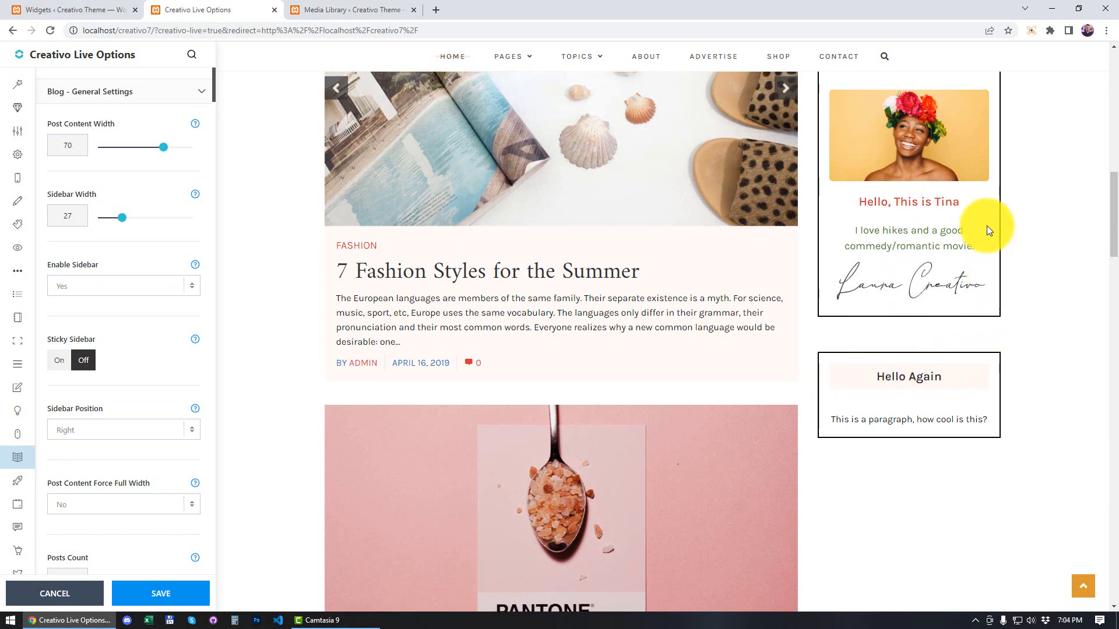
pyautogui.scroll(2, 987, 228)
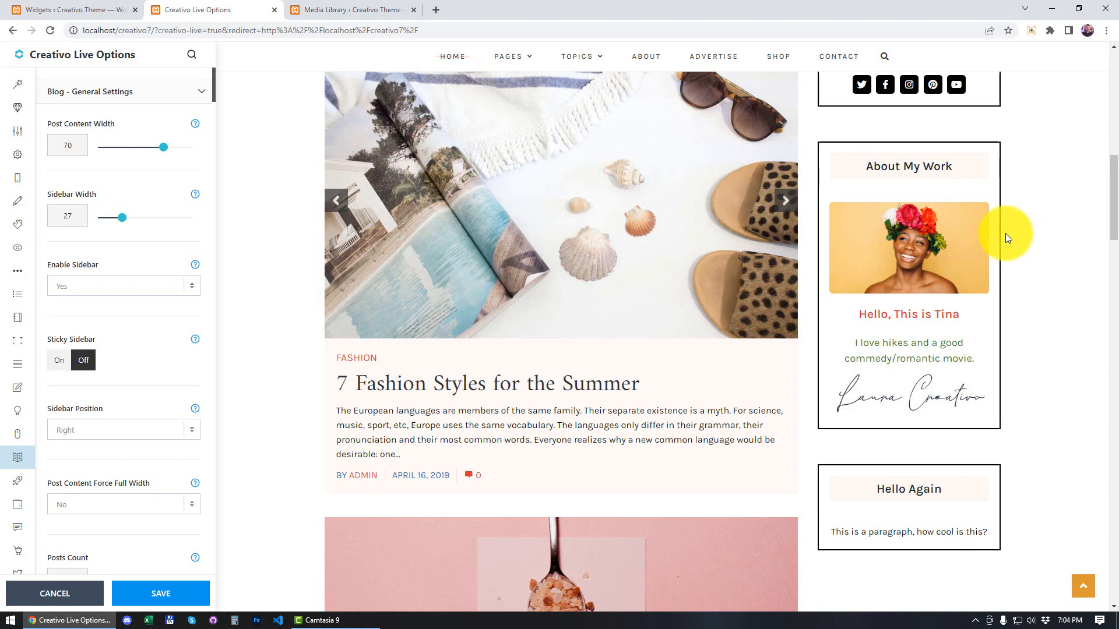
pyautogui.scroll(10, 1049, 216)
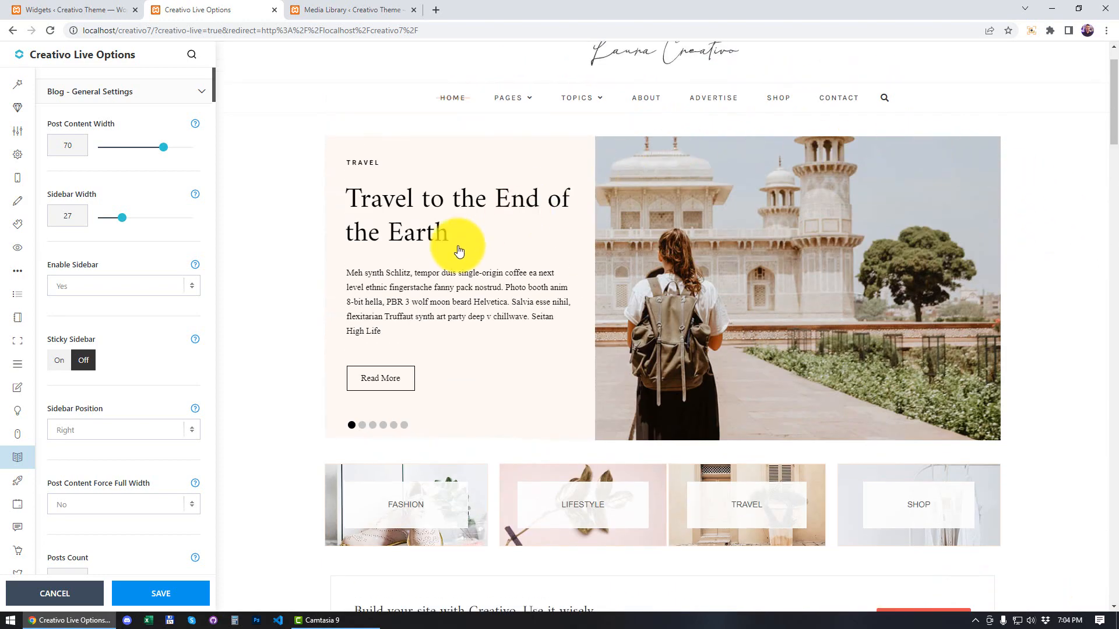